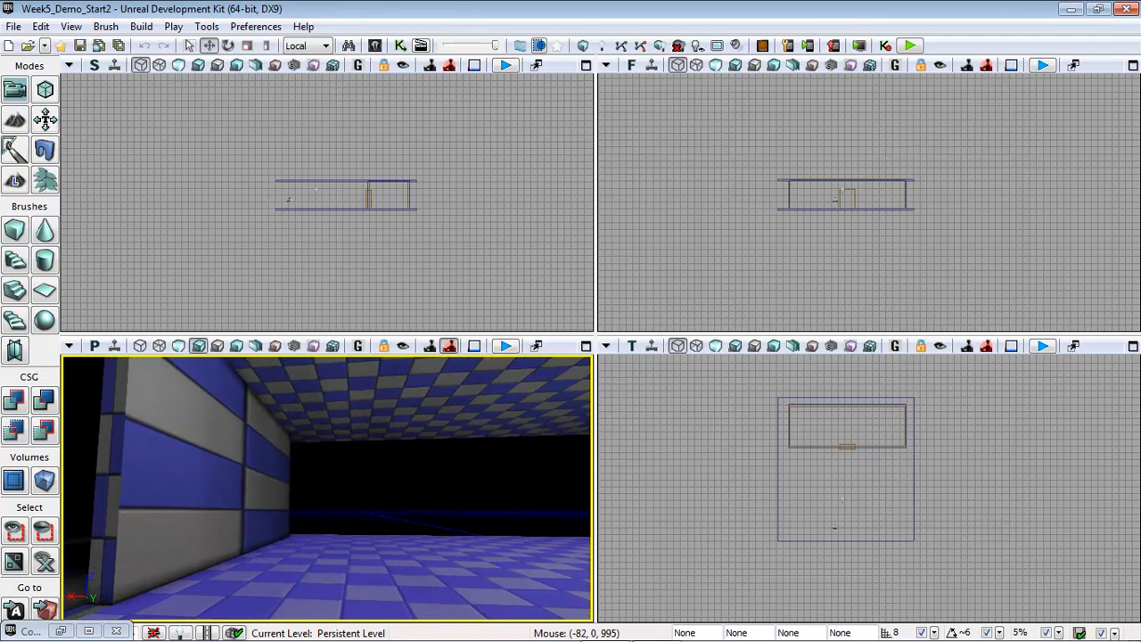
- Run Build All on the level and dismiss the finished build's report
{"action": "left_click", "coordinate": [141, 26]}
{"action": "left_click", "coordinate": [173, 143]}
{"action": "left_click", "coordinate": [635, 303]}
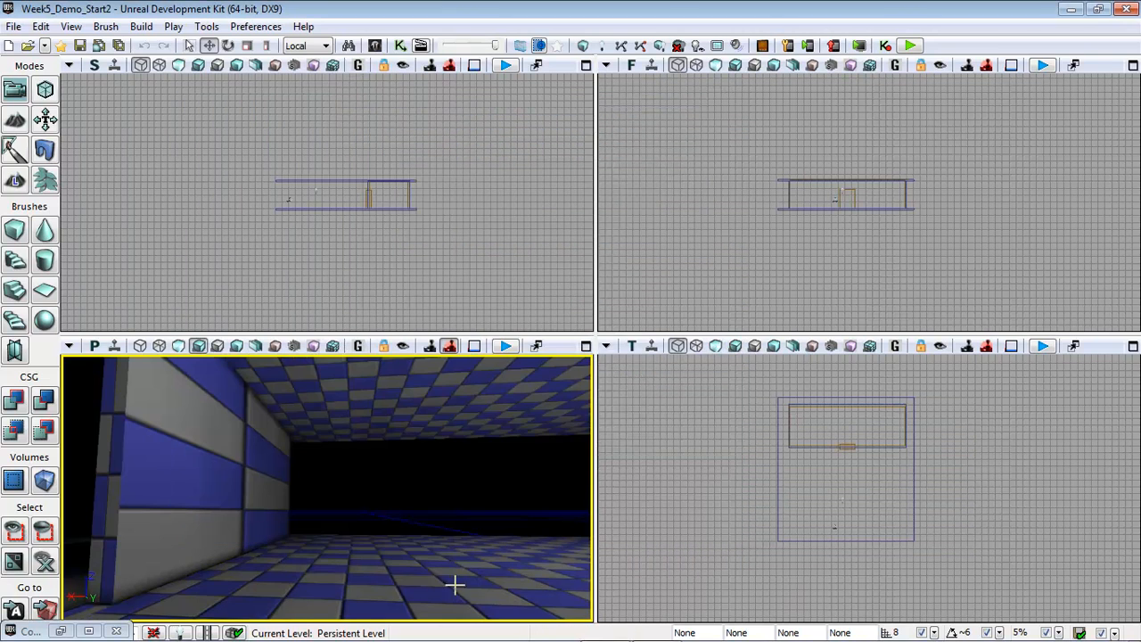
- Play the level from the floor outside the room, walk through the doorway and back, and exit the preview
{"action": "right_click", "coordinate": [430, 577]}
{"action": "left_click", "coordinate": [503, 543]}
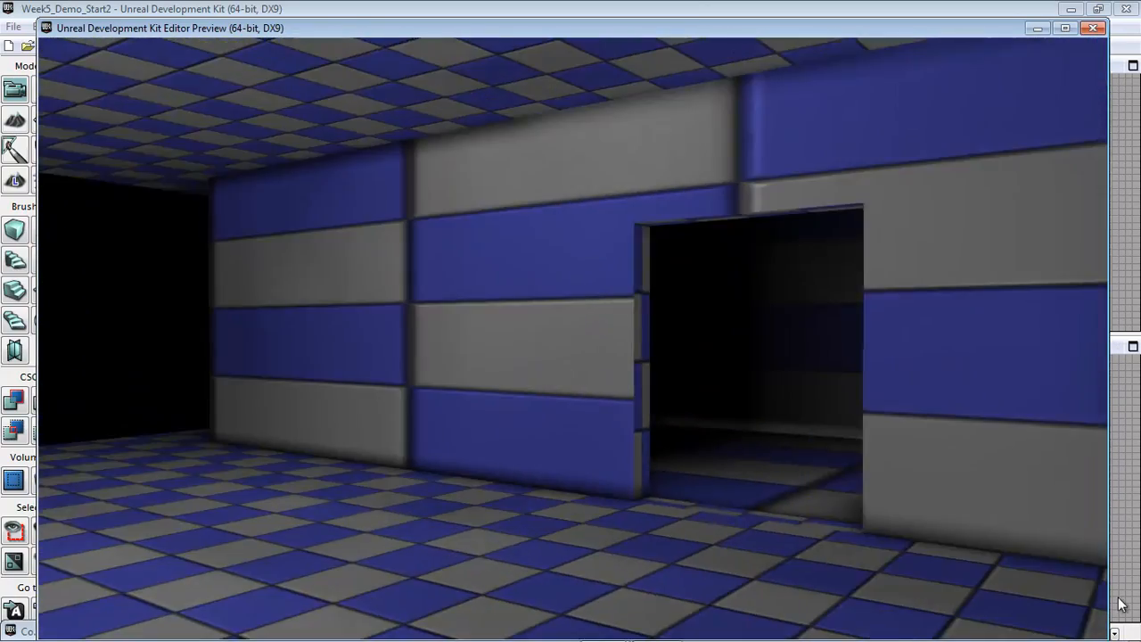
{"action": "key", "text": "w"}
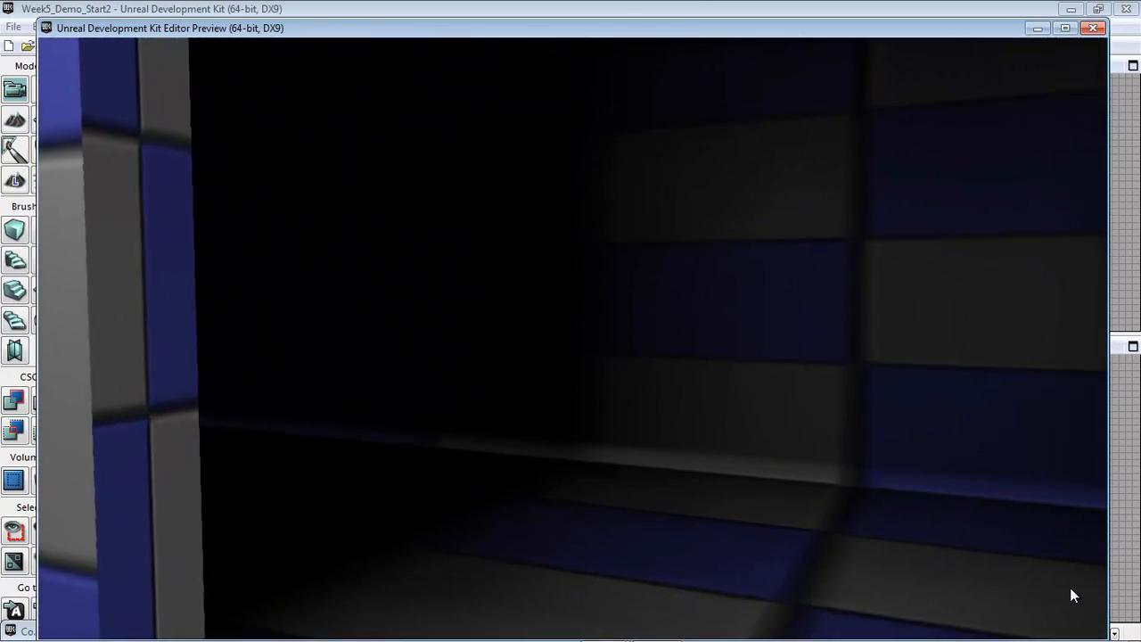
{"action": "key", "text": "s"}
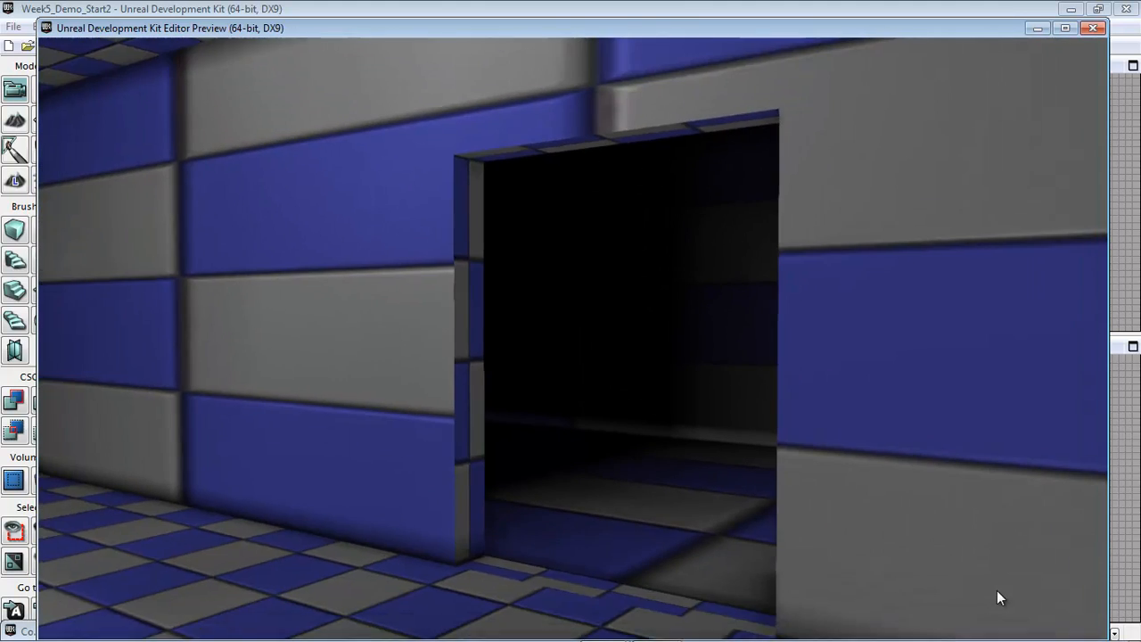
{"action": "key", "text": "Escape"}
- Open the Content Browser on the Demo5 collection and place it so the perspective view's doorway stays visible
{"action": "left_click_drag", "start_coordinate": [438, 575], "coordinate": [491, 561]}
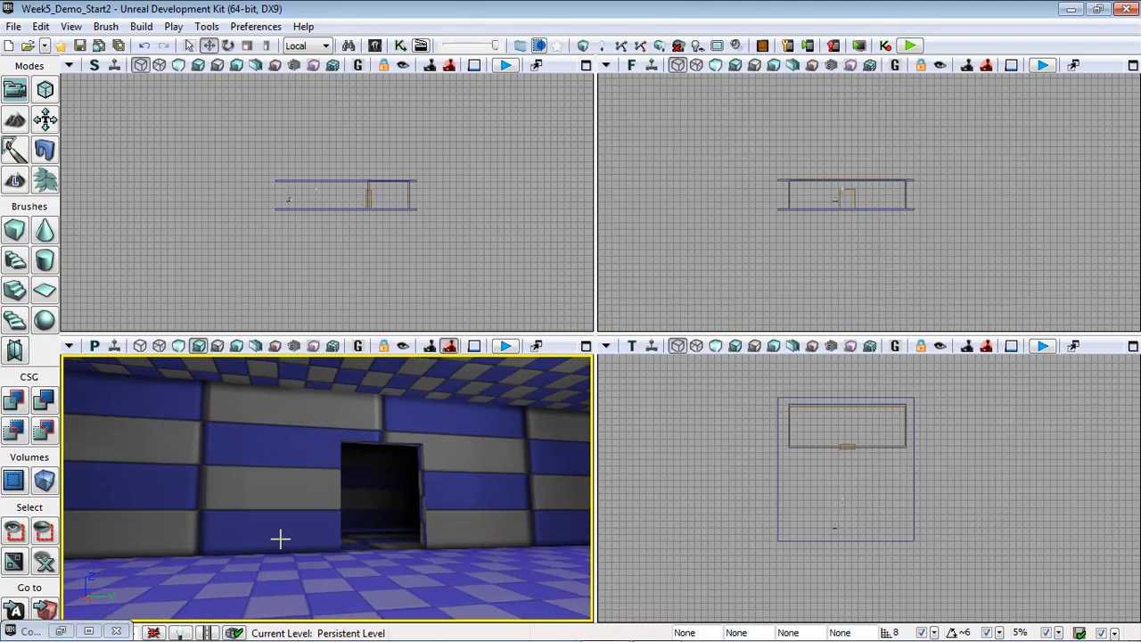
{"action": "left_click", "coordinate": [58, 631]}
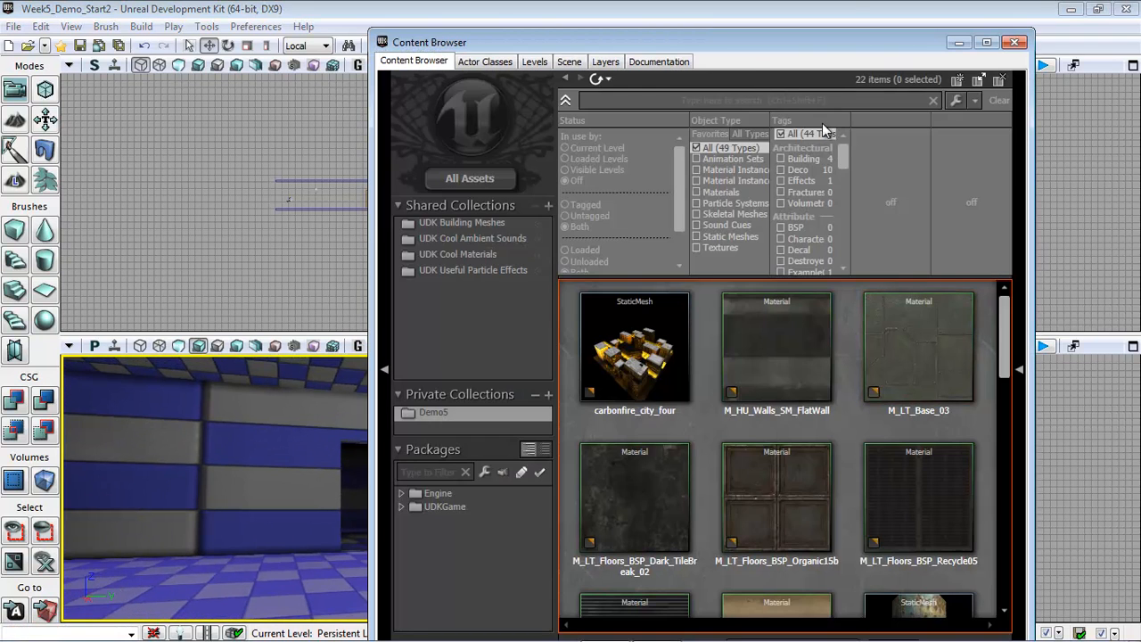
{"action": "left_click_drag", "start_coordinate": [744, 46], "coordinate": [836, 20]}
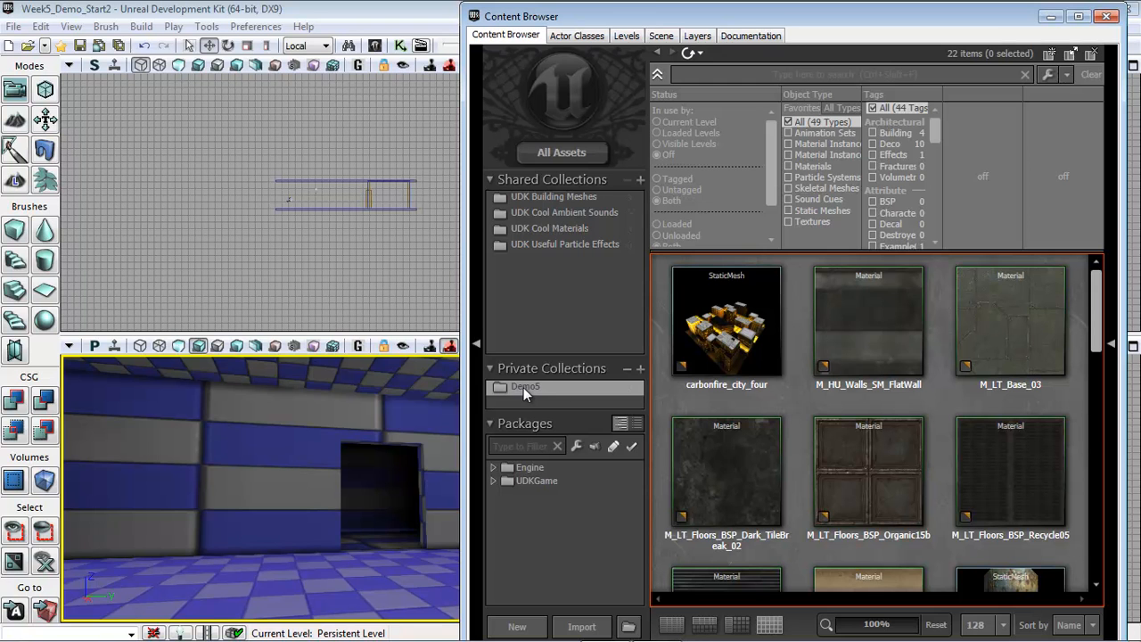
{"action": "mouse_move", "coordinate": [1096, 289]}
{"action": "left_mouse_down"}
{"action": "mouse_move", "coordinate": [1102, 526]}
{"action": "mouse_move", "coordinate": [1085, 323]}
{"action": "mouse_move", "coordinate": [1096, 284]}
{"action": "left_mouse_up"}
- Examine the commands offered for the UDKGame package, the Demo5 private collection and the carbonfire_city_four static mesh
{"action": "left_click", "coordinate": [526, 479]}
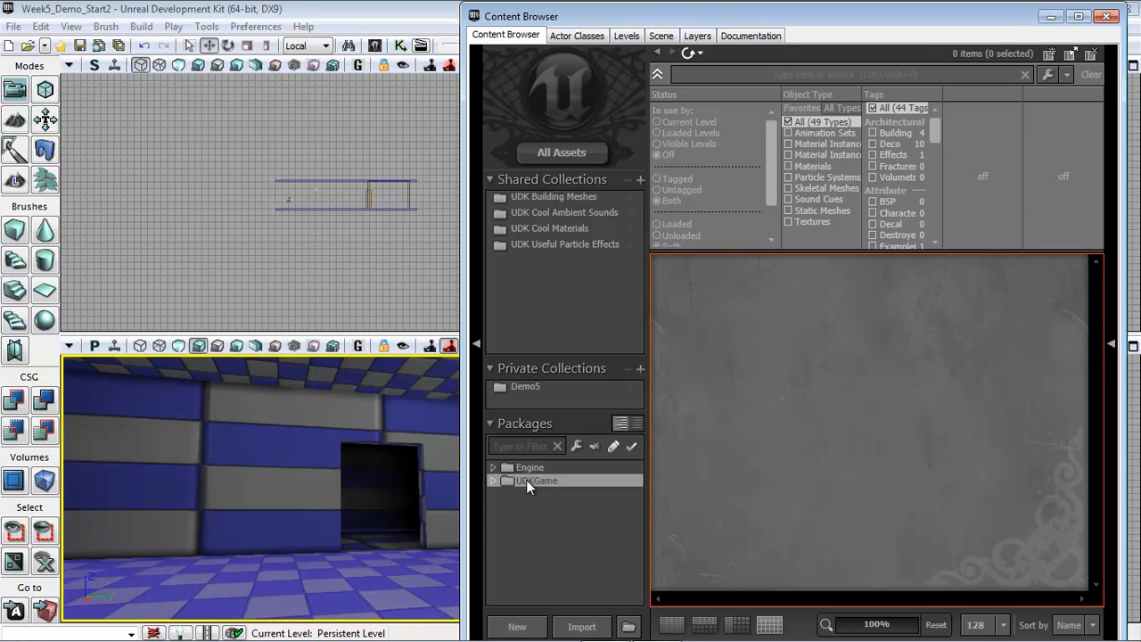
{"action": "right_click", "coordinate": [526, 479]}
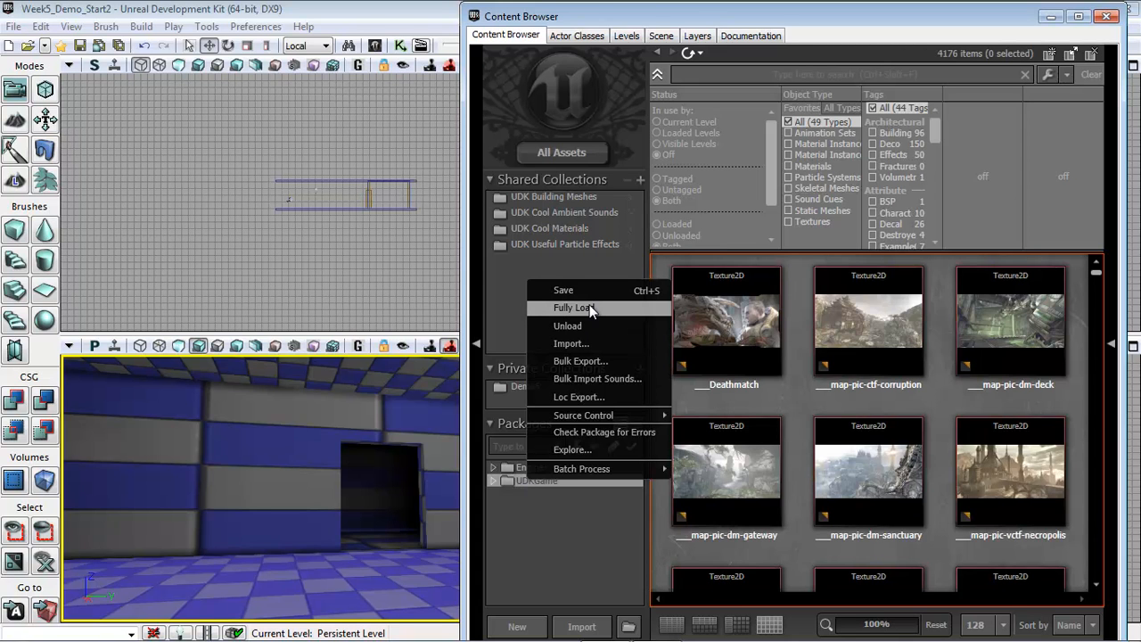
{"action": "left_click", "coordinate": [503, 386]}
{"action": "right_click", "coordinate": [515, 385]}
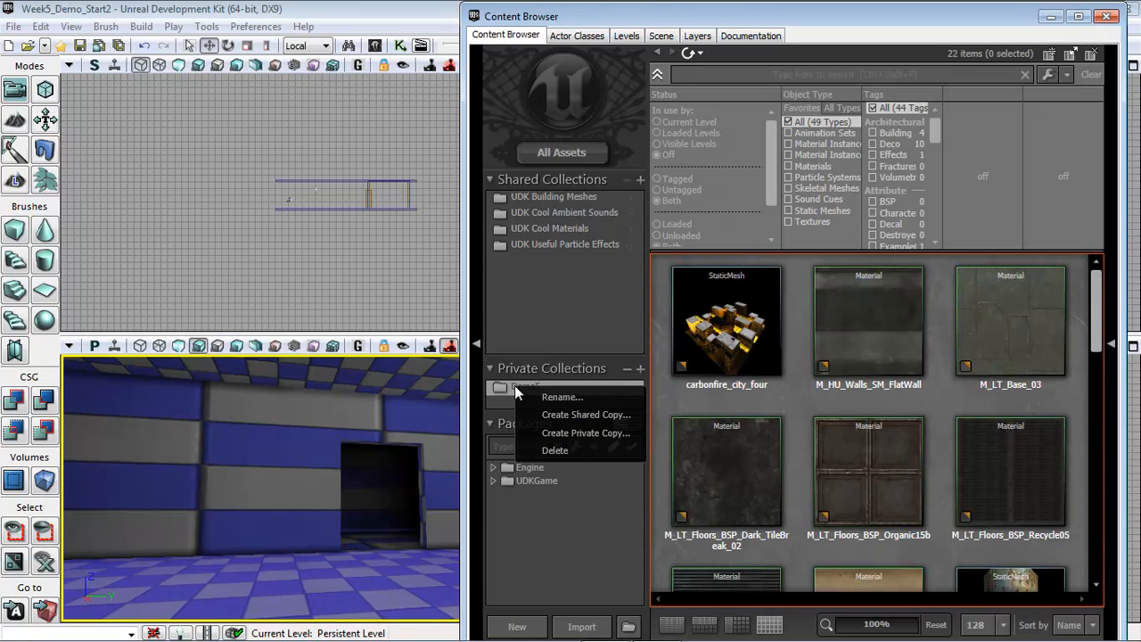
{"action": "right_click", "coordinate": [732, 305]}
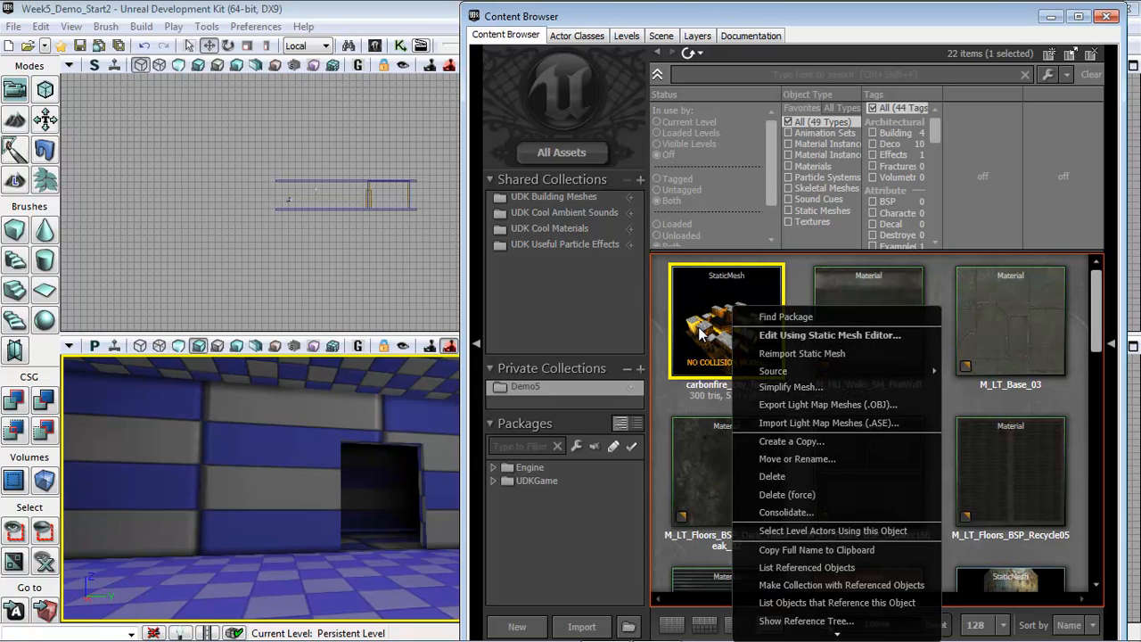
{"action": "left_click", "coordinate": [588, 530]}
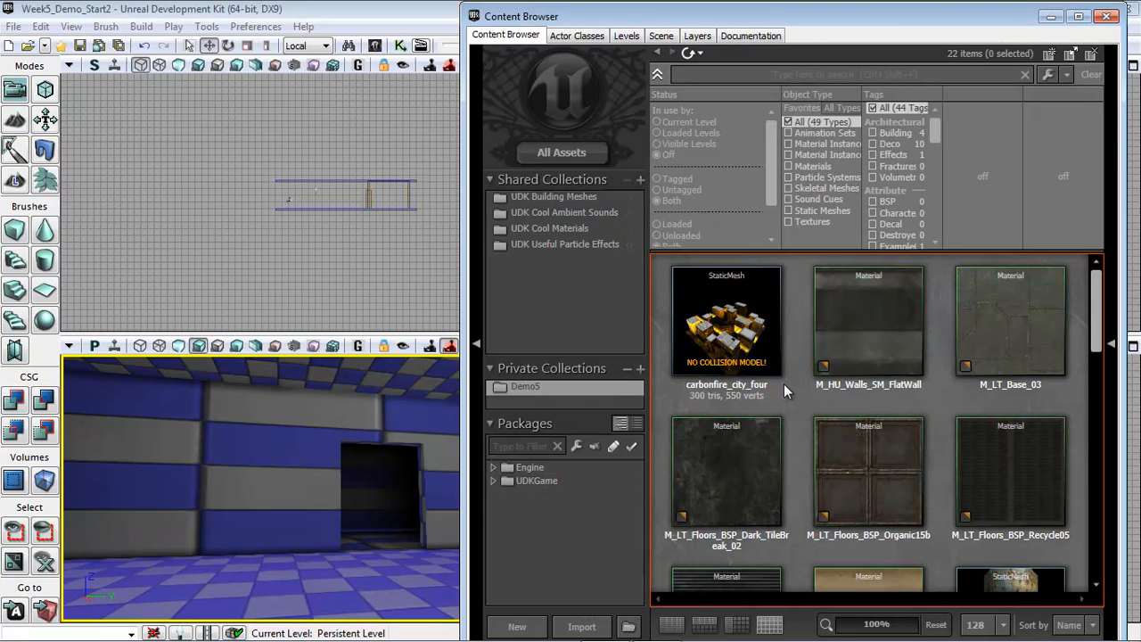
- Filter the Demo5 collection to Materials and apply M_LT_Base_03 to the main floor outside the room
{"action": "left_click", "coordinate": [788, 165]}
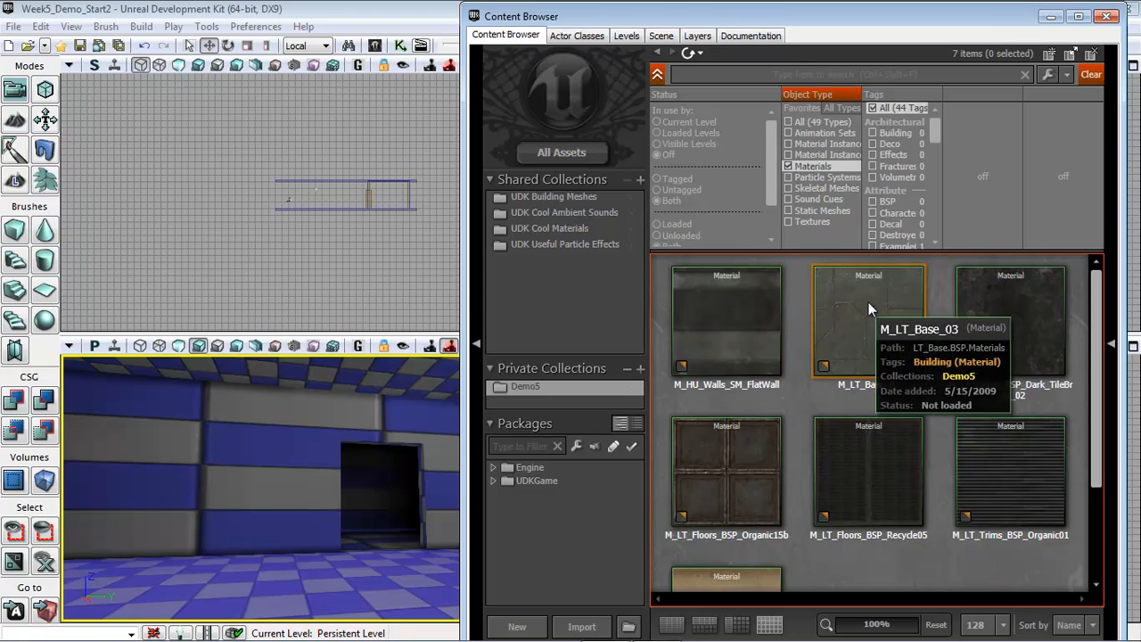
{"action": "left_click_drag", "start_coordinate": [878, 303], "coordinate": [60, 478]}
{"action": "right_click_drag", "start_coordinate": [369, 574], "coordinate": [373, 621]}
{"action": "left_click_drag", "start_coordinate": [317, 529], "coordinate": [166, 410]}
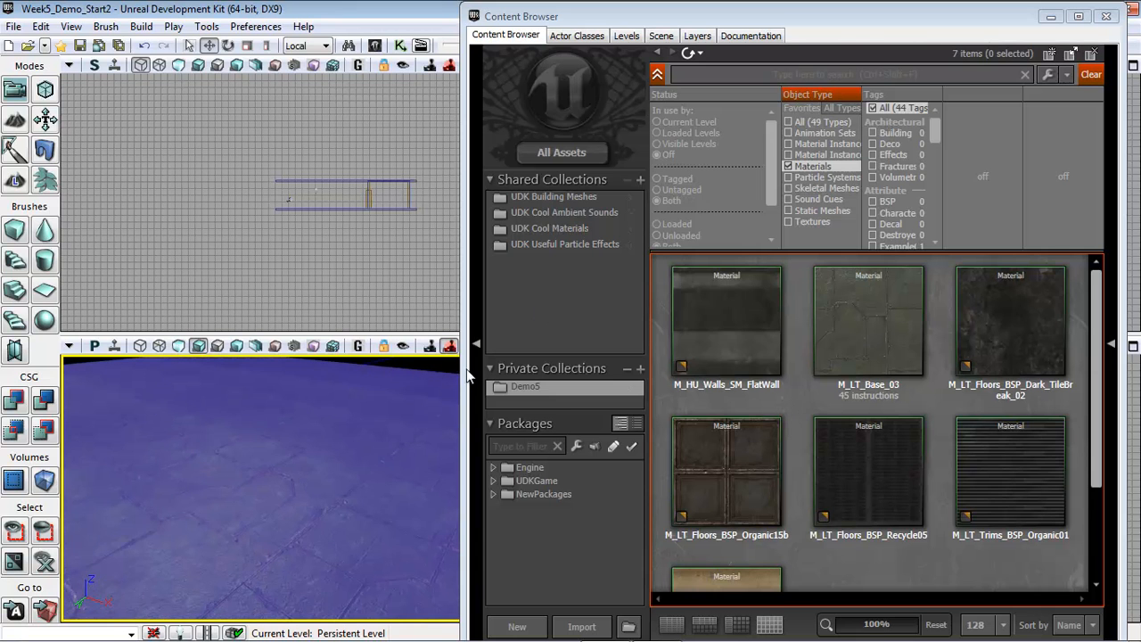
{"action": "left_click", "coordinate": [448, 369]}
- Apply the M_LT_Base_03 material to the doorway threshold and the floor of the inner room
{"action": "left_click_drag", "start_coordinate": [358, 447], "coordinate": [164, 367]}
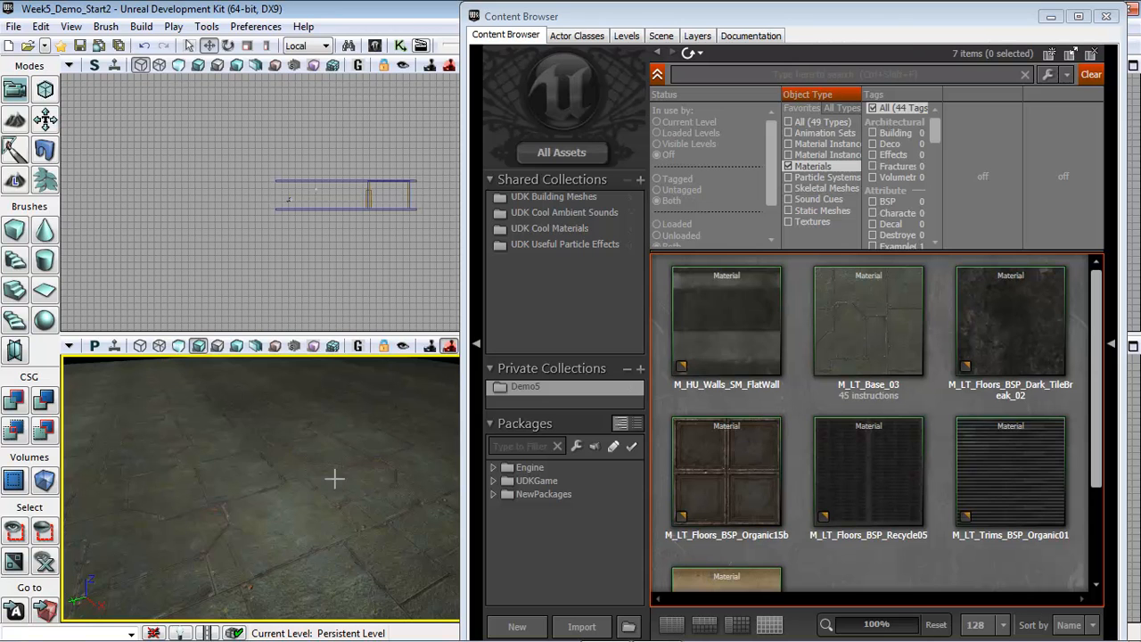
{"action": "mouse_move", "coordinate": [310, 486]}
{"action": "left_mouse_down"}
{"action": "mouse_move", "coordinate": [431, 509]}
{"action": "mouse_move", "coordinate": [525, 497]}
{"action": "mouse_move", "coordinate": [574, 461]}
{"action": "mouse_move", "coordinate": [603, 559]}
{"action": "mouse_move", "coordinate": [597, 601]}
{"action": "mouse_move", "coordinate": [387, 358]}
{"action": "mouse_move", "coordinate": [36, 361]}
{"action": "mouse_move", "coordinate": [309, 488]}
{"action": "left_mouse_up"}
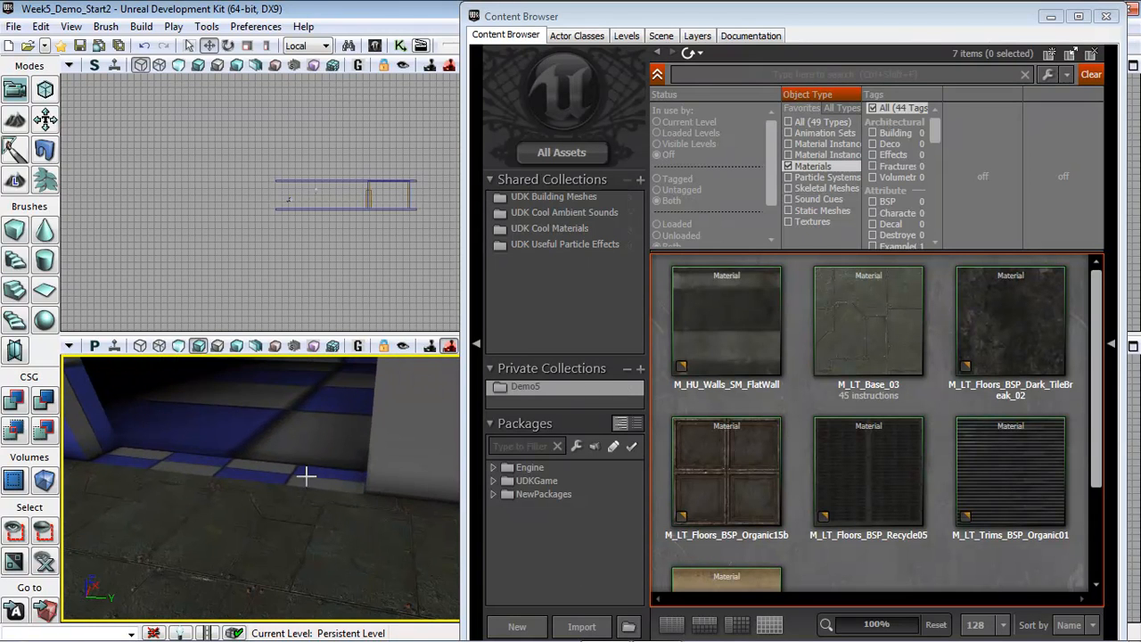
{"action": "left_click", "coordinate": [232, 467]}
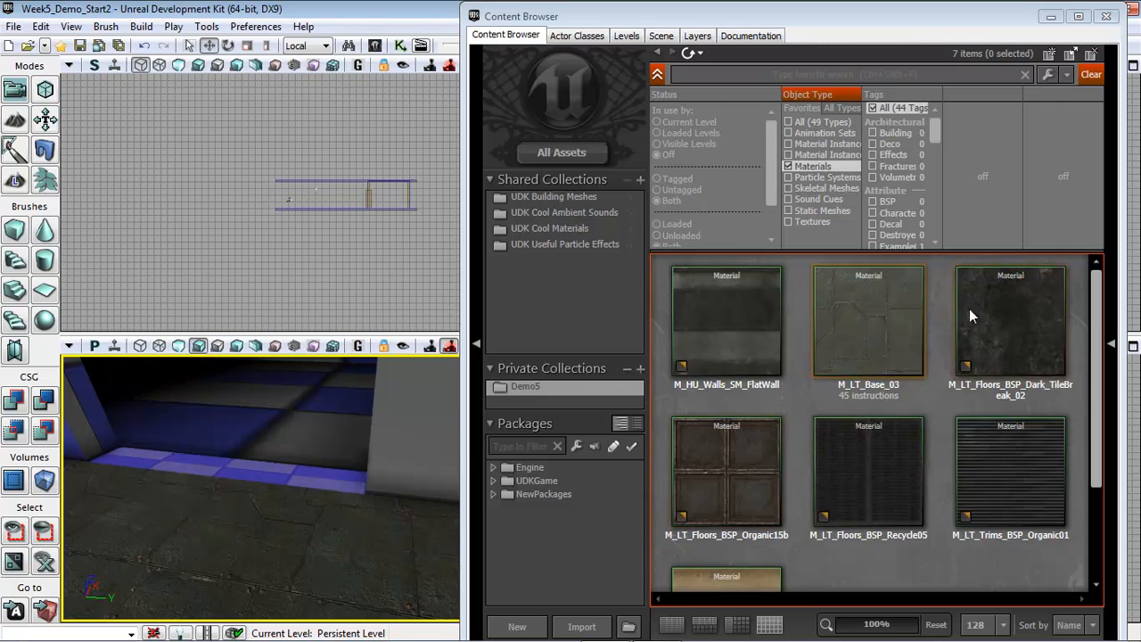
{"action": "left_click_drag", "start_coordinate": [889, 316], "coordinate": [247, 467]}
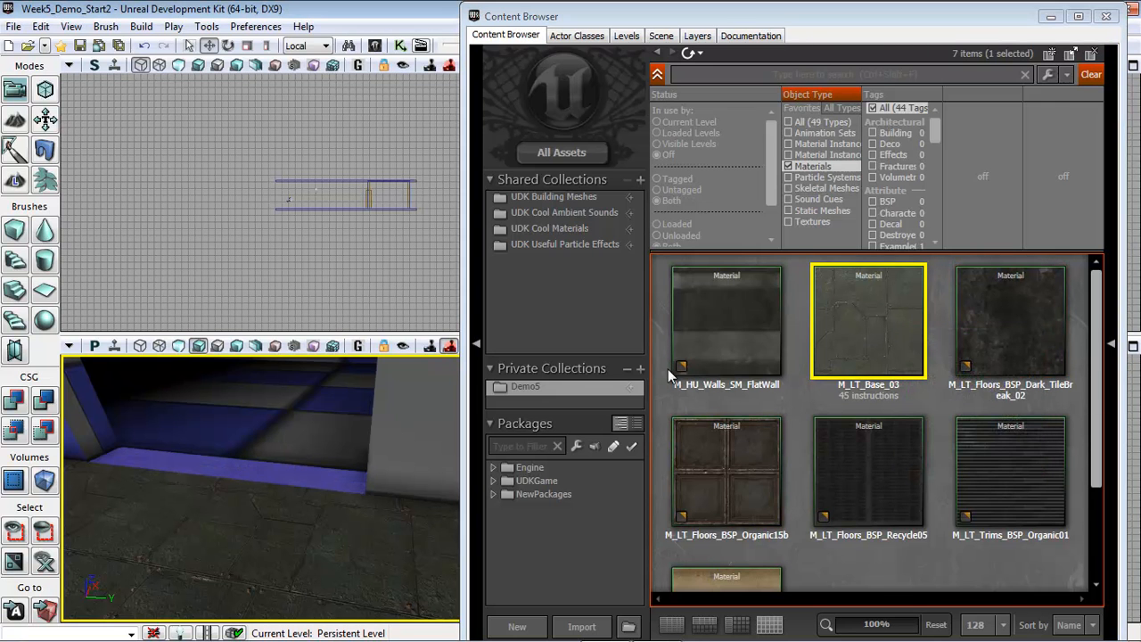
{"action": "left_click_drag", "start_coordinate": [899, 323], "coordinate": [253, 417]}
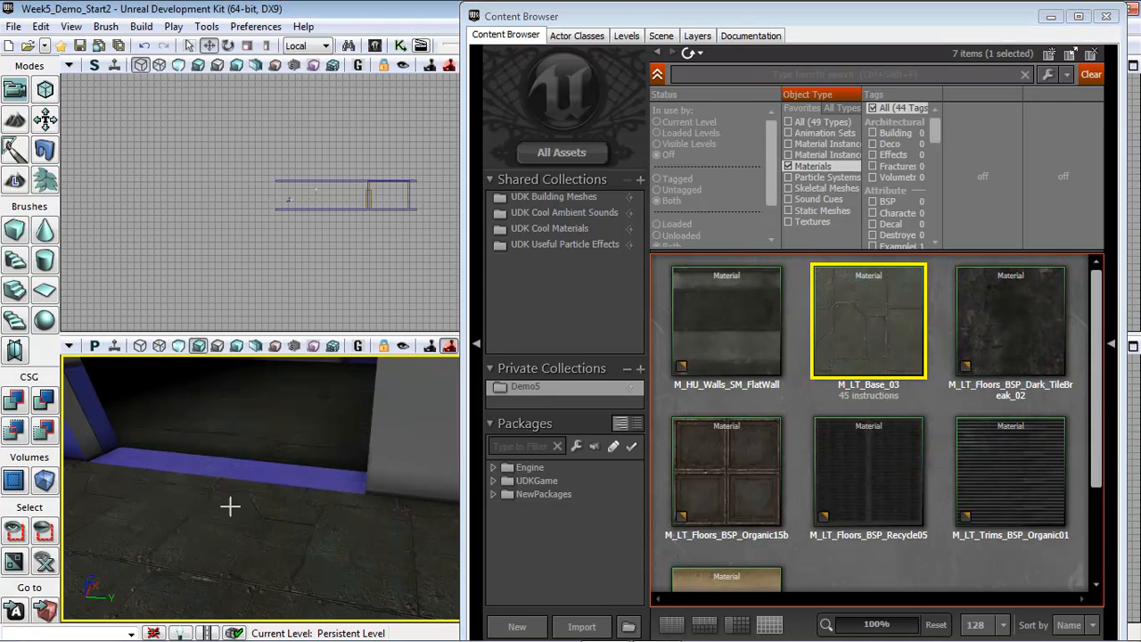
{"action": "left_click_drag", "start_coordinate": [256, 510], "coordinate": [283, 520]}
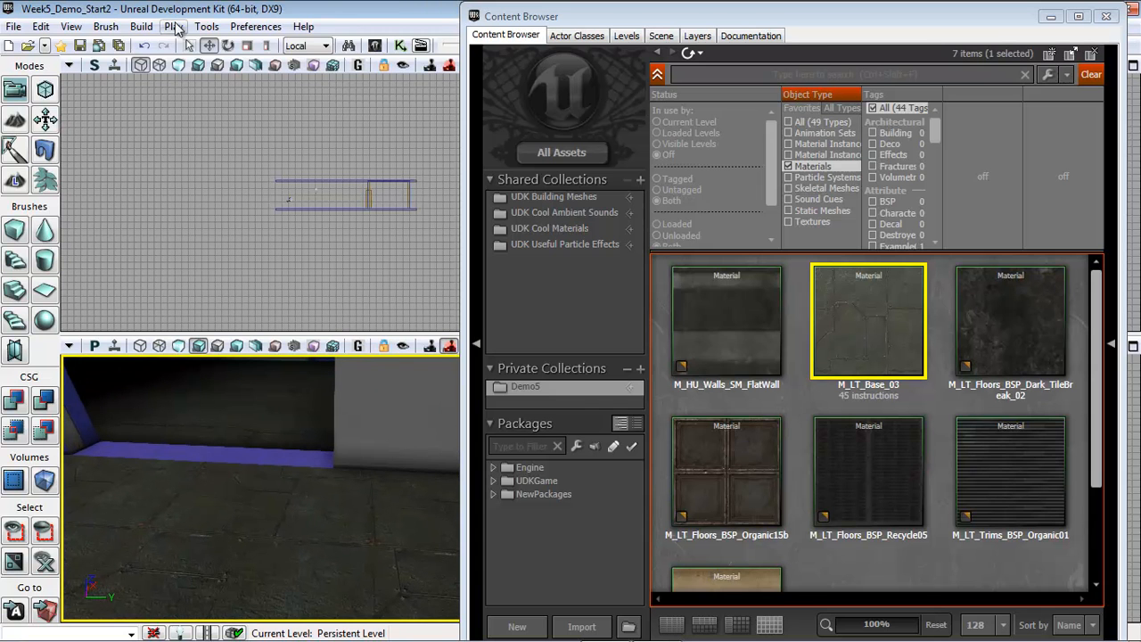
- Rebuild the whole level with the new floor materials using Build All
{"action": "left_click", "coordinate": [140, 26]}
{"action": "left_click", "coordinate": [171, 149]}
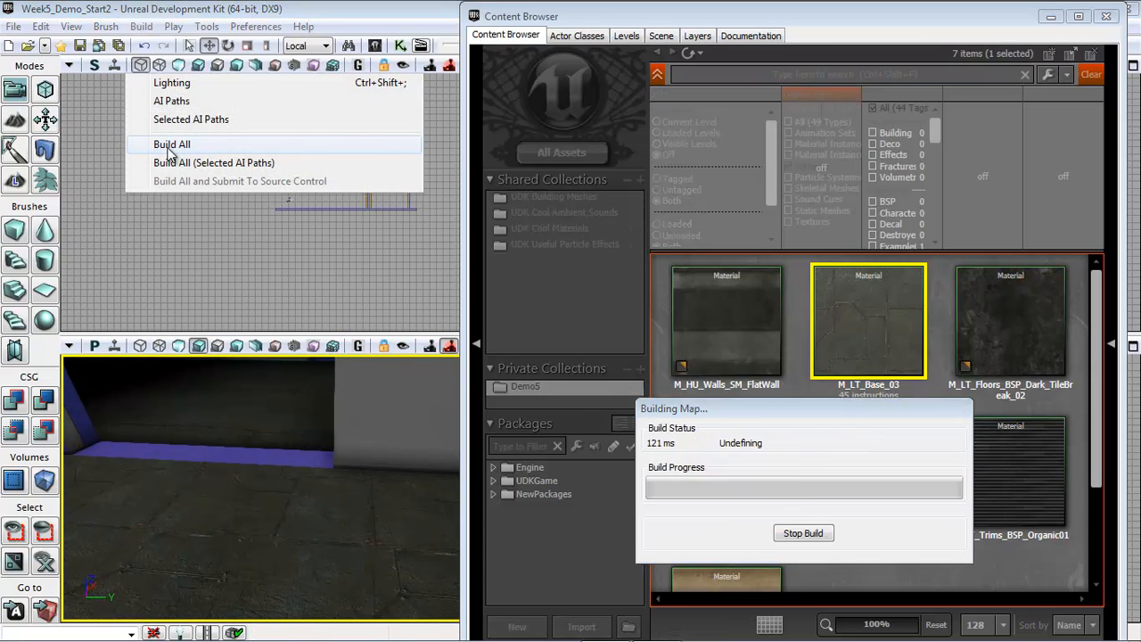
{"action": "left_click", "coordinate": [663, 303]}
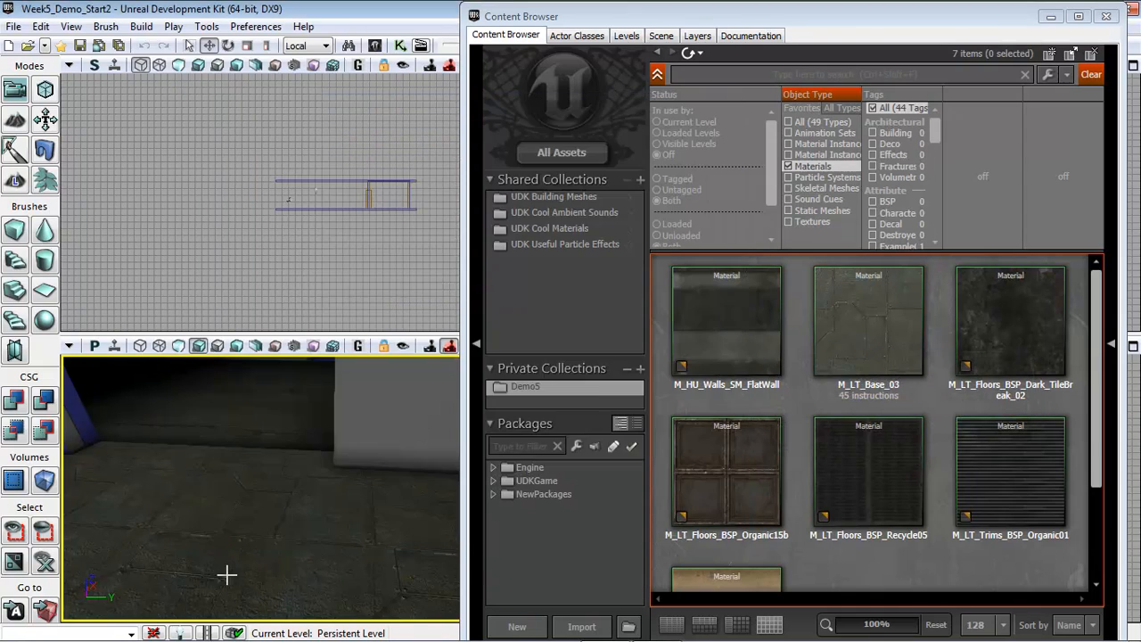
- Play the level from the doorway, check how the floor textures meet at the threshold, and exit the preview
{"action": "right_click", "coordinate": [288, 567]}
{"action": "left_click", "coordinate": [347, 539]}
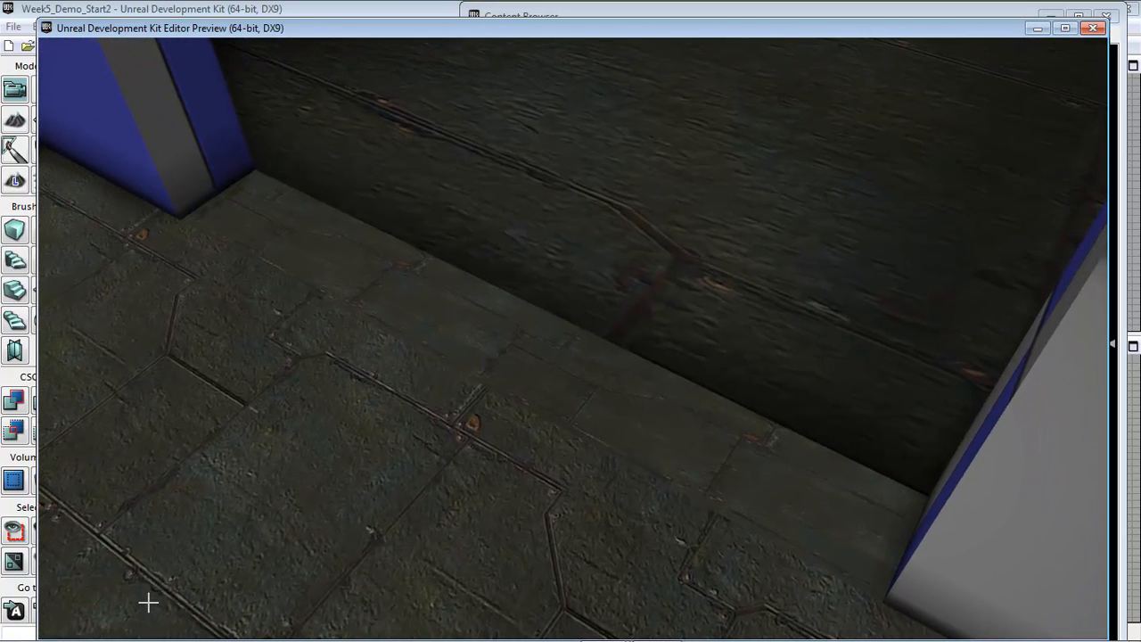
{"action": "key", "text": "Escape"}
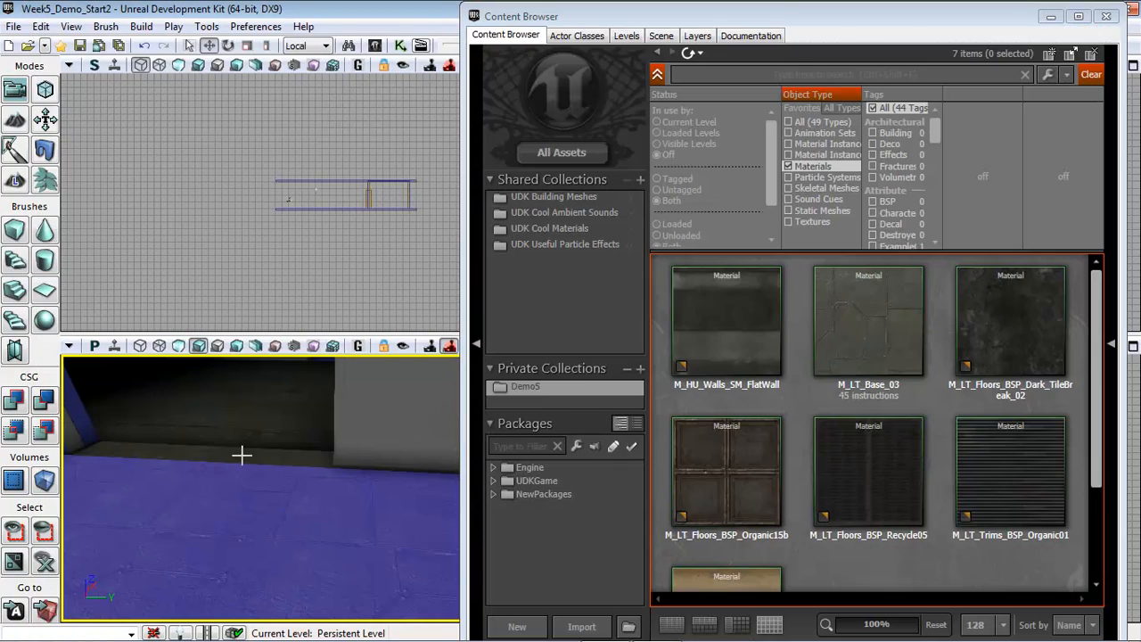
- Select the main floor, doorway threshold and inner room floor together and open their surface properties
{"action": "left_click", "coordinate": [264, 410]}
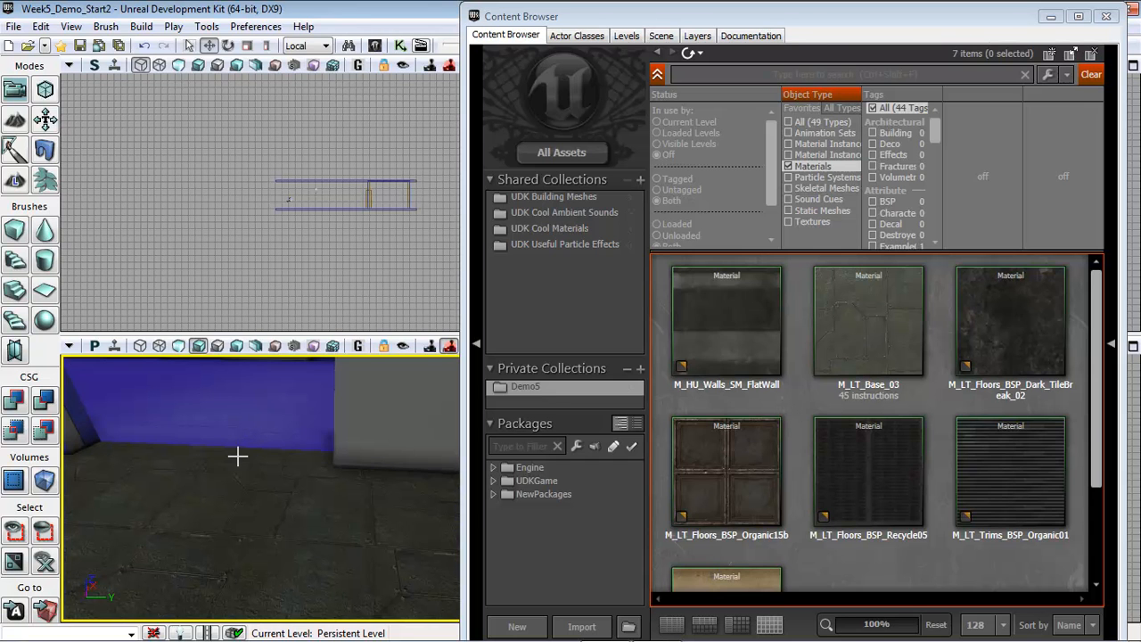
{"action": "left_click", "coordinate": [184, 491], "text": "ctrl"}
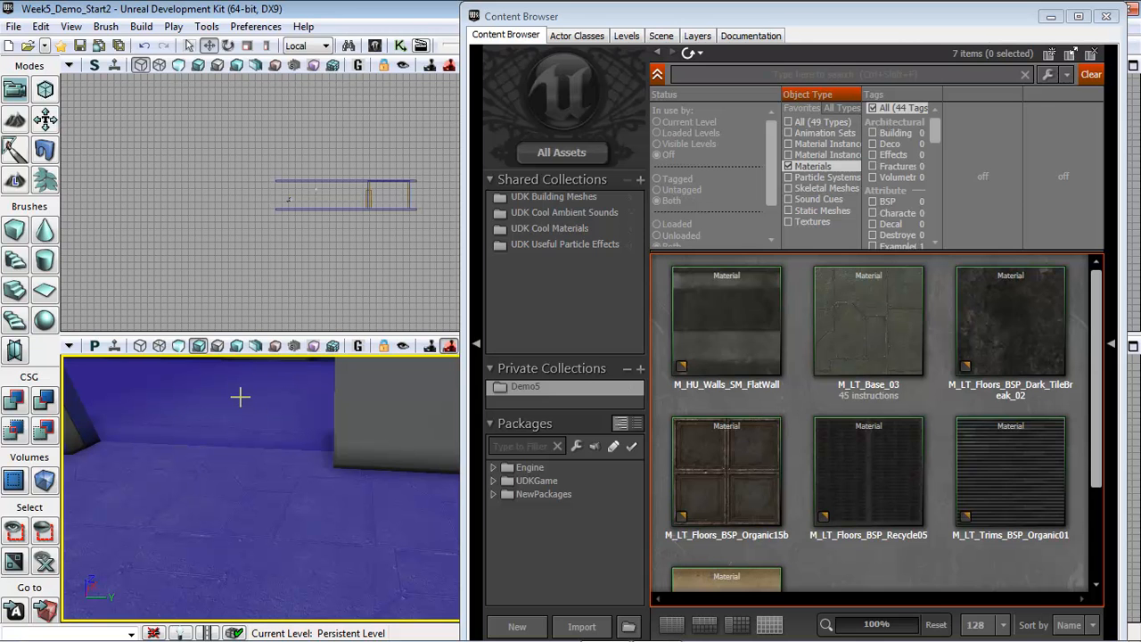
{"action": "key", "text": "F5"}
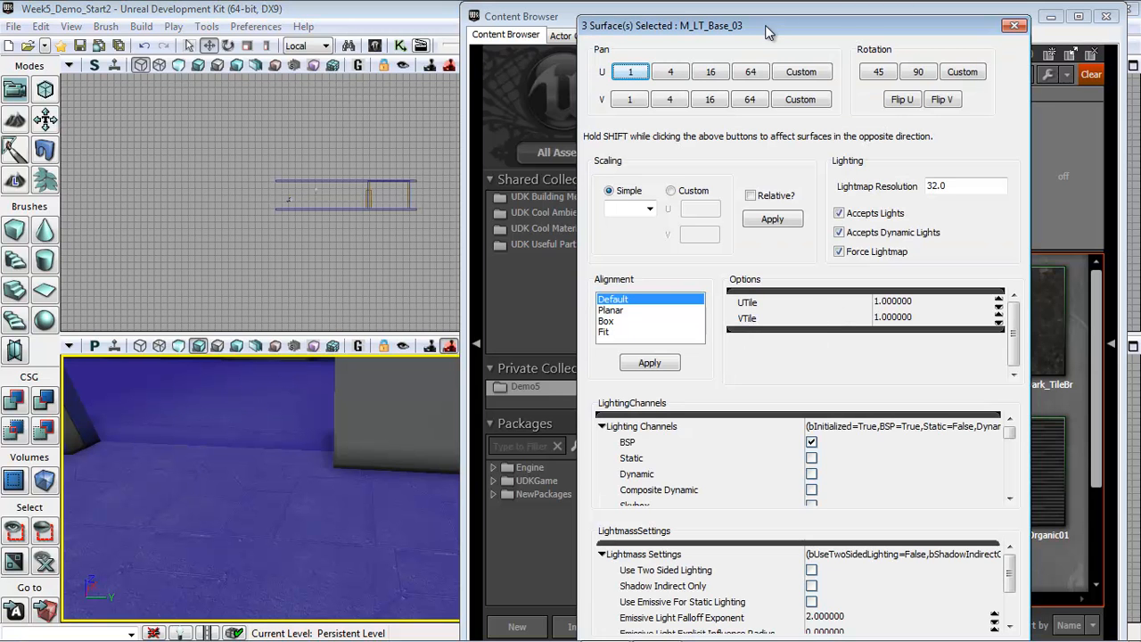
{"action": "left_click_drag", "start_coordinate": [763, 29], "coordinate": [715, 24]}
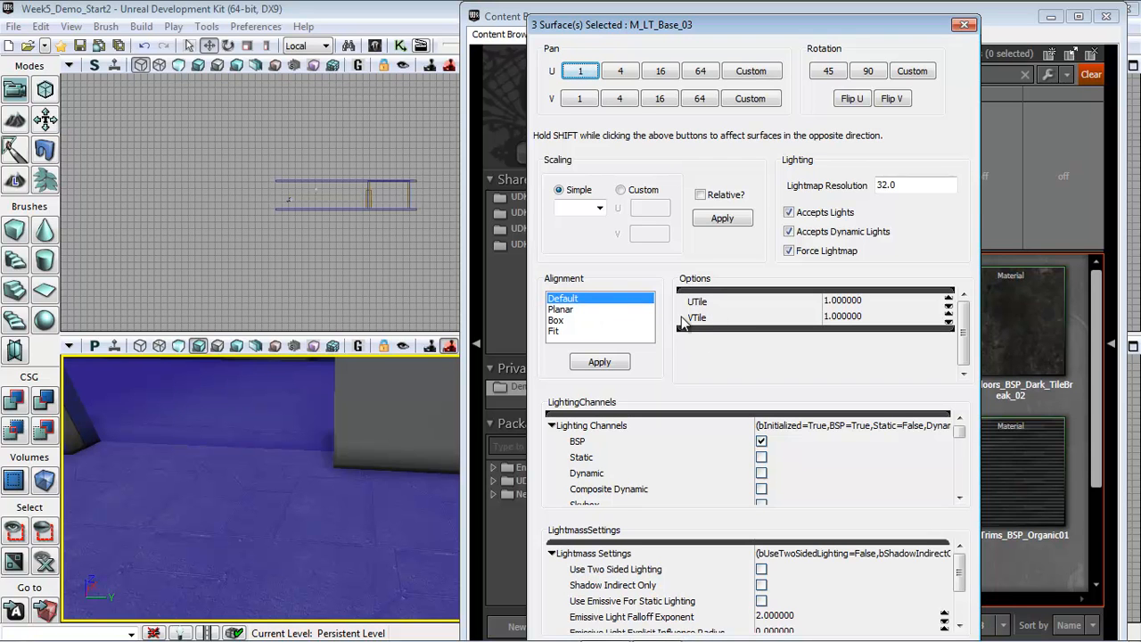
- Apply Planar alignment to the three selected floor surfaces
{"action": "left_click", "coordinate": [561, 310]}
{"action": "left_click", "coordinate": [597, 364]}
{"action": "left_click_drag", "start_coordinate": [284, 539], "coordinate": [64, 463]}
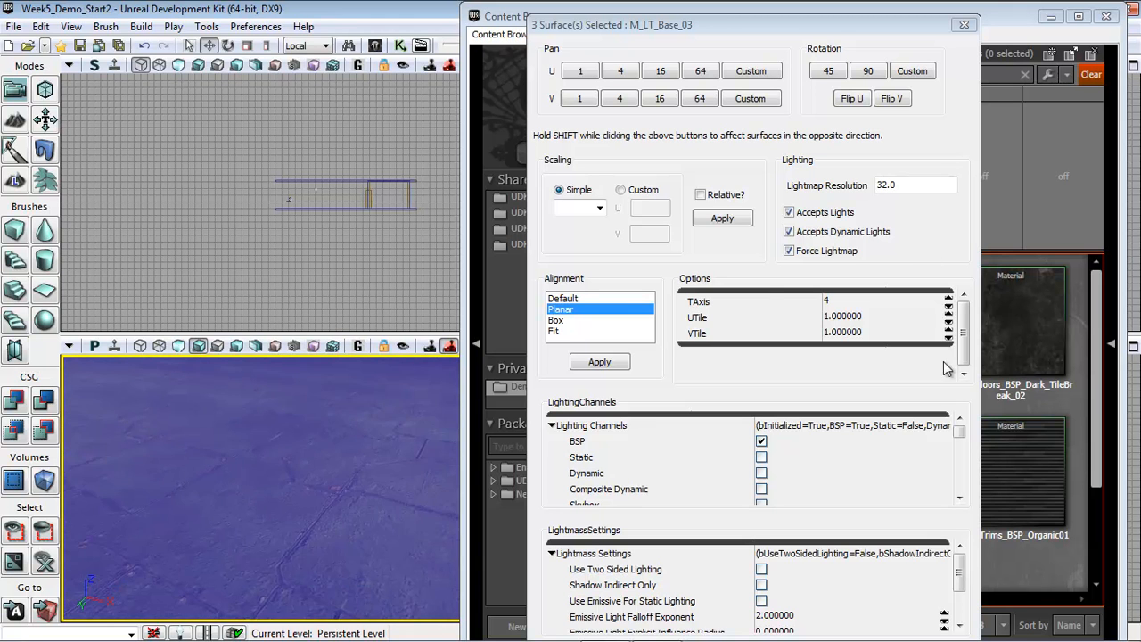
- Set UTile and VTile to 0.5 and apply the planar alignment to the selected floors
{"action": "left_click", "coordinate": [854, 322]}
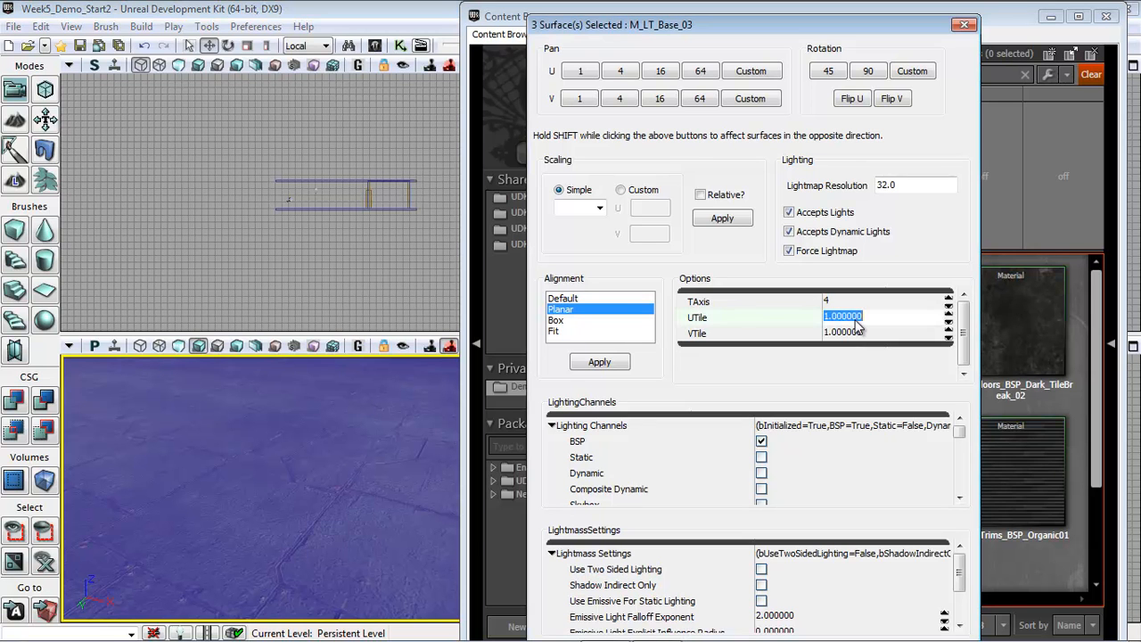
{"action": "type", "text": "0.5"}
{"action": "key", "text": "Tab"}
{"action": "type", "text": "0.5"}
{"action": "key", "text": "Return"}
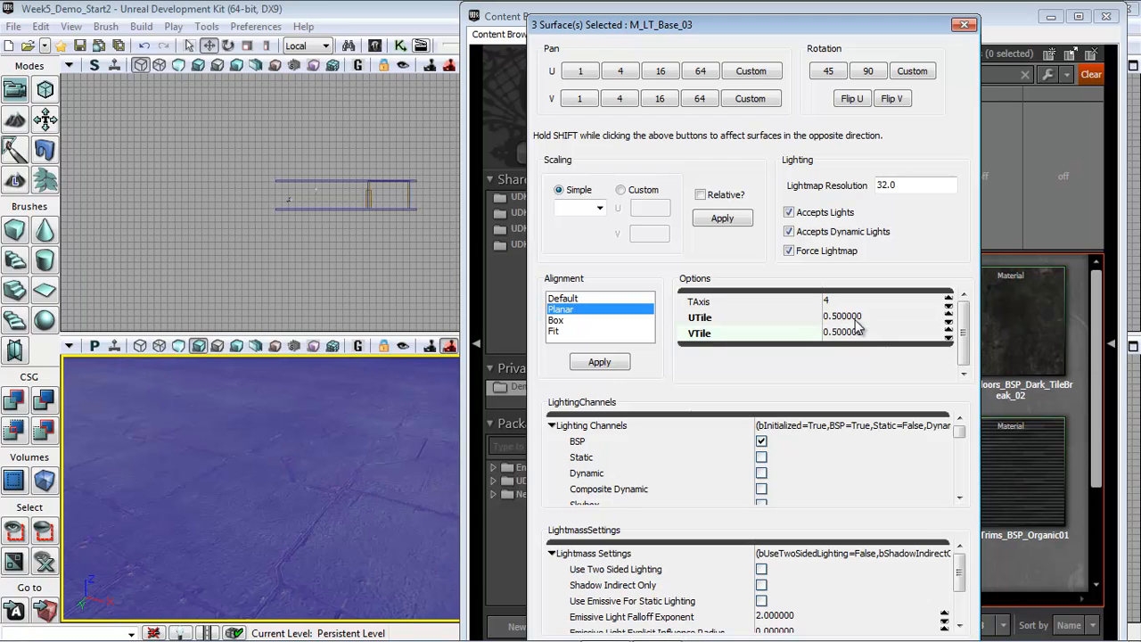
{"action": "left_click", "coordinate": [607, 361]}
- Show the perspective view in Lighting Only mode and examine the shadows on the floors around the doorway
{"action": "left_click_drag", "start_coordinate": [345, 504], "coordinate": [533, 466]}
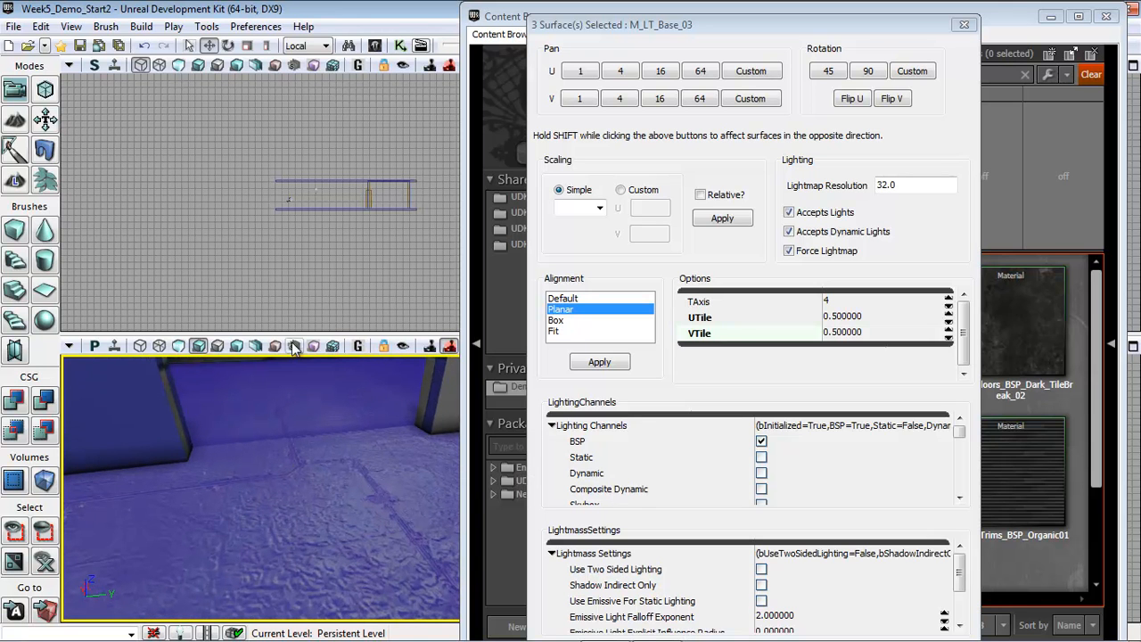
{"action": "left_click", "coordinate": [236, 346]}
{"action": "left_click_drag", "start_coordinate": [413, 524], "coordinate": [418, 486]}
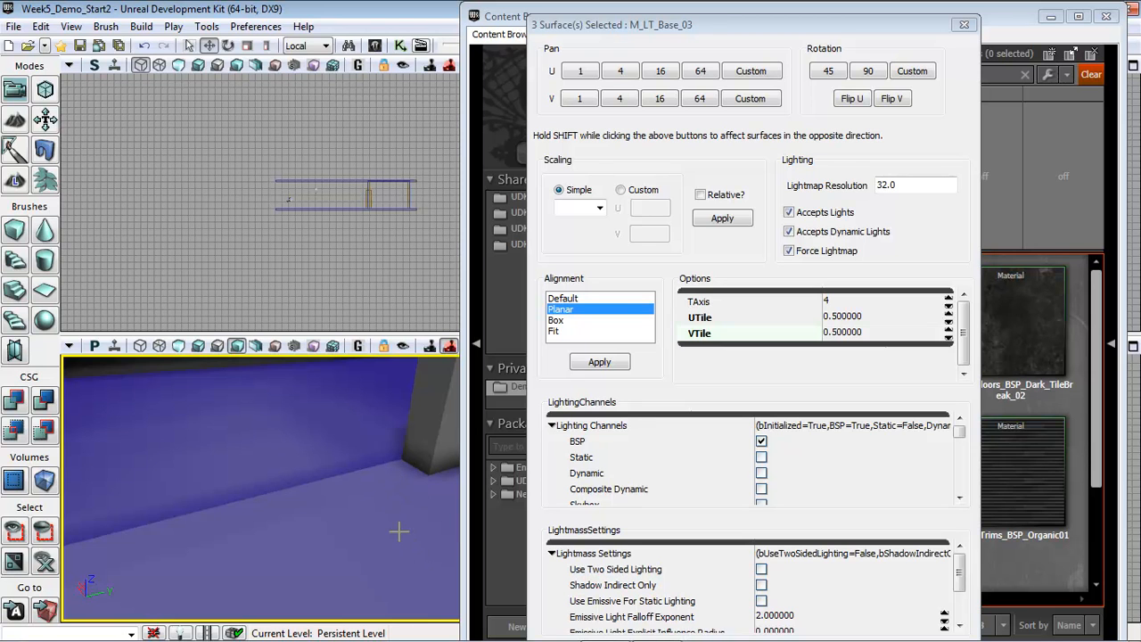
{"action": "left_click_drag", "start_coordinate": [402, 529], "coordinate": [366, 482]}
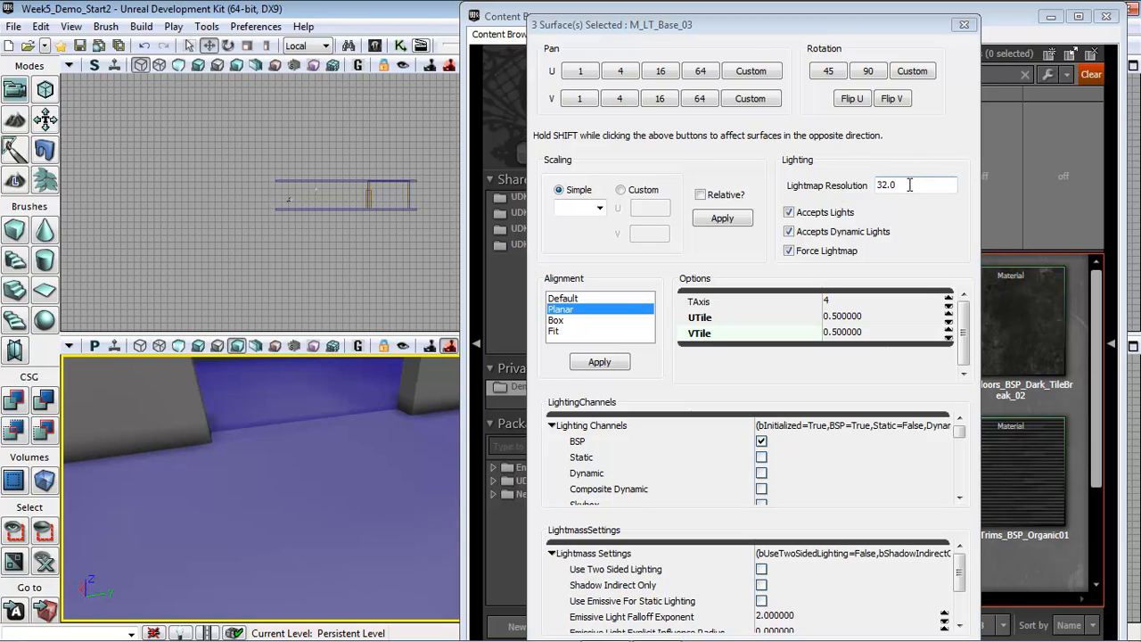
{"action": "mouse_move", "coordinate": [395, 479]}
{"action": "left_mouse_down"}
{"action": "mouse_move", "coordinate": [415, 449]}
{"action": "mouse_move", "coordinate": [378, 474]}
{"action": "left_mouse_up"}
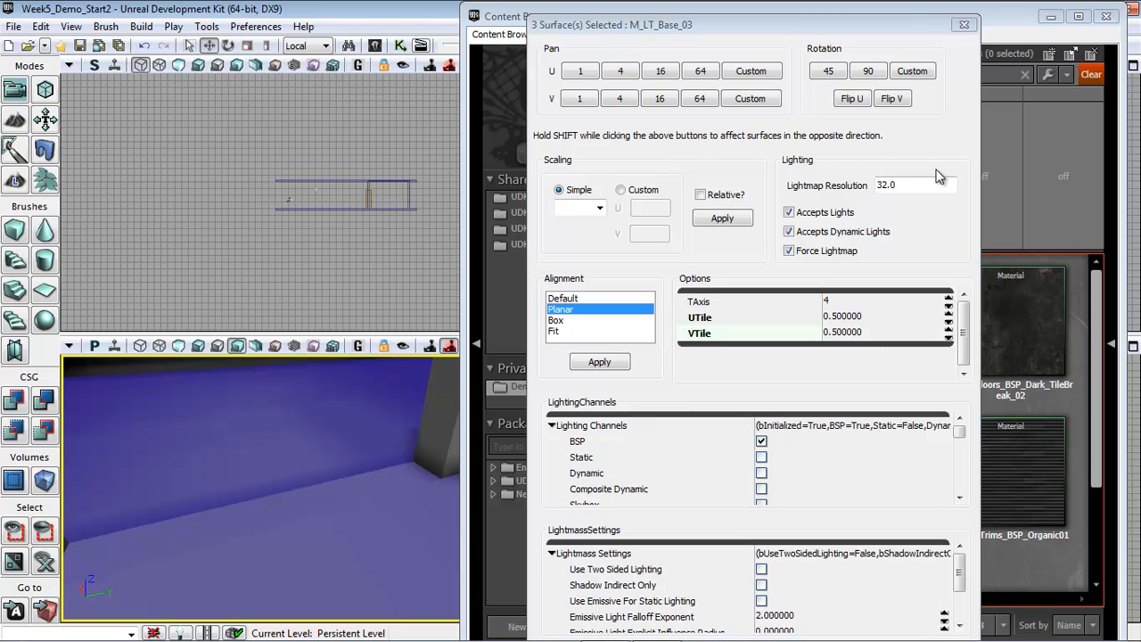
- Set the Lightmap Resolution of the three selected floor surfaces to 4
{"action": "left_click", "coordinate": [914, 188]}
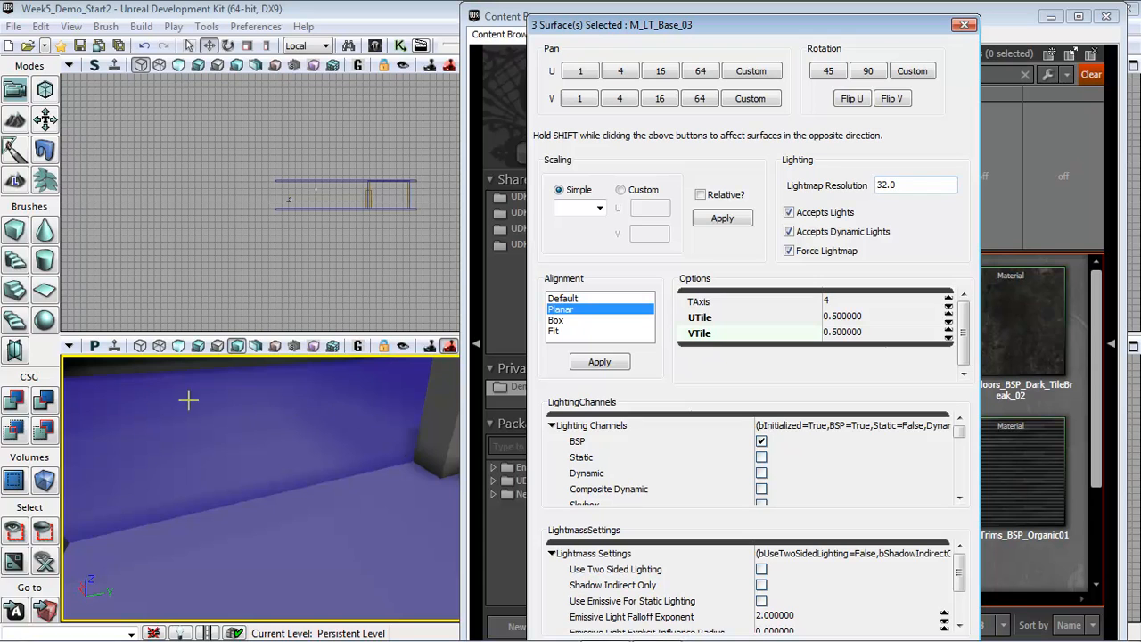
{"action": "double_click", "coordinate": [904, 186]}
{"action": "type", "text": "4"}
{"action": "key", "text": "Tab"}
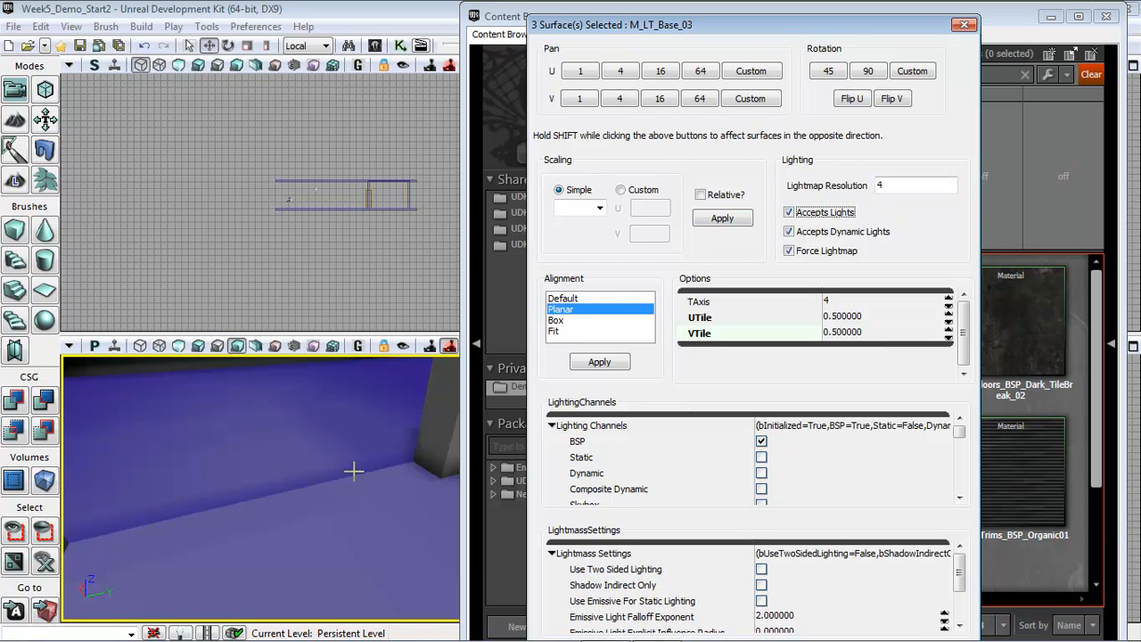
- Run Build All for the level and show the floors by the doorway in Lit mode in the perspective view
{"action": "left_click", "coordinate": [141, 25]}
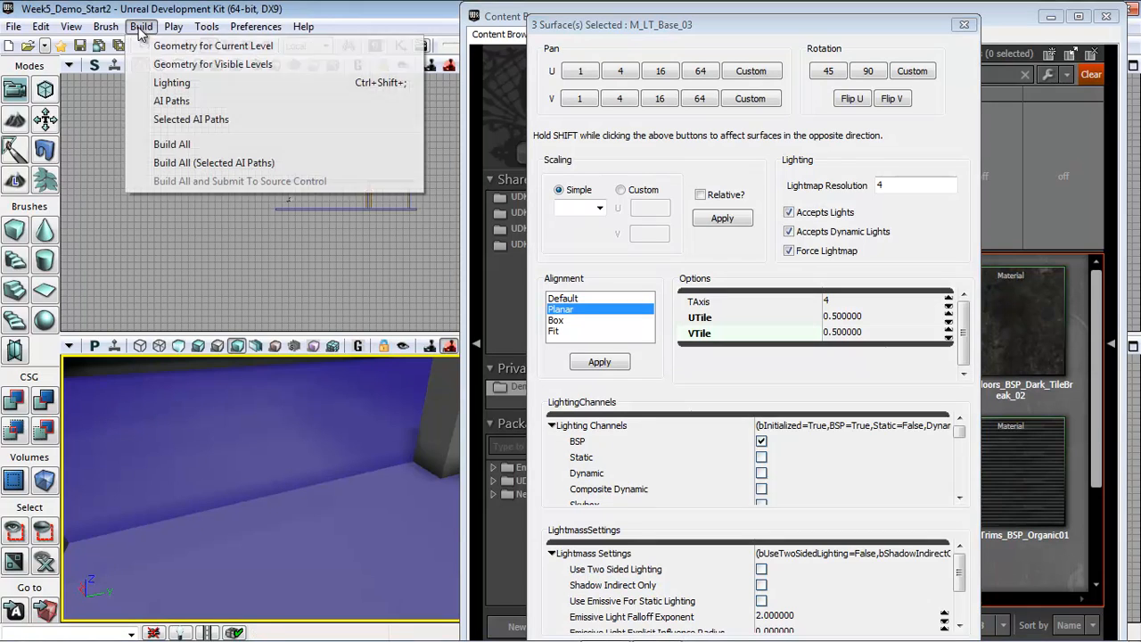
{"action": "left_click", "coordinate": [170, 146]}
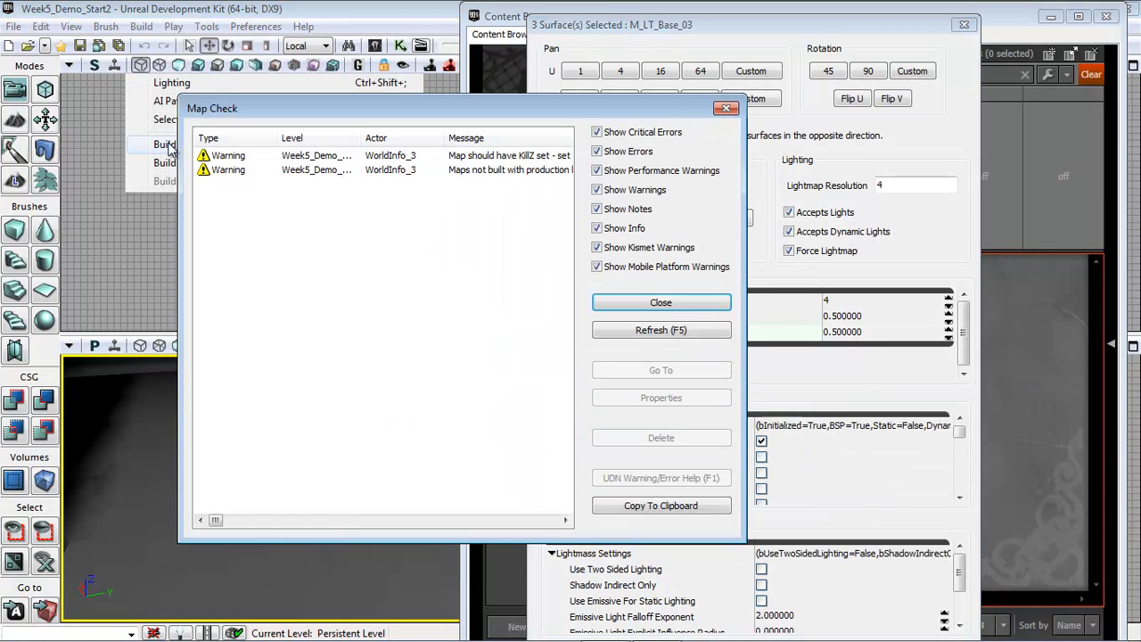
{"action": "left_click", "coordinate": [654, 304]}
{"action": "left_click_drag", "start_coordinate": [245, 499], "coordinate": [298, 508]}
{"action": "left_click_drag", "start_coordinate": [280, 393], "coordinate": [250, 412]}
{"action": "left_click", "coordinate": [198, 346]}
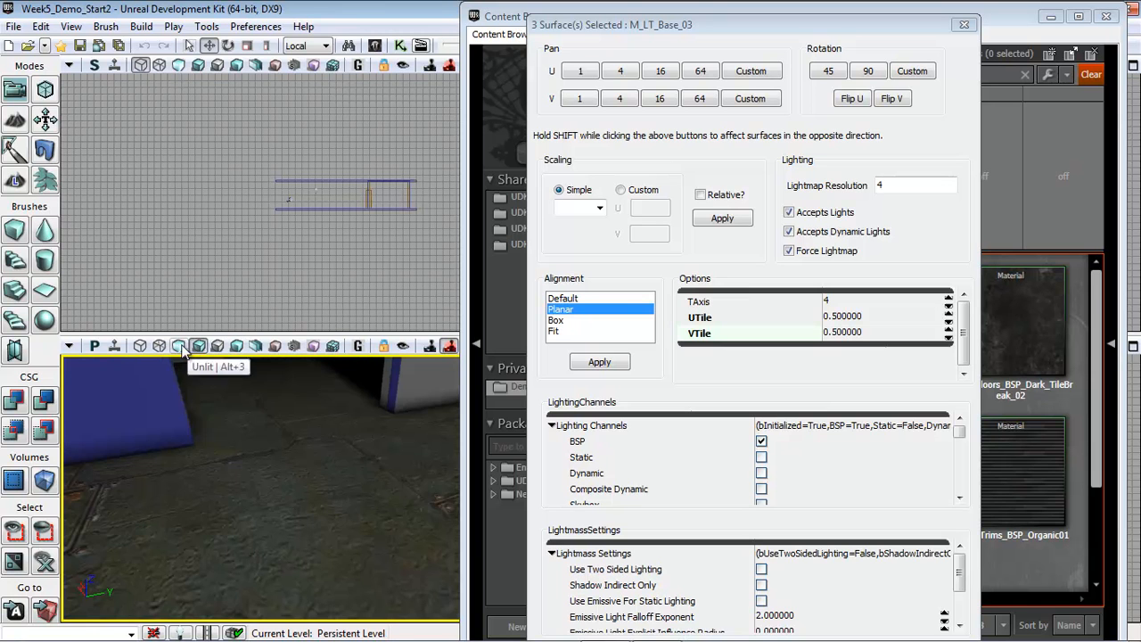
- Play the level from a spot on the main floor to check its shadows, and end the preview
{"action": "right_click", "coordinate": [353, 560]}
{"action": "left_click", "coordinate": [415, 540]}
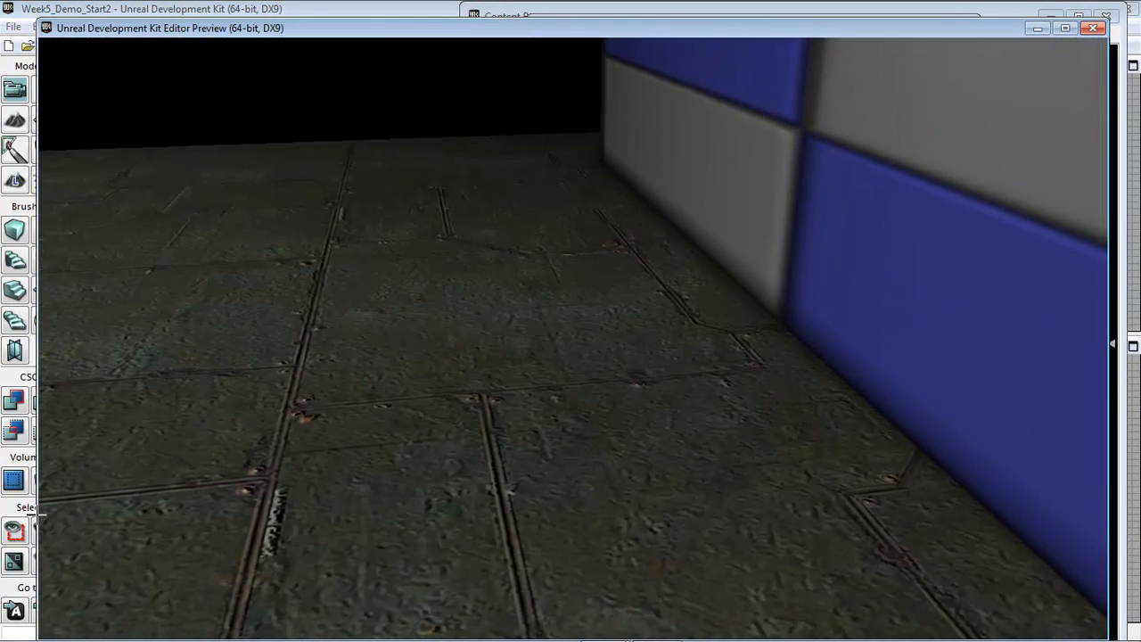
{"action": "key", "text": "Escape"}
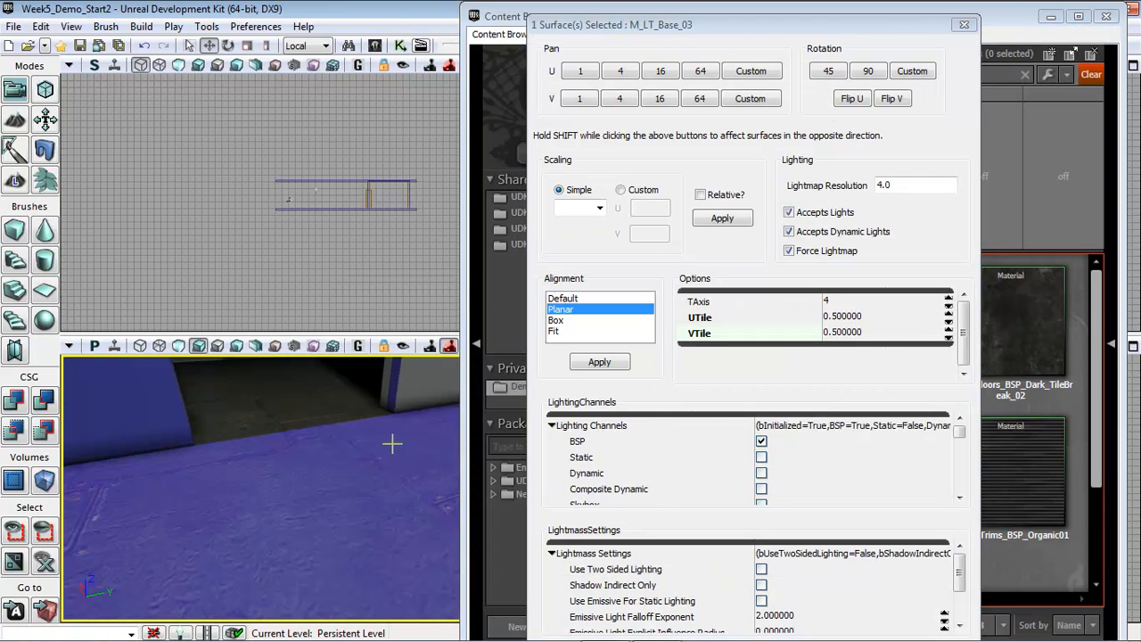
- Apply the M_LT_Floors_BSP_Dark_TileBreak_02 material to the main room's checkered ceiling
{"action": "right_click_drag", "start_coordinate": [348, 508], "coordinate": [482, 434]}
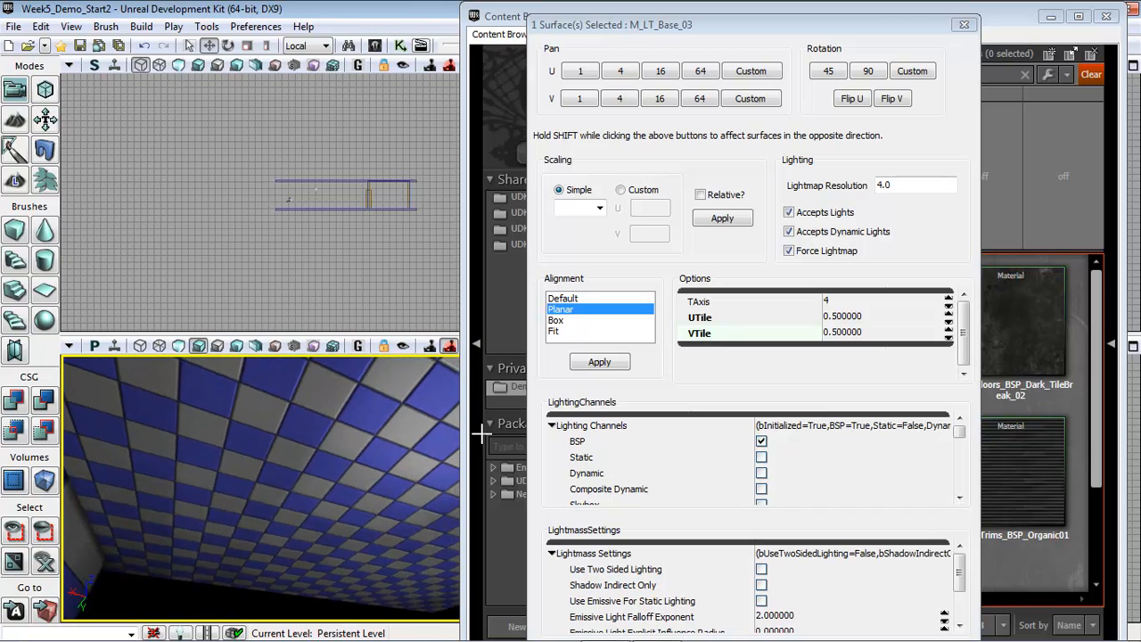
{"action": "left_click", "coordinate": [964, 24]}
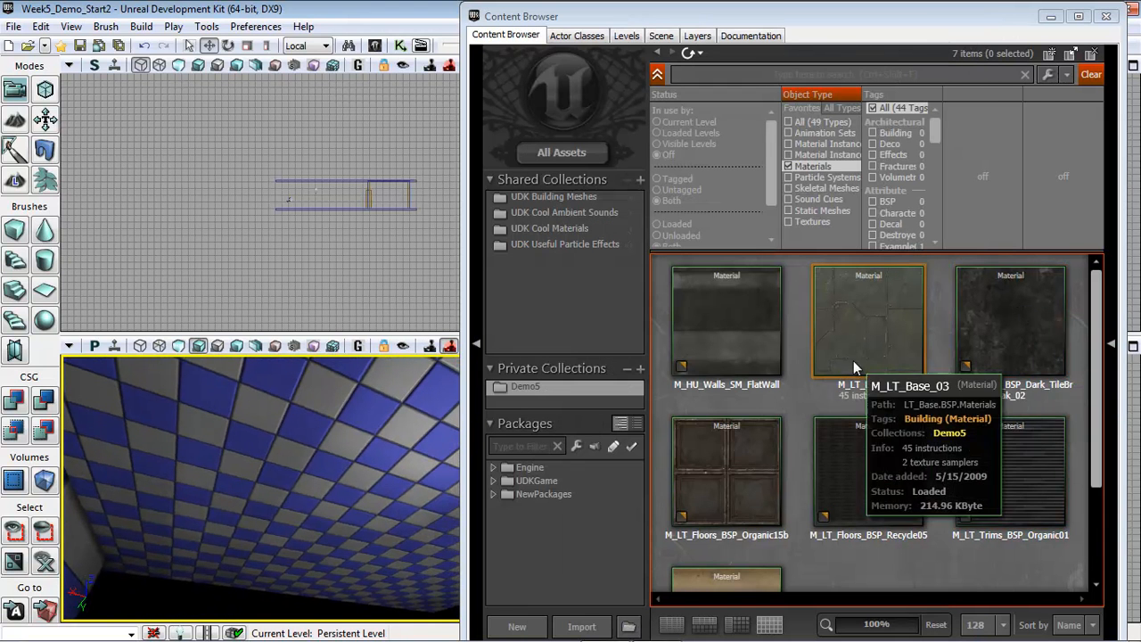
{"action": "left_click_drag", "start_coordinate": [1019, 318], "coordinate": [272, 438]}
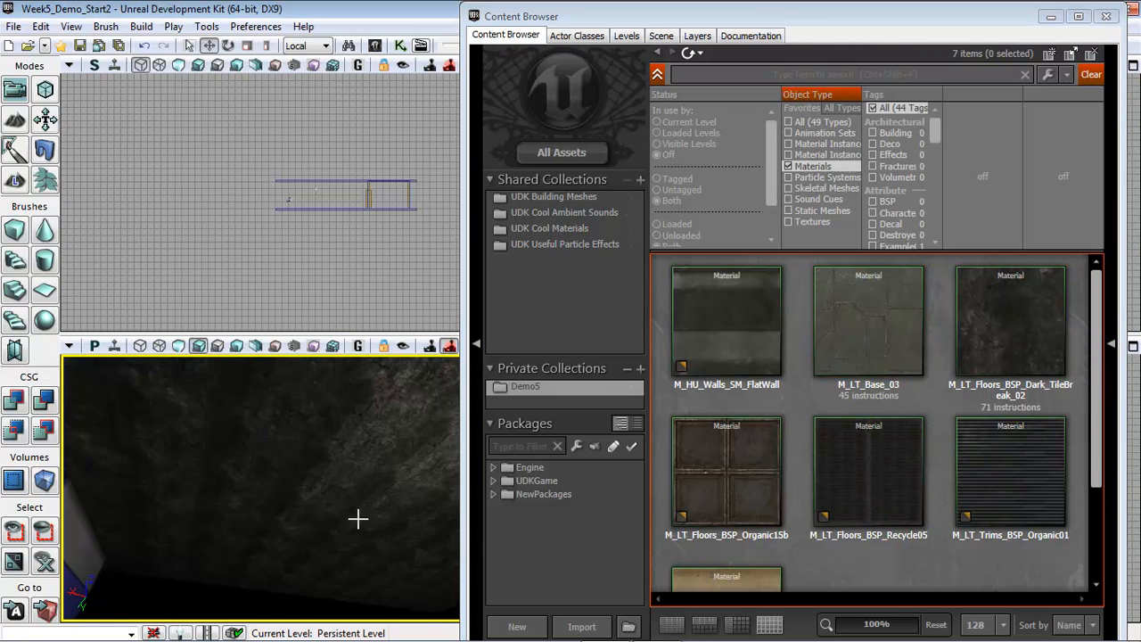
- Select the main room's ceiling and apply Planar alignment with the 0.5 UTile and VTile values in its surface properties
{"action": "left_click", "coordinate": [312, 473]}
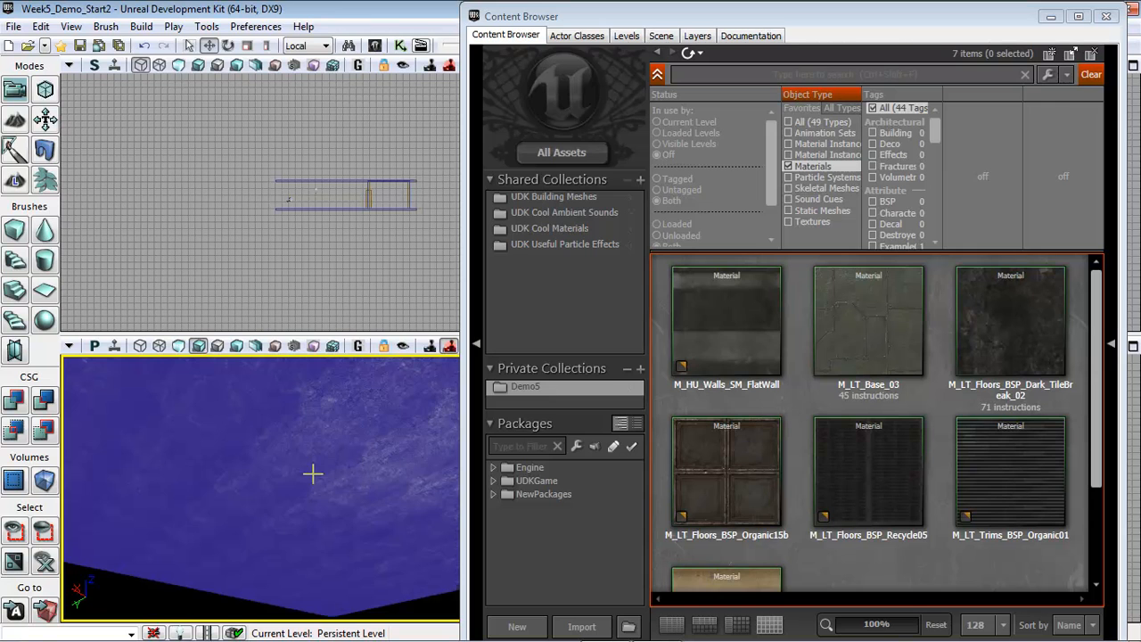
{"action": "key", "text": "F5"}
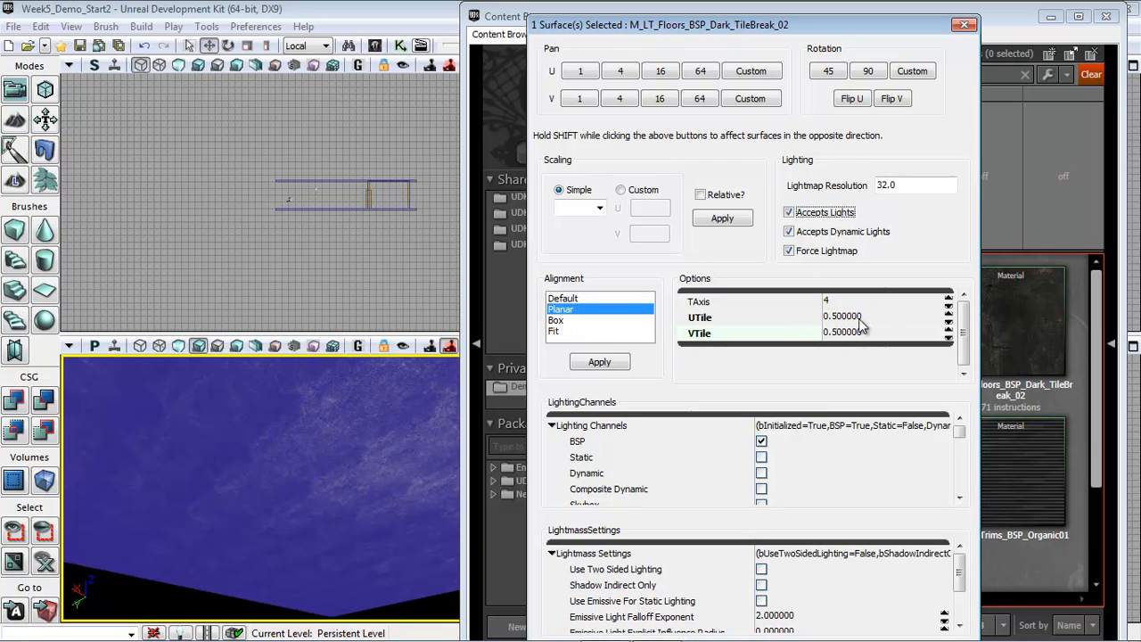
{"action": "left_click", "coordinate": [599, 361]}
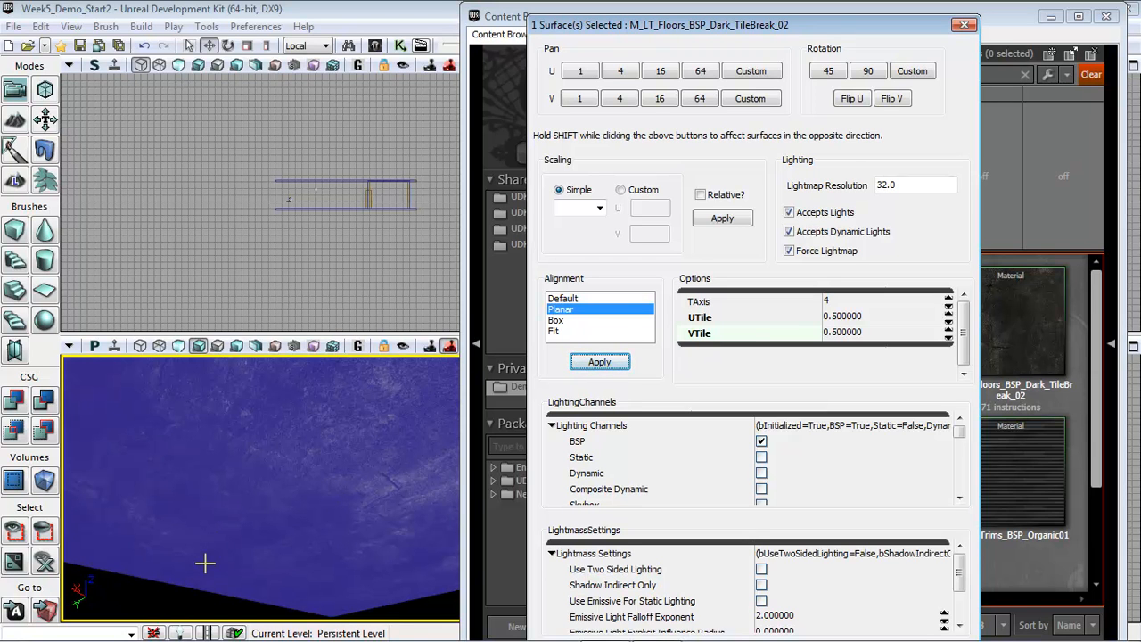
- Examine the textured ceiling, untextured wall and main floor, comparing their surface properties
{"action": "right_click_drag", "start_coordinate": [177, 584], "coordinate": [176, 581]}
{"action": "left_click", "coordinate": [163, 552]}
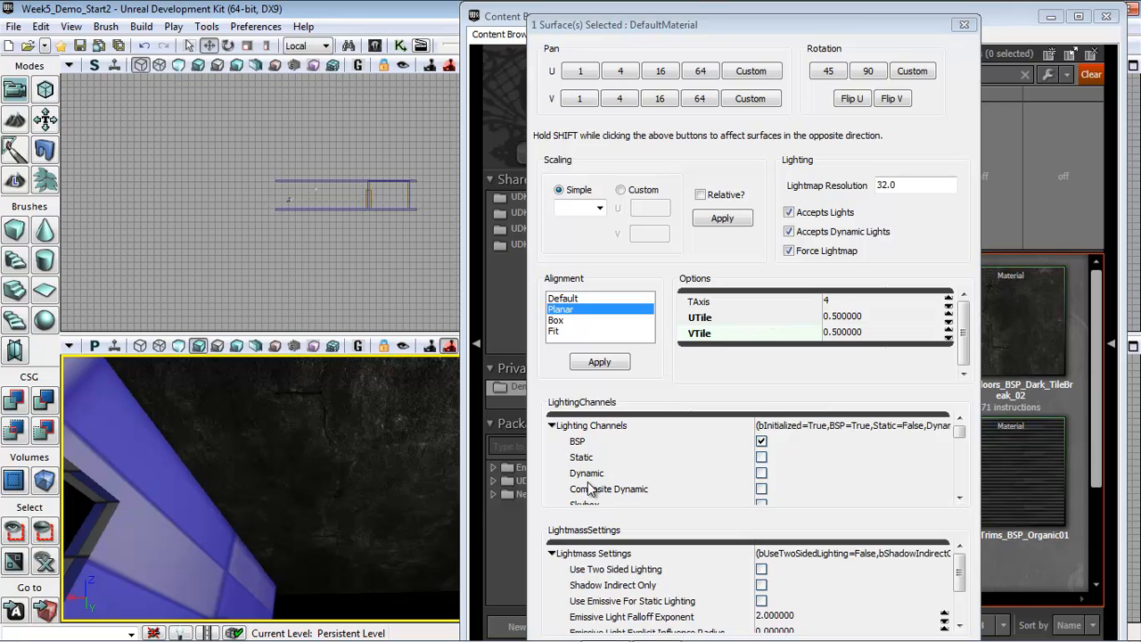
{"action": "right_click_drag", "start_coordinate": [426, 511], "coordinate": [403, 509]}
{"action": "left_click", "coordinate": [345, 487]}
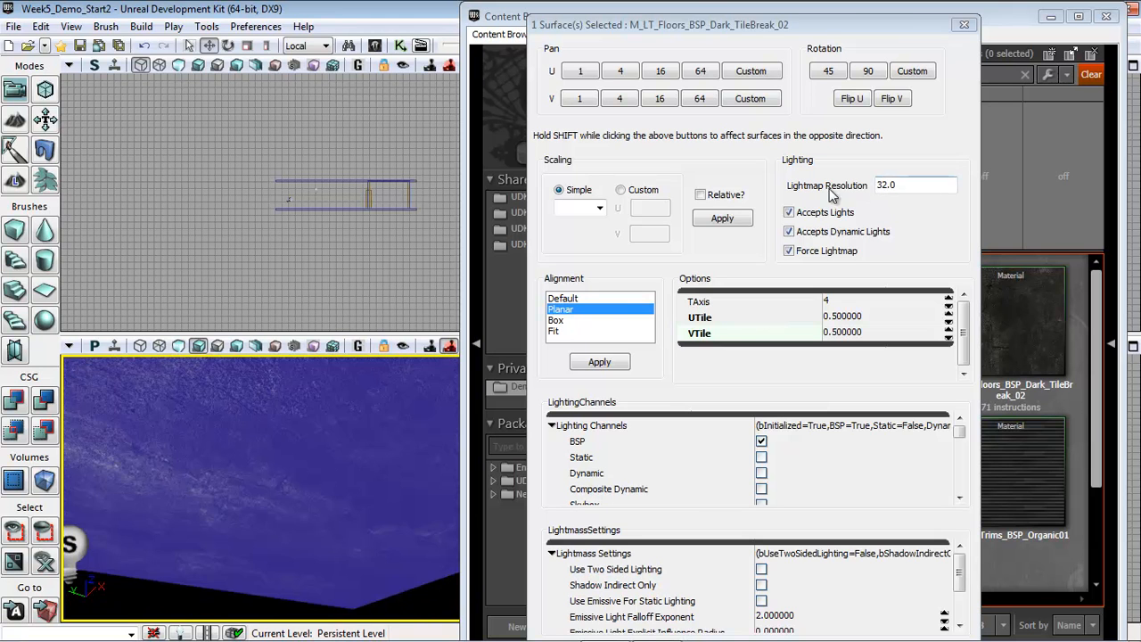
{"action": "mouse_move", "coordinate": [354, 509]}
{"action": "right_mouse_down"}
{"action": "mouse_move", "coordinate": [369, 601]}
{"action": "mouse_move", "coordinate": [364, 502]}
{"action": "right_mouse_up"}
{"action": "left_click", "coordinate": [341, 509]}
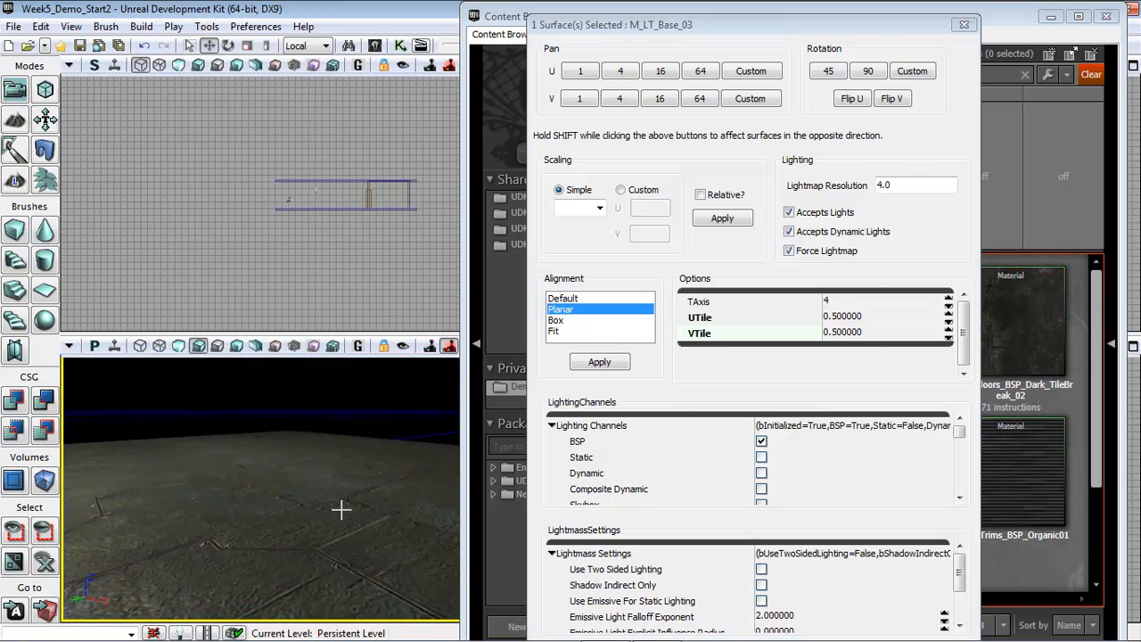
{"action": "left_click", "coordinate": [374, 416]}
{"action": "mouse_move", "coordinate": [317, 476]}
{"action": "right_mouse_down"}
{"action": "mouse_move", "coordinate": [383, 354]}
{"action": "mouse_move", "coordinate": [310, 481]}
{"action": "right_mouse_up"}
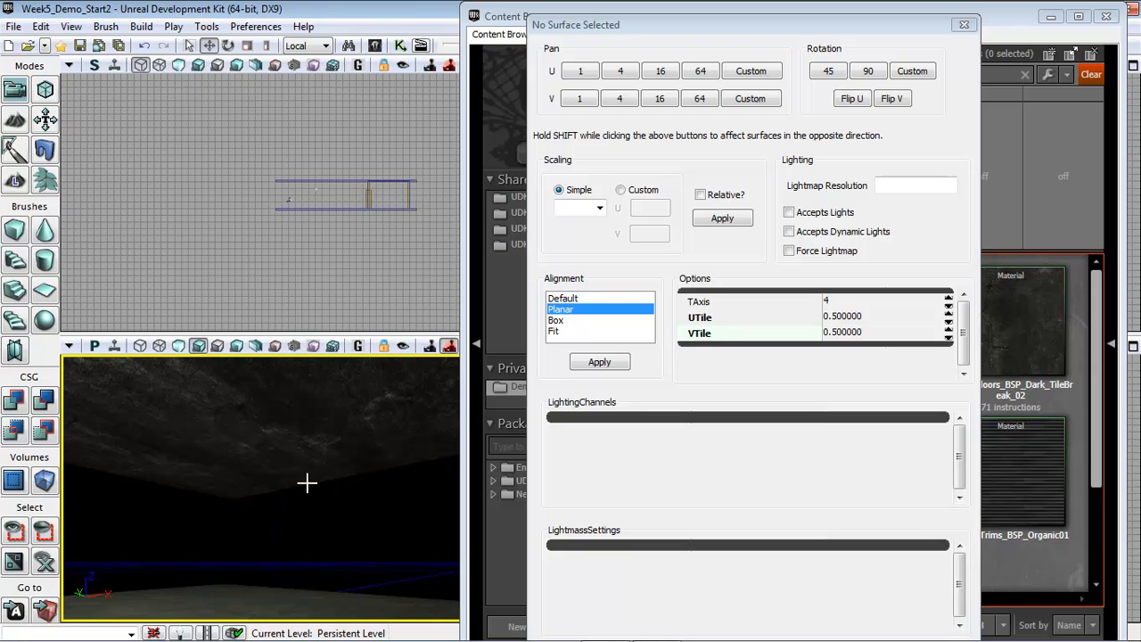
- Close the surface properties and show the inner room's untextured walls in Unlit mode in the perspective view
{"action": "left_click", "coordinate": [964, 24]}
{"action": "right_click_drag", "start_coordinate": [340, 572], "coordinate": [209, 401]}
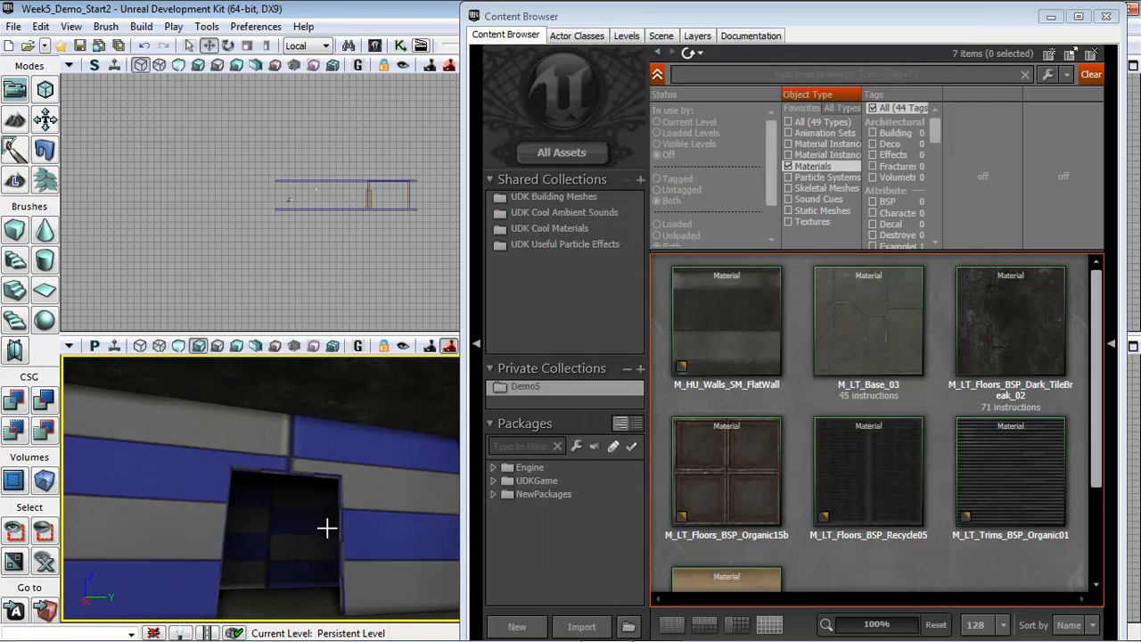
{"action": "left_click", "coordinate": [178, 346]}
{"action": "right_click_drag", "start_coordinate": [298, 572], "coordinate": [405, 526]}
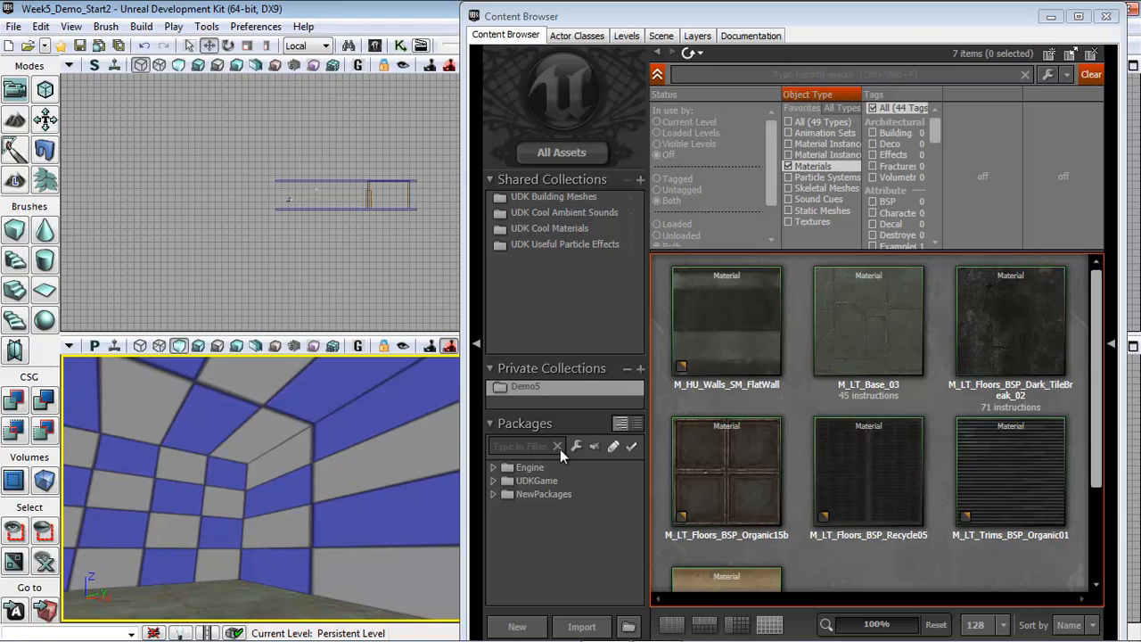
- Apply the M_Plaster_01 material to the four walls of the inner room
{"action": "scroll", "coordinate": [1102, 442], "scroll_direction": "down", "scroll_amount": 2}
{"action": "left_click_drag", "start_coordinate": [725, 477], "coordinate": [196, 533]}
{"action": "left_click_drag", "start_coordinate": [742, 499], "coordinate": [362, 529]}
{"action": "right_click_drag", "start_coordinate": [359, 545], "coordinate": [410, 537]}
{"action": "left_click_drag", "start_coordinate": [723, 504], "coordinate": [298, 522]}
{"action": "right_click_drag", "start_coordinate": [298, 522], "coordinate": [390, 524]}
{"action": "left_click_drag", "start_coordinate": [721, 467], "coordinate": [224, 543]}
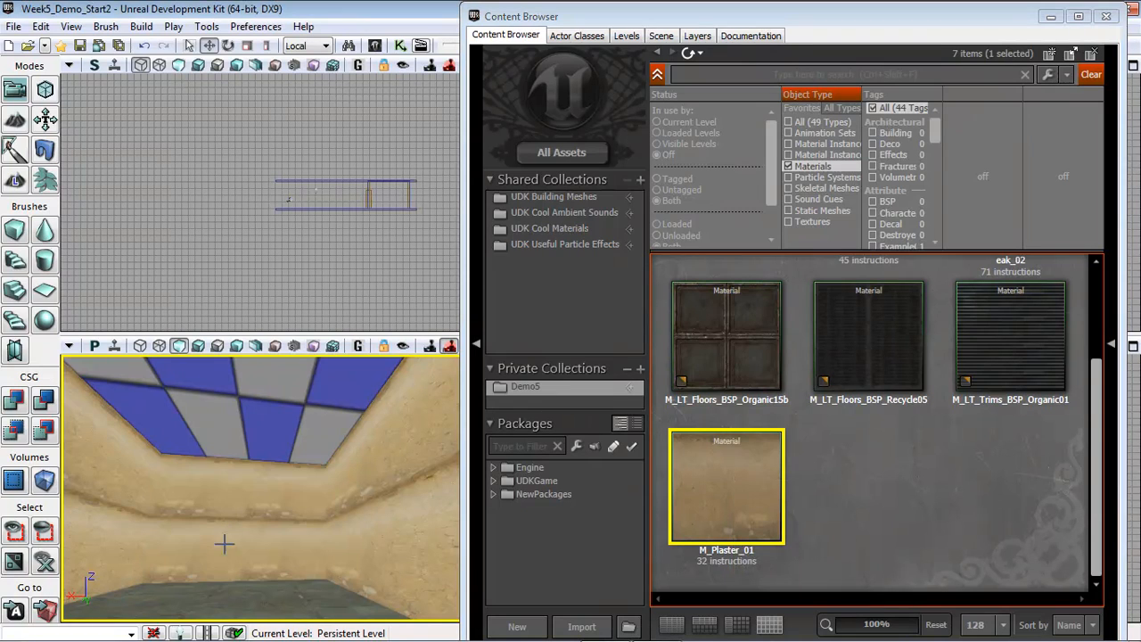
- Select all four plaster walls of the inner room together
{"action": "left_click", "coordinate": [209, 526]}
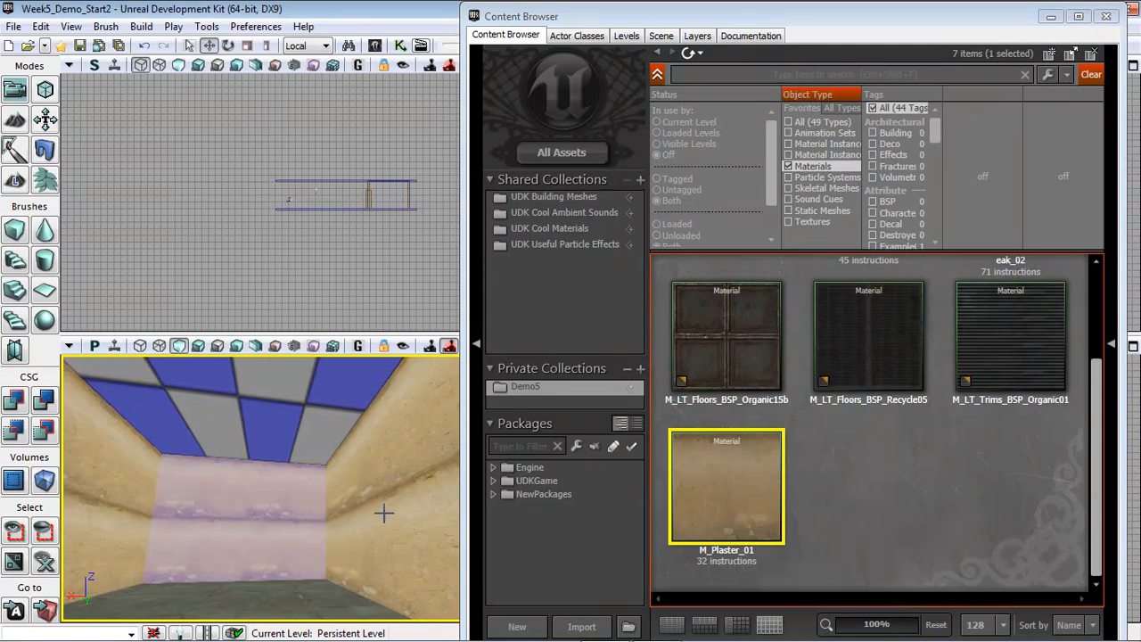
{"action": "left_click", "coordinate": [409, 525], "text": "ctrl"}
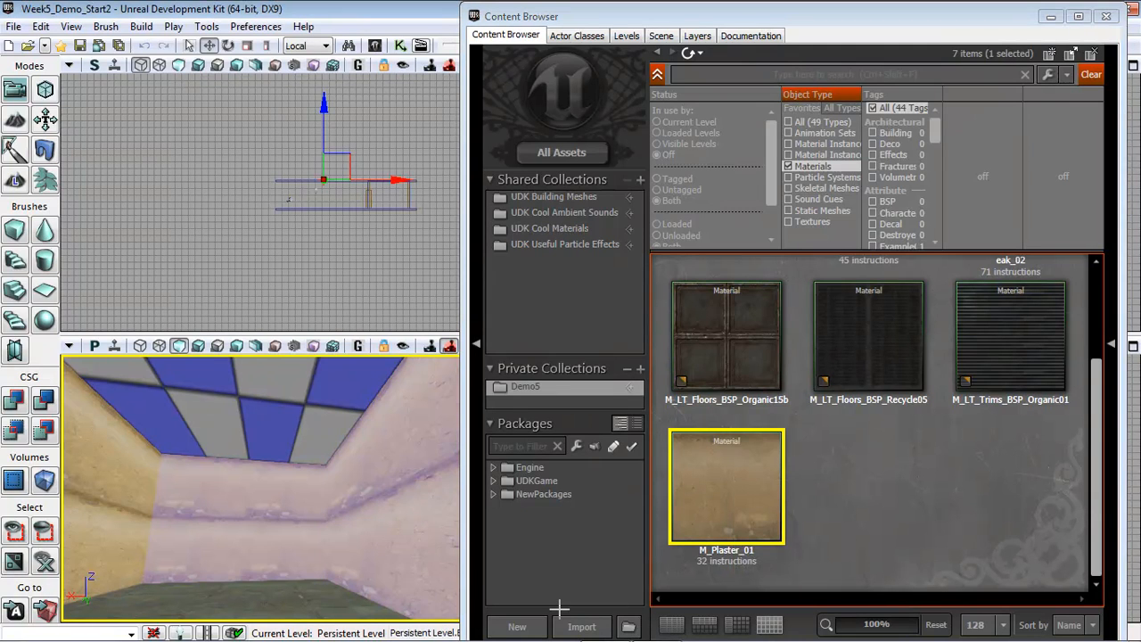
{"action": "right_click_drag", "start_coordinate": [251, 590], "coordinate": [236, 584]}
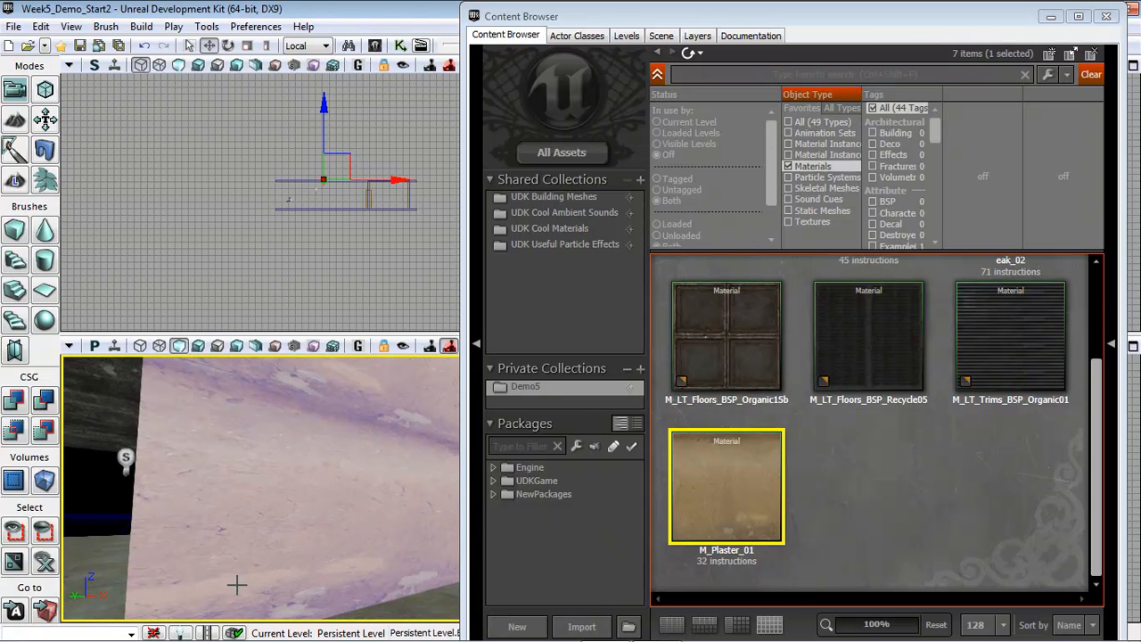
{"action": "right_click_drag", "start_coordinate": [421, 564], "coordinate": [593, 567]}
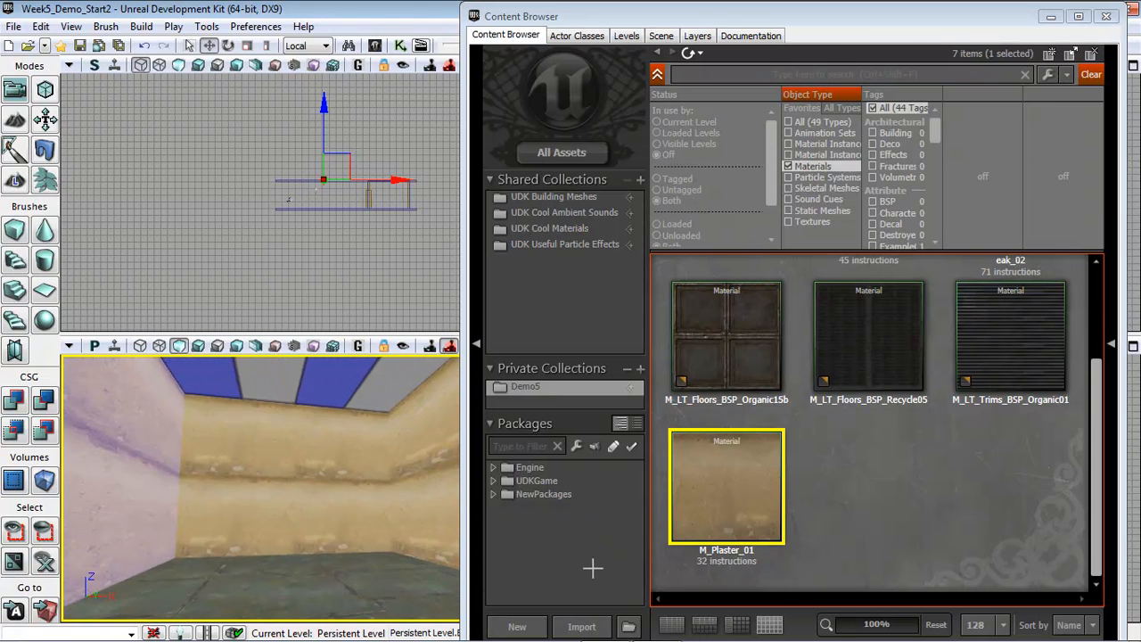
{"action": "left_click", "coordinate": [319, 489], "text": "ctrl"}
{"action": "right_click_drag", "start_coordinate": [335, 579], "coordinate": [594, 587]}
{"action": "left_click", "coordinate": [296, 459], "text": "ctrl"}
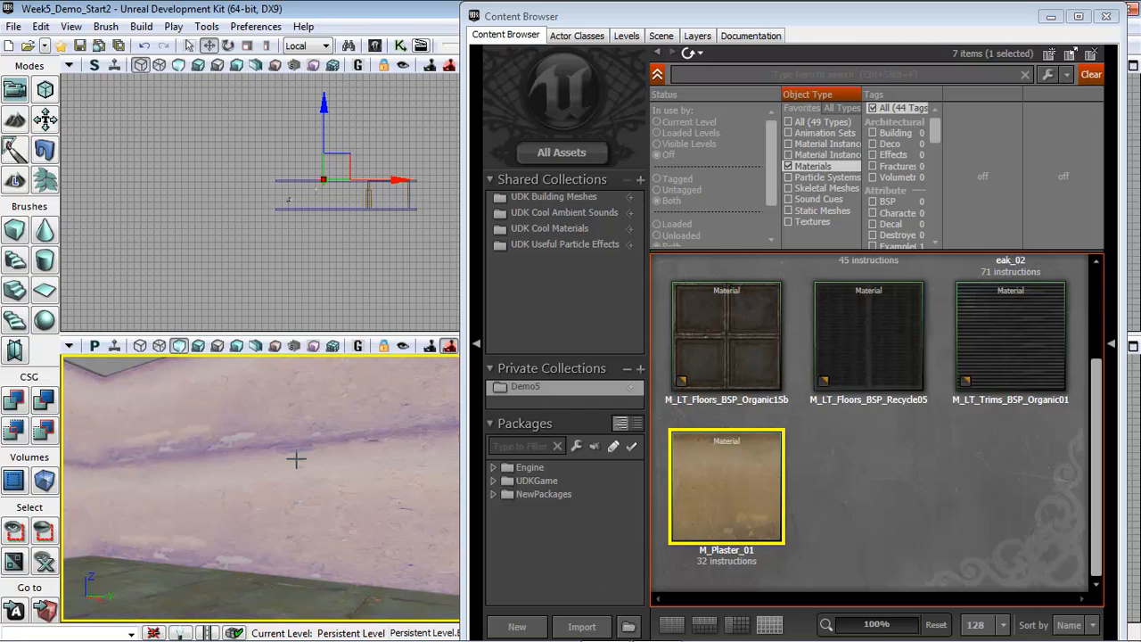
- Open the surface properties of the four selected plaster walls and apply Planar alignment to them
{"action": "mouse_move", "coordinate": [183, 536]}
{"action": "right_mouse_down"}
{"action": "mouse_move", "coordinate": [591, 541]}
{"action": "mouse_move", "coordinate": [363, 565]}
{"action": "mouse_move", "coordinate": [97, 555]}
{"action": "mouse_move", "coordinate": [178, 545]}
{"action": "right_mouse_up"}
{"action": "key", "text": "F4"}
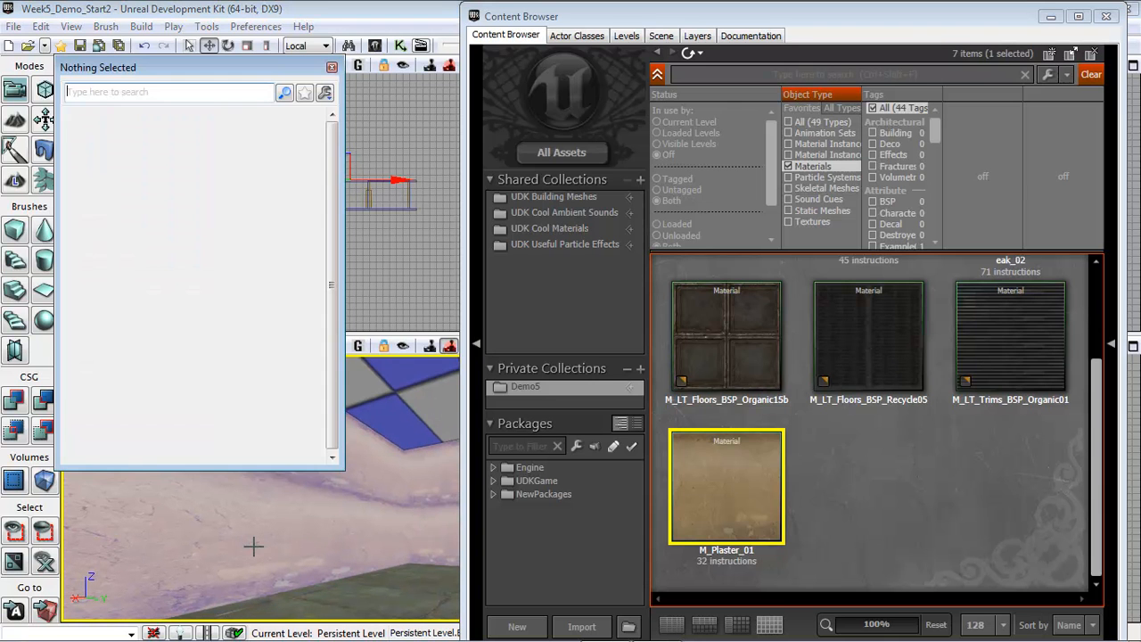
{"action": "left_click", "coordinate": [332, 66]}
{"action": "key", "text": "F5"}
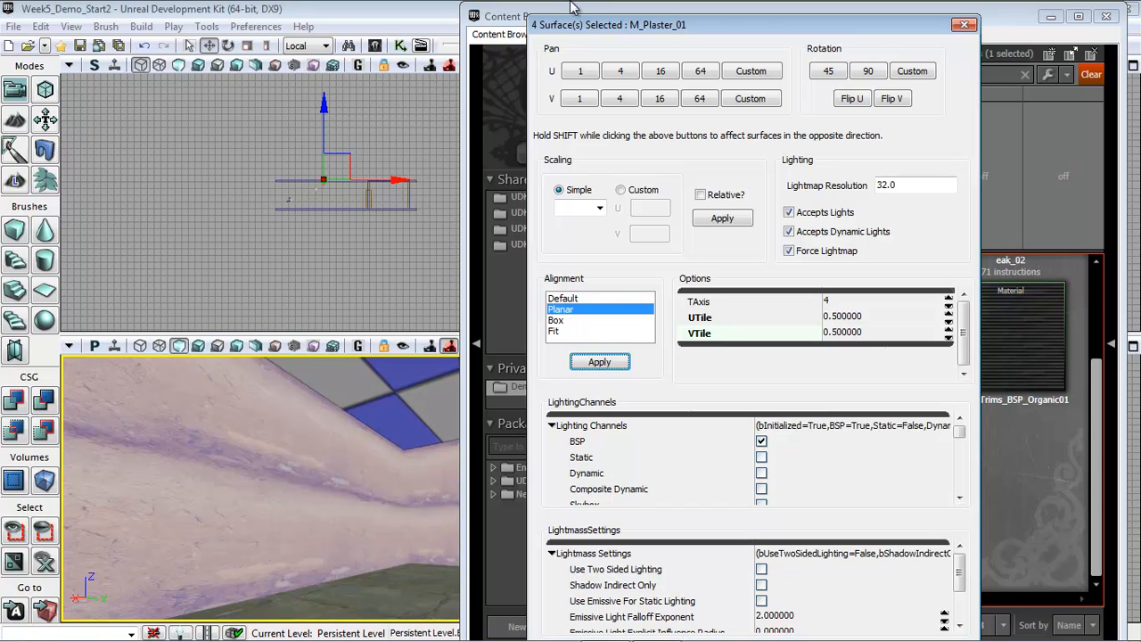
{"action": "left_click", "coordinate": [599, 362]}
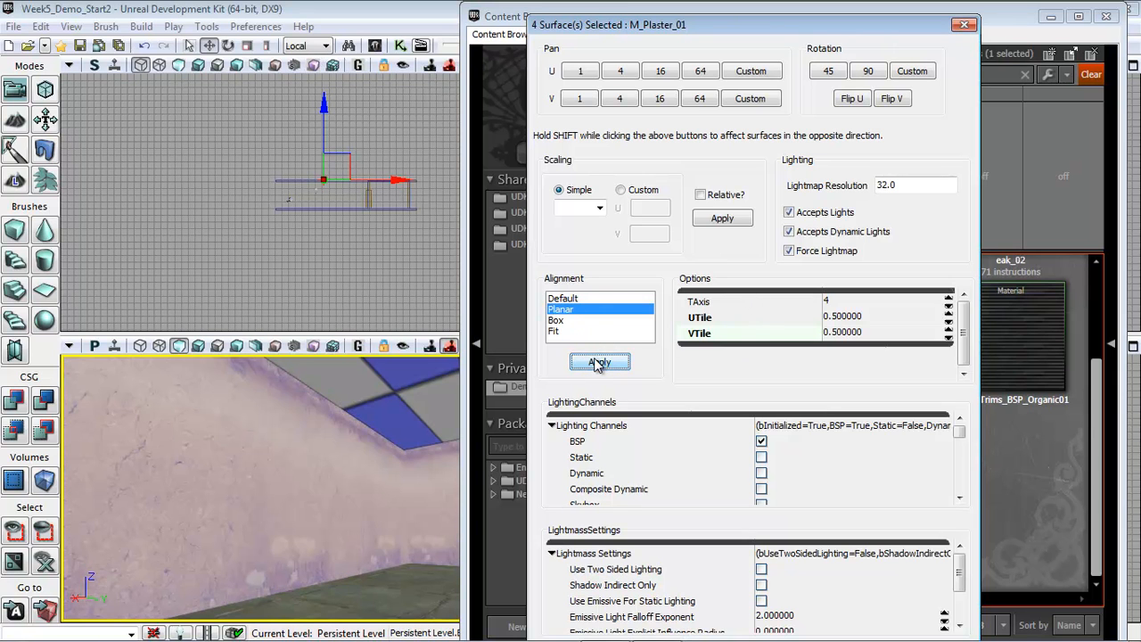
- Try UTile and VTile values of 1 for the planar alignment of the selected plaster walls
{"action": "left_click", "coordinate": [868, 318]}
{"action": "type", "text": "1"}
{"action": "left_click", "coordinate": [870, 333]}
{"action": "type", "text": "1"}
{"action": "key", "text": "Return"}
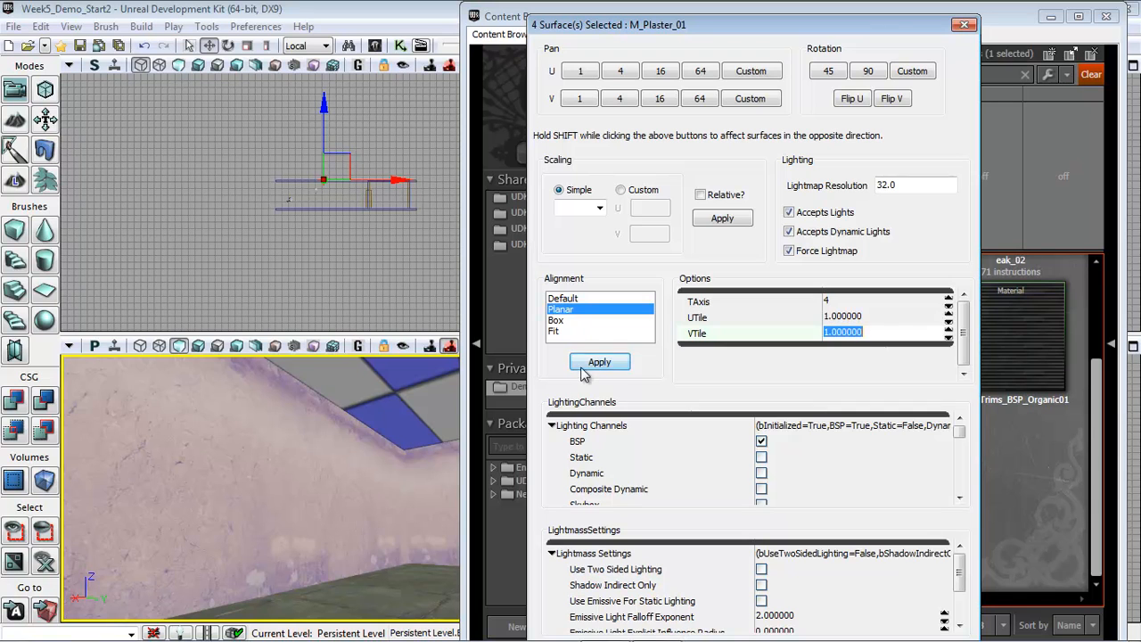
{"action": "left_click", "coordinate": [614, 365]}
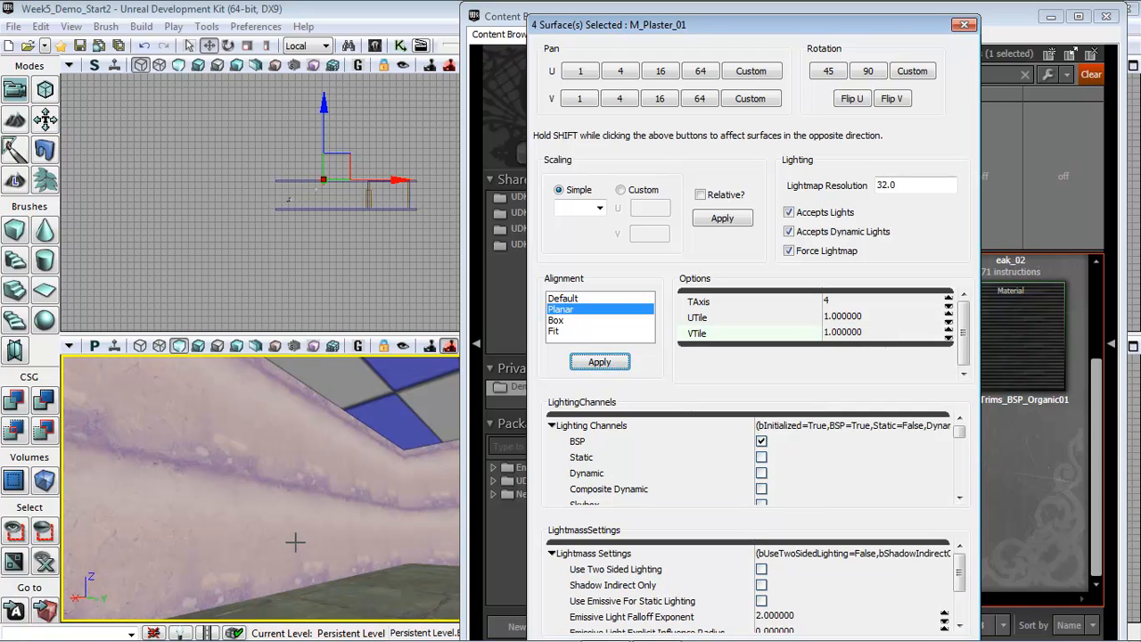
- Set UTile and VTile to 0.5 and apply the planar alignment to the four plaster walls
{"action": "left_click", "coordinate": [862, 318]}
{"action": "type", "text": ".5"}
{"action": "key", "text": "Tab"}
{"action": "type", "text": ".5"}
{"action": "key", "text": "Return"}
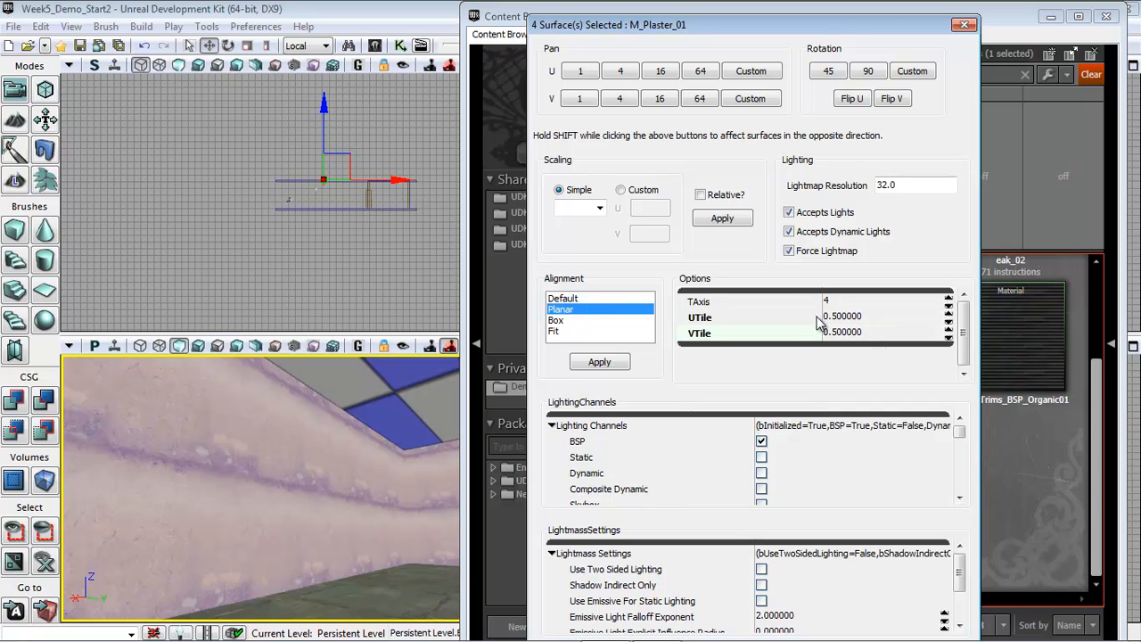
{"action": "left_click", "coordinate": [614, 363]}
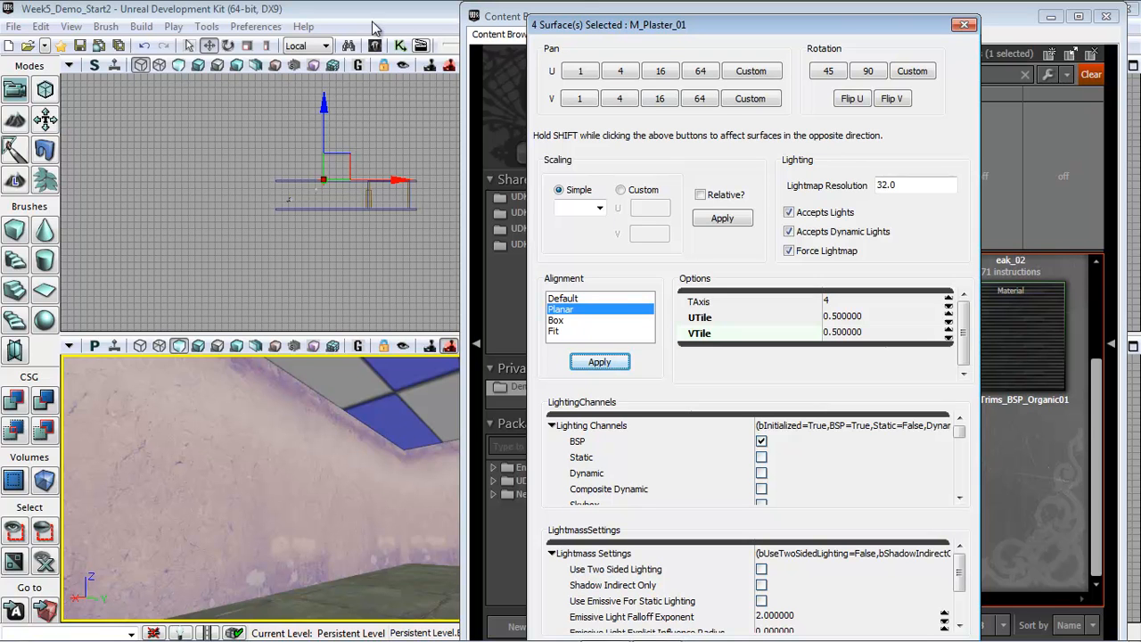
- Pan the plaster texture on the selected walls along U, repeatedly in increments of 1
{"action": "left_click", "coordinate": [578, 74]}
{"action": "left_click", "coordinate": [581, 74]}
{"action": "left_click", "coordinate": [584, 75]}
{"action": "left_click", "coordinate": [584, 75]}
{"action": "left_click", "coordinate": [584, 75]}
{"action": "left_click", "coordinate": [584, 75]}
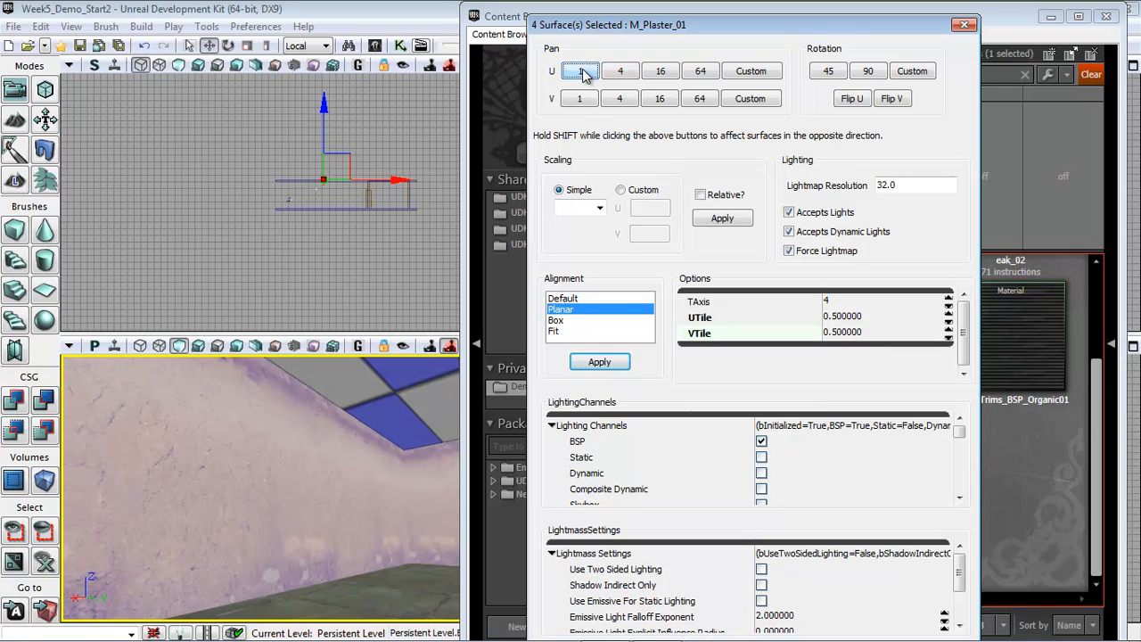
- Pan the plaster texture on the selected walls along V, repeatedly in increments of 1
{"action": "left_click", "coordinate": [578, 100]}
{"action": "left_click", "coordinate": [577, 102]}
{"action": "left_click", "coordinate": [577, 102]}
{"action": "left_click", "coordinate": [576, 100]}
{"action": "left_click", "coordinate": [575, 101]}
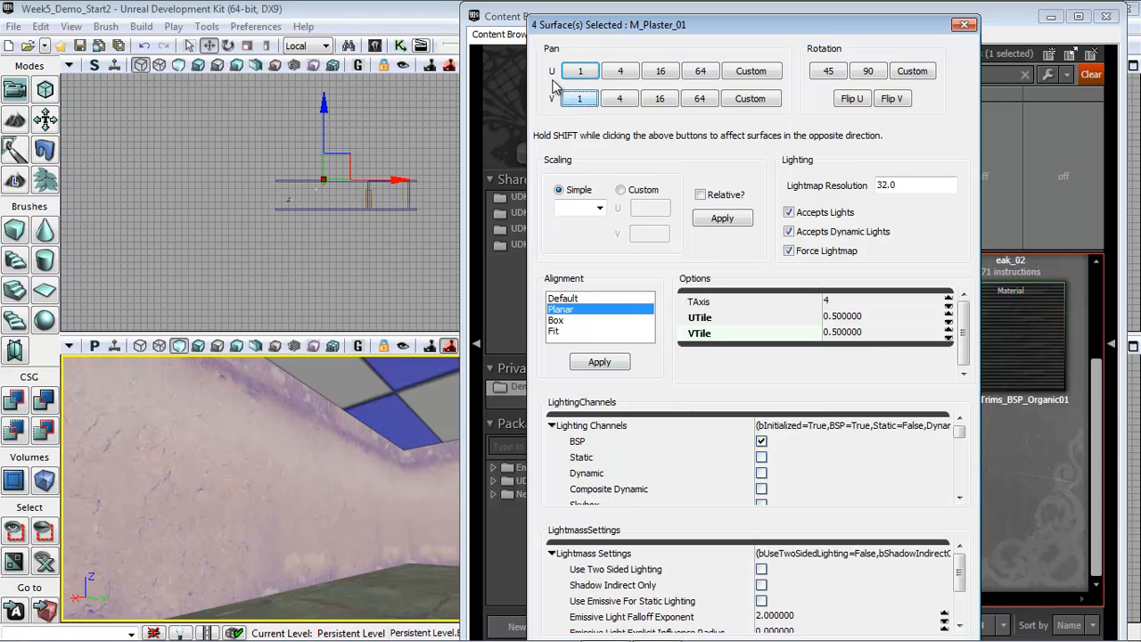
{"action": "left_click", "coordinate": [576, 101]}
{"action": "left_click", "coordinate": [577, 101]}
{"action": "left_click", "coordinate": [577, 102]}
{"action": "left_click", "coordinate": [578, 101]}
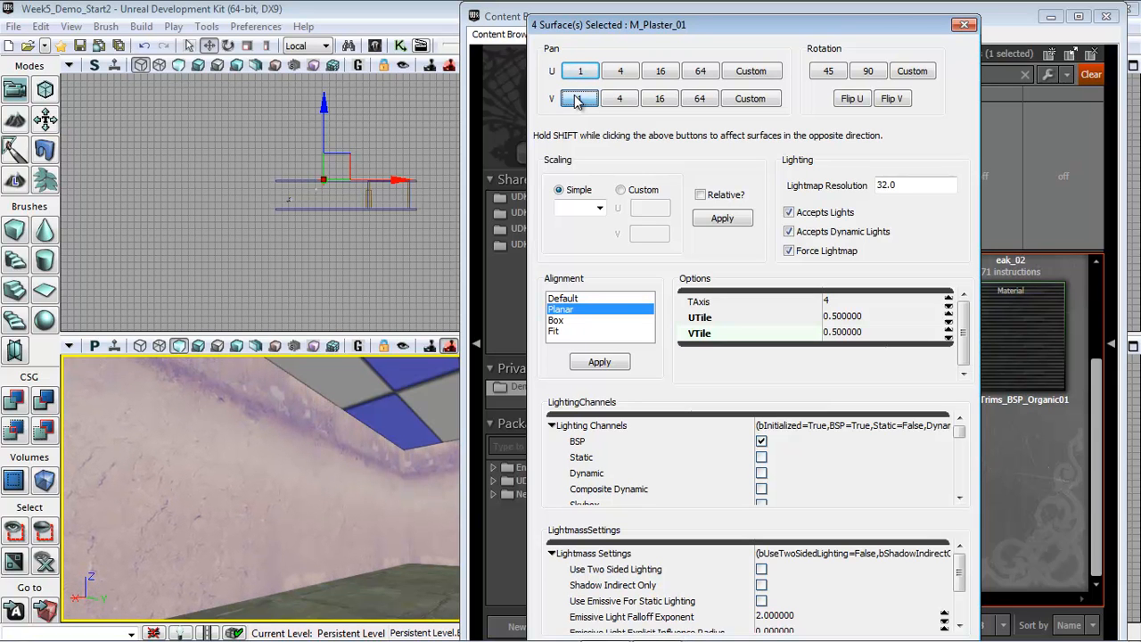
- Pan the plaster texture on the four selected walls along V, repeatedly in increments of 4
{"action": "left_click", "coordinate": [621, 101]}
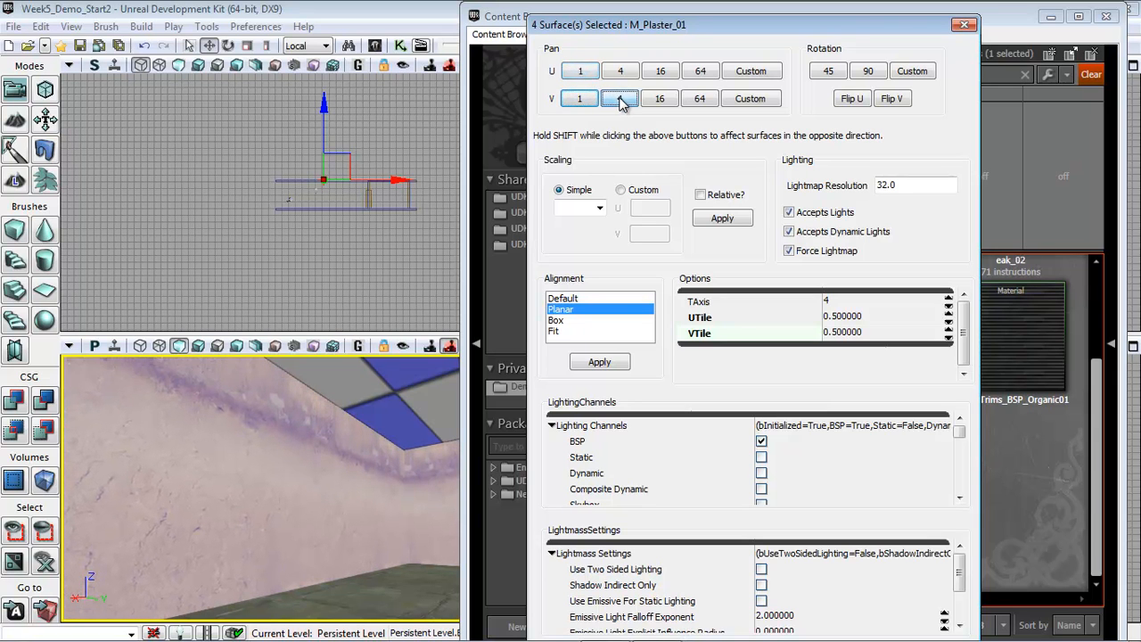
{"action": "left_click", "coordinate": [622, 103]}
{"action": "left_click", "coordinate": [622, 103]}
{"action": "left_click", "coordinate": [622, 102]}
{"action": "left_click", "coordinate": [622, 103]}
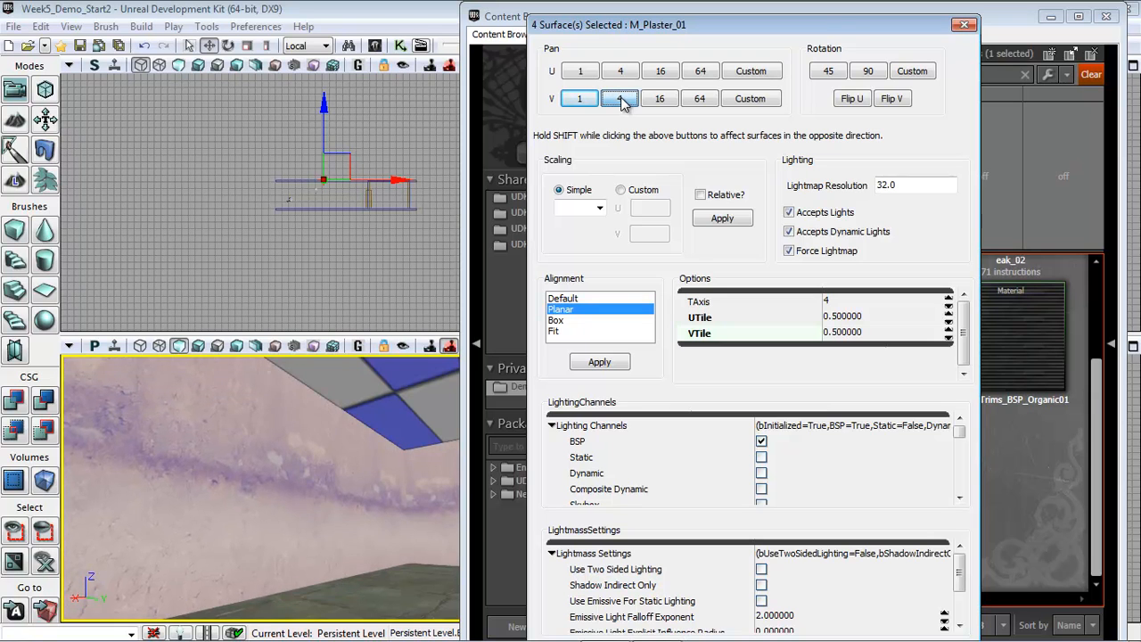
{"action": "left_click", "coordinate": [621, 103]}
{"action": "left_click", "coordinate": [621, 102]}
{"action": "left_click", "coordinate": [622, 103]}
{"action": "left_click", "coordinate": [622, 102]}
{"action": "left_click", "coordinate": [621, 102]}
{"action": "left_click", "coordinate": [621, 102]}
{"action": "left_click", "coordinate": [621, 103]}
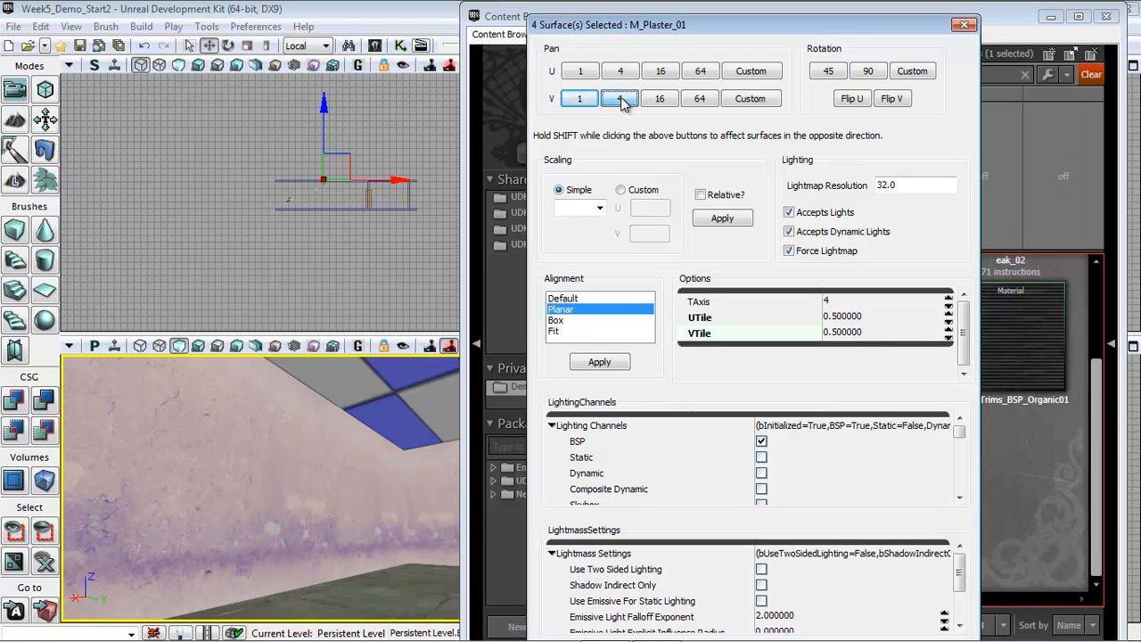
{"action": "left_click", "coordinate": [622, 102]}
- Fine-tune the plaster's V position in increments of 1 until the purple stain runs along the floor, check the room, and close the surface properties
{"action": "left_click", "coordinate": [581, 99]}
{"action": "left_click", "coordinate": [582, 98]}
{"action": "left_click", "coordinate": [581, 99]}
{"action": "left_click", "coordinate": [581, 99]}
{"action": "left_click", "coordinate": [581, 99]}
{"action": "left_click", "coordinate": [581, 99]}
{"action": "left_click", "coordinate": [582, 99]}
{"action": "left_click", "coordinate": [581, 99]}
{"action": "left_click", "coordinate": [582, 99]}
{"action": "left_click", "coordinate": [581, 98]}
{"action": "left_click", "coordinate": [581, 99]}
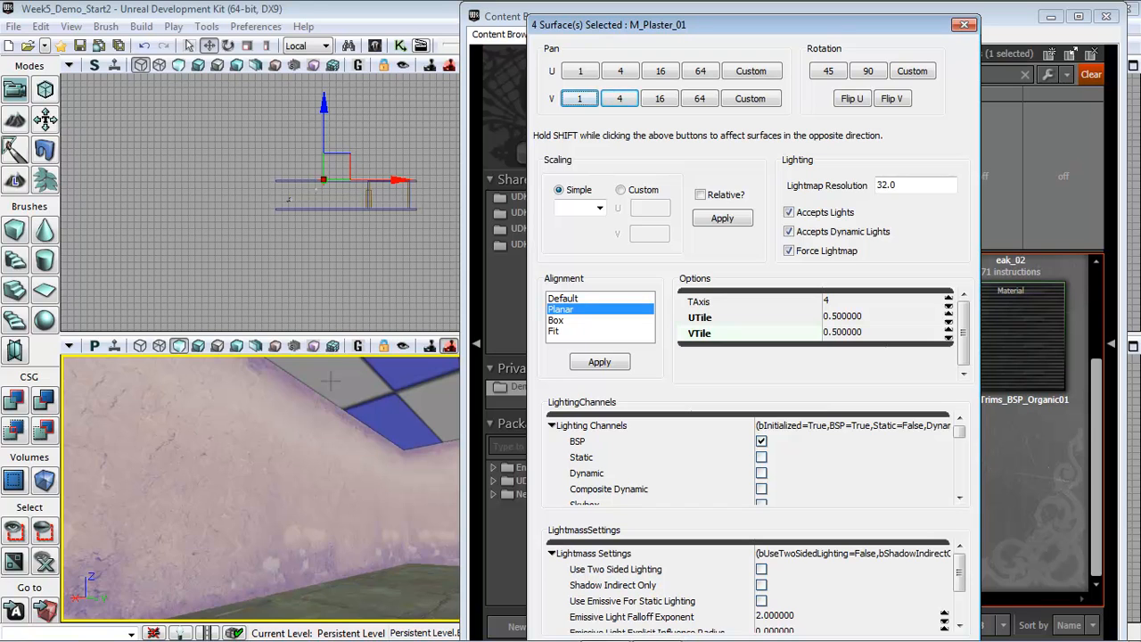
{"action": "left_click_drag", "start_coordinate": [389, 577], "coordinate": [557, 590]}
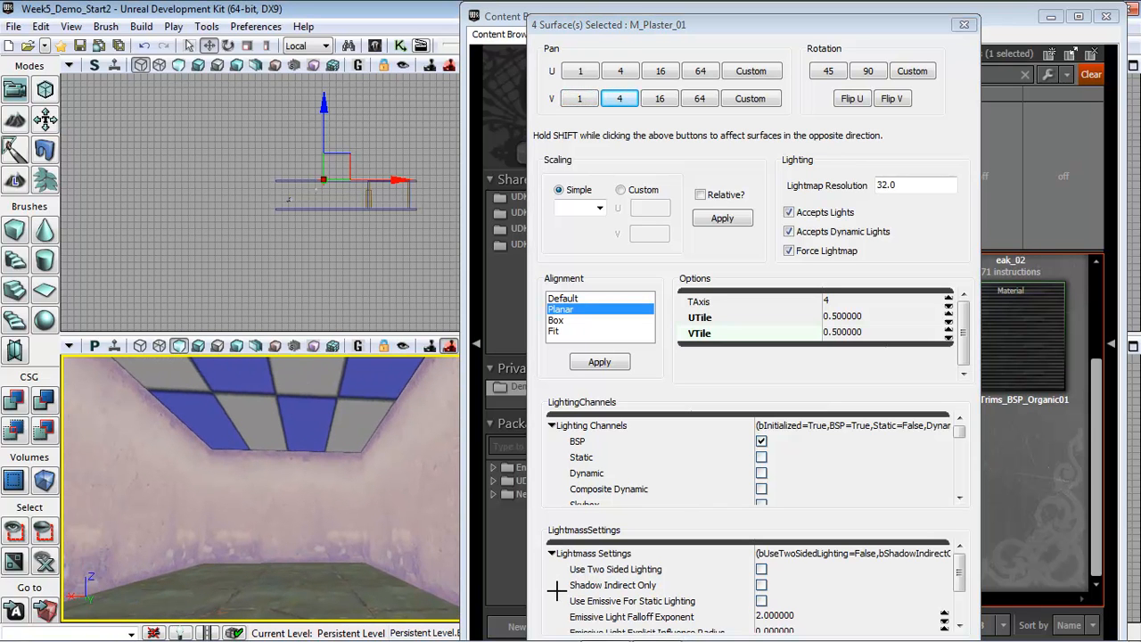
{"action": "right_click_drag", "start_coordinate": [294, 580], "coordinate": [321, 622]}
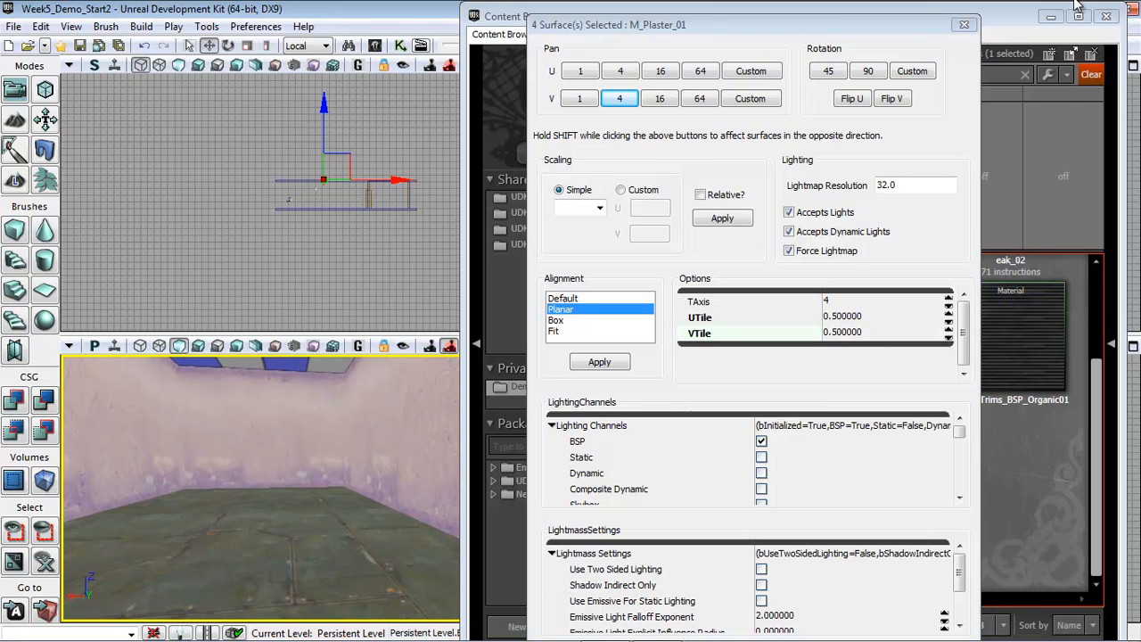
{"action": "left_click", "coordinate": [963, 24]}
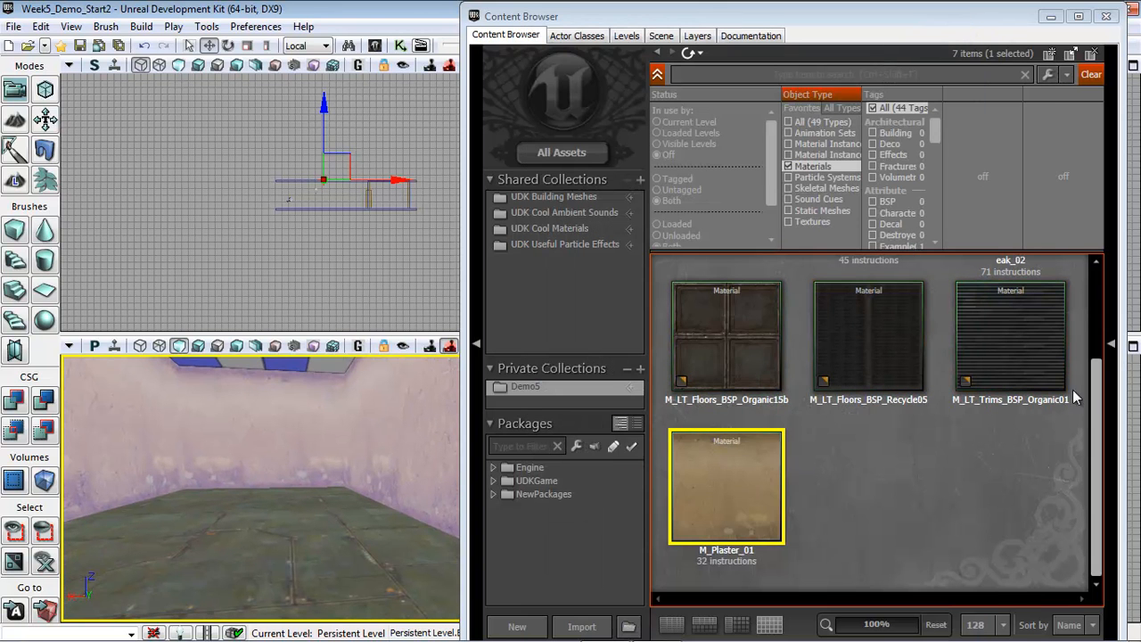
- Apply the M_LT_Floors_BSP_Recycle05 material to the floor of the room with the tan plaster walls
{"action": "left_click_drag", "start_coordinate": [1097, 404], "coordinate": [1075, 295]}
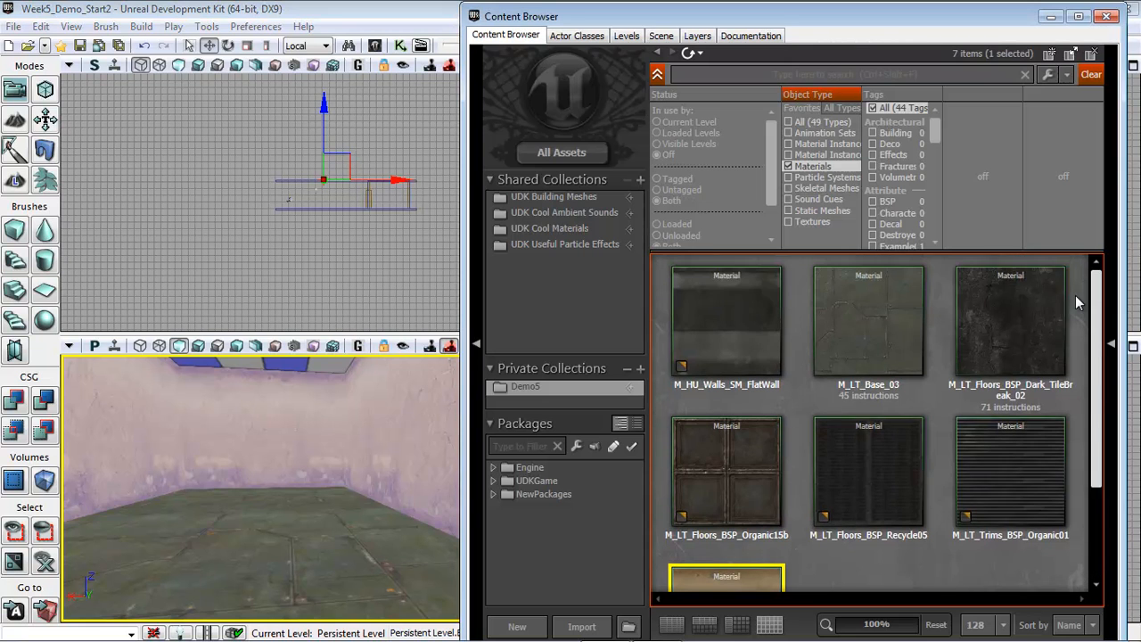
{"action": "left_click_drag", "start_coordinate": [880, 448], "coordinate": [311, 545]}
{"action": "mouse_move", "coordinate": [337, 527]}
{"action": "right_mouse_down"}
{"action": "mouse_move", "coordinate": [267, 530]}
{"action": "mouse_move", "coordinate": [286, 460]}
{"action": "mouse_move", "coordinate": [367, 624]}
{"action": "mouse_move", "coordinate": [347, 544]}
{"action": "right_mouse_up"}
- Open the surface properties of the grated floor and apply the Fit alignment to it
{"action": "left_click", "coordinate": [319, 483]}
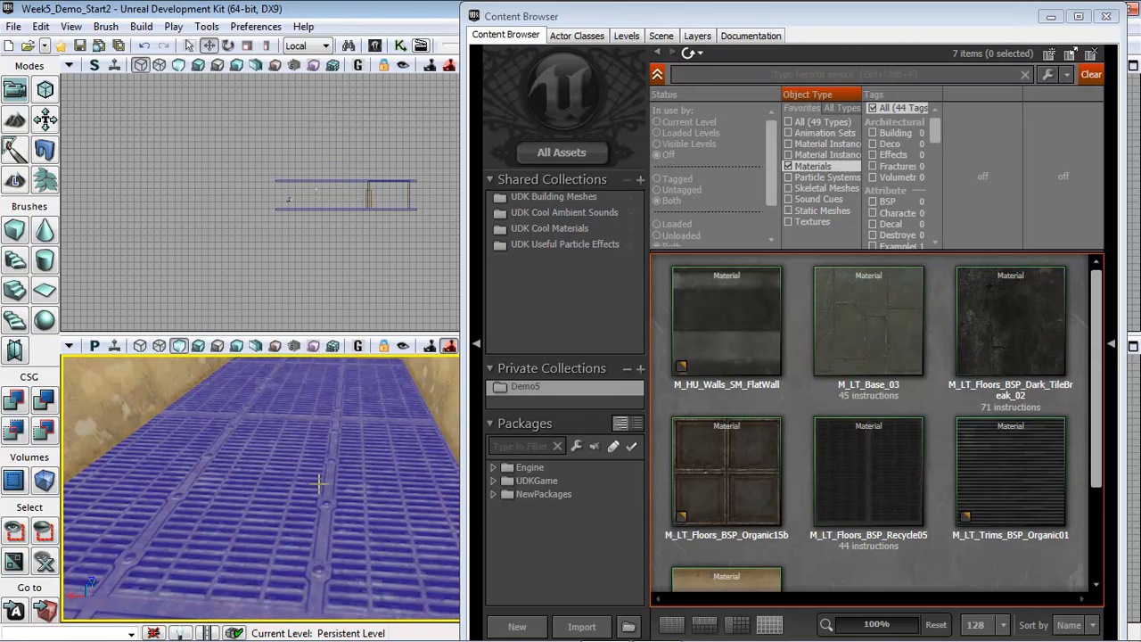
{"action": "key", "text": "F4"}
{"action": "left_click", "coordinate": [330, 70]}
{"action": "key", "text": "F5"}
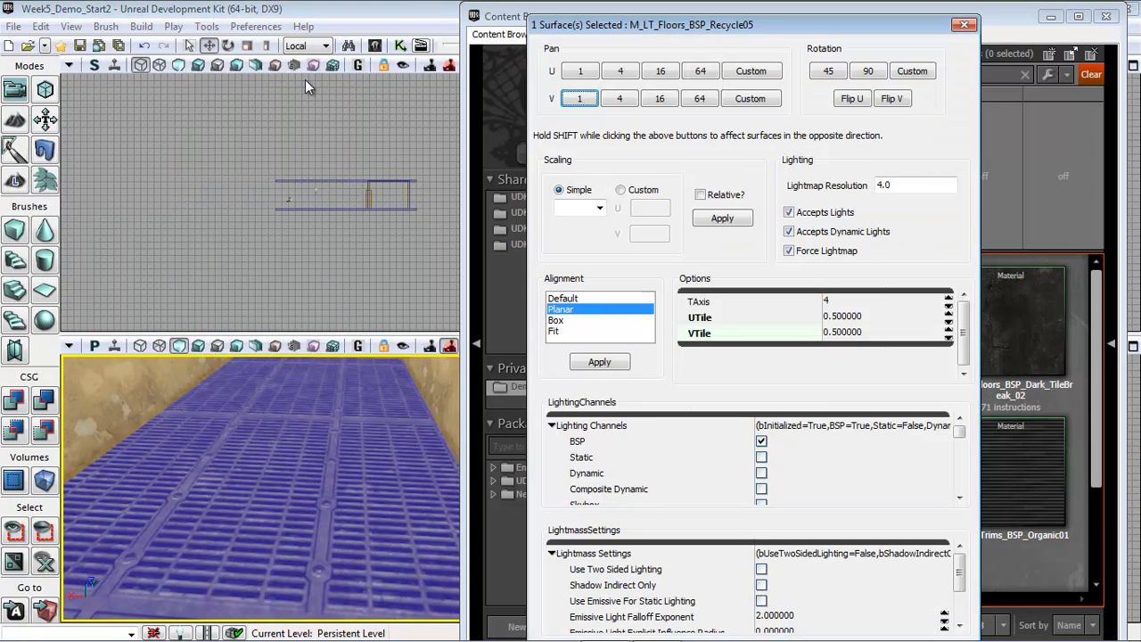
{"action": "left_click", "coordinate": [554, 331]}
{"action": "left_click", "coordinate": [599, 361]}
{"action": "right_click_drag", "start_coordinate": [350, 498], "coordinate": [259, 519]}
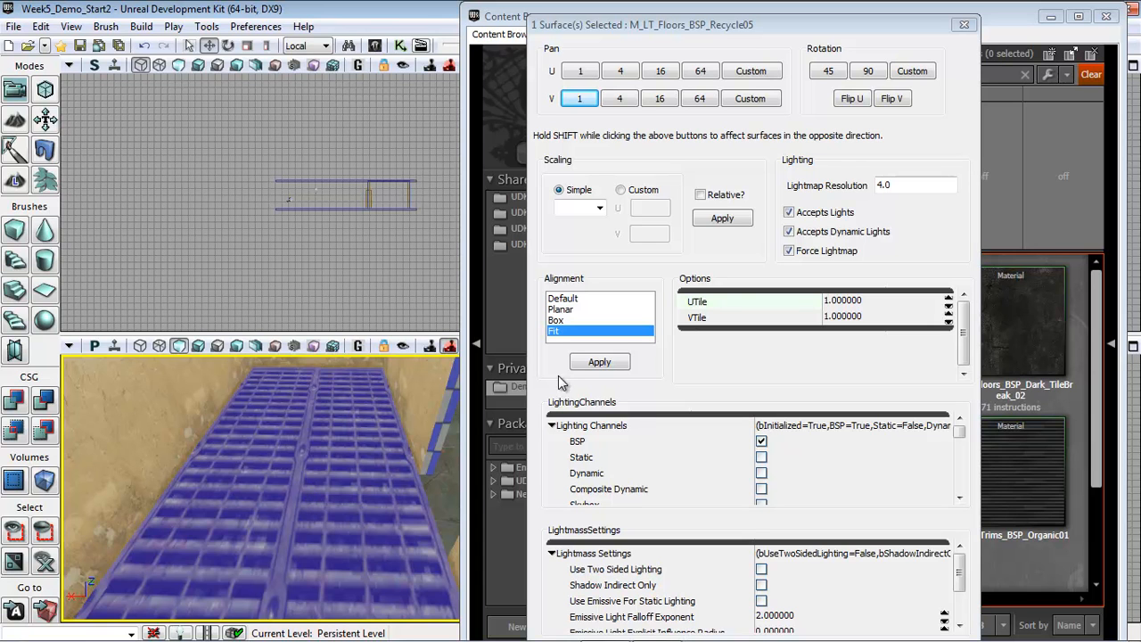
- Set the floor's Fit alignment to UTile 4 and VTile 20 and apply it
{"action": "left_click", "coordinate": [859, 301]}
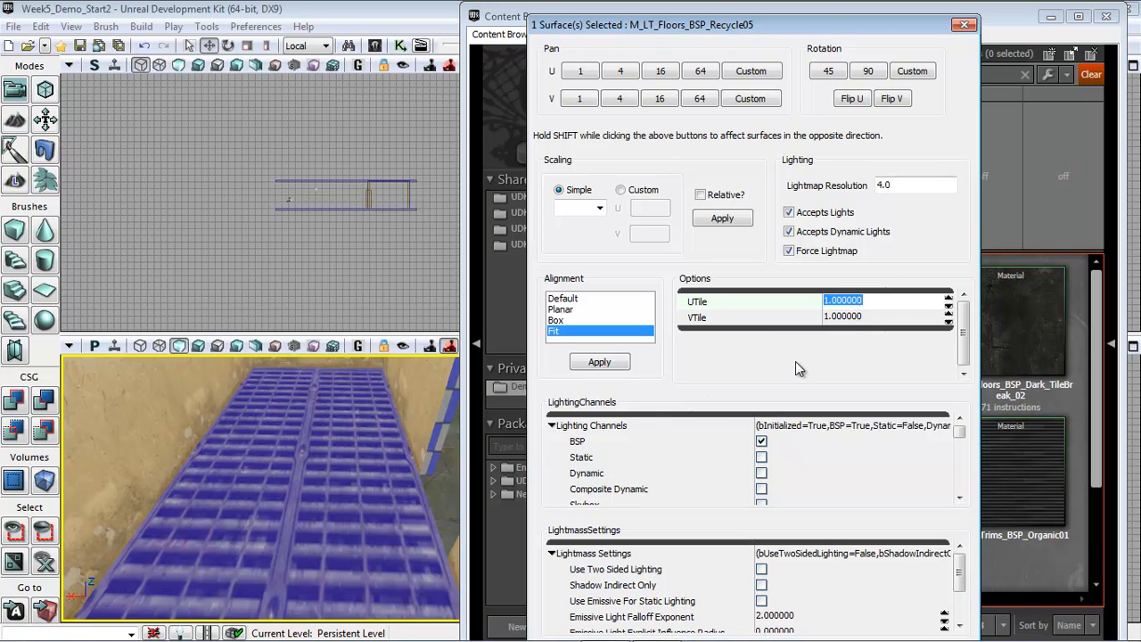
{"action": "type", "text": "4"}
{"action": "left_click", "coordinate": [853, 319]}
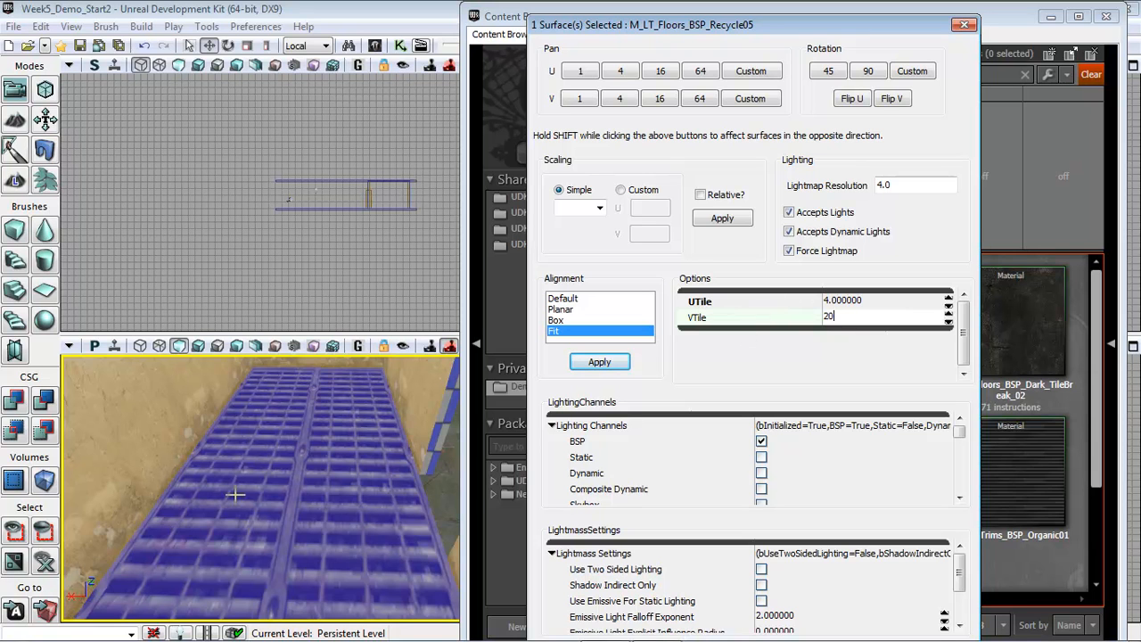
{"action": "type", "text": "20"}
{"action": "key", "text": "Return"}
{"action": "left_click", "coordinate": [614, 366]}
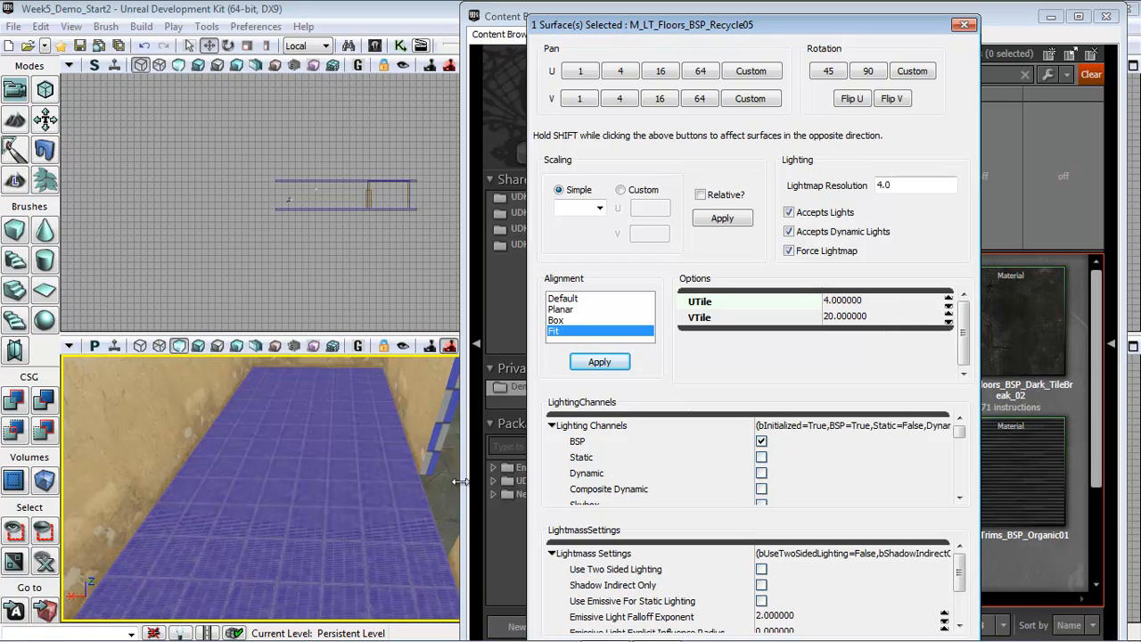
- Raise the floor's VTile to 25 and reapply the Fit alignment
{"action": "left_click", "coordinate": [864, 314]}
{"action": "type", "text": "25"}
{"action": "left_click", "coordinate": [863, 302]}
{"action": "left_click", "coordinate": [593, 368]}
- Apply the M_LT_Floors_BSP_Organic15b material to the ceiling of the same room
{"action": "right_click_drag", "start_coordinate": [399, 529], "coordinate": [593, 511]}
{"action": "right_click_drag", "start_coordinate": [603, 465], "coordinate": [303, 412]}
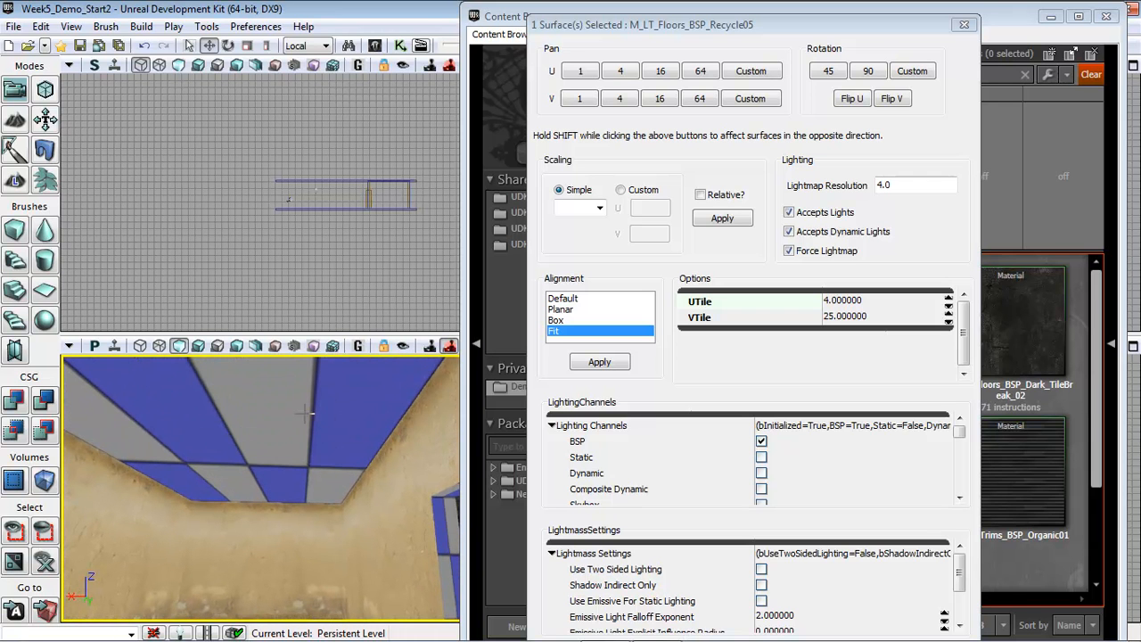
{"action": "left_click", "coordinate": [1003, 18]}
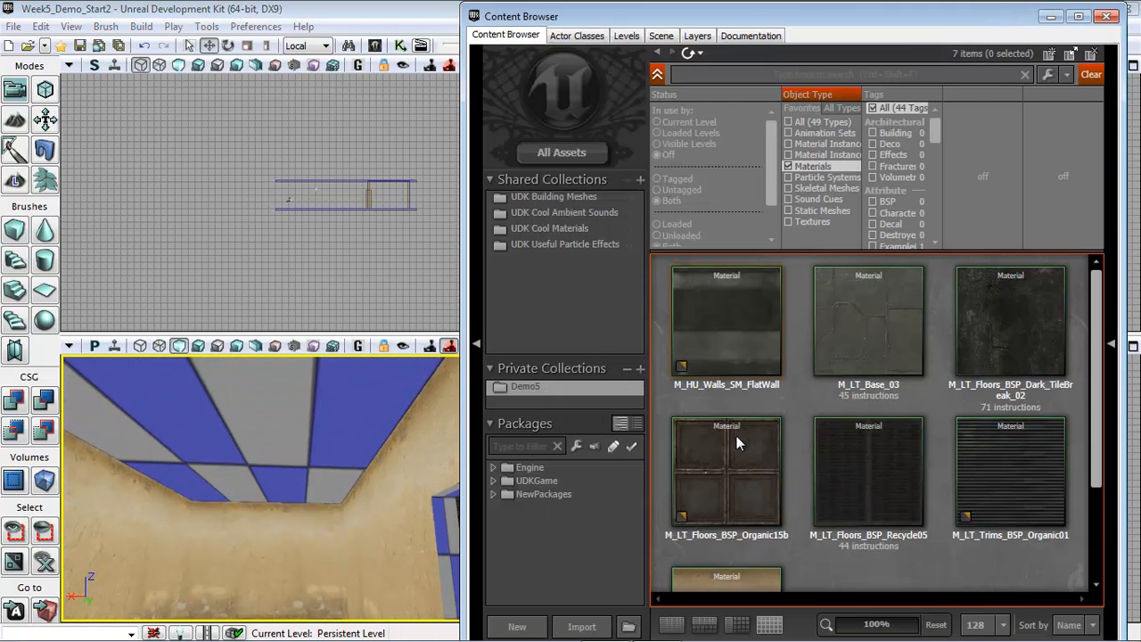
{"action": "left_click_drag", "start_coordinate": [748, 478], "coordinate": [258, 410]}
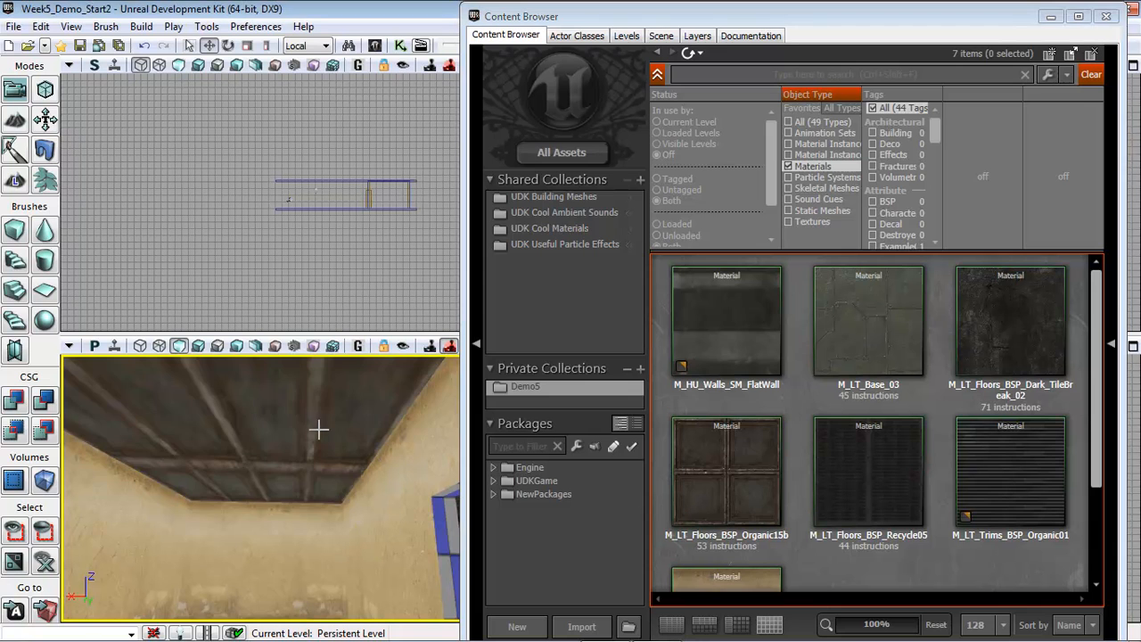
- Select the ceiling, minimize the Content Browser, and apply the Fit alignment with UTile and VTile set to 1
{"action": "left_click", "coordinate": [279, 419]}
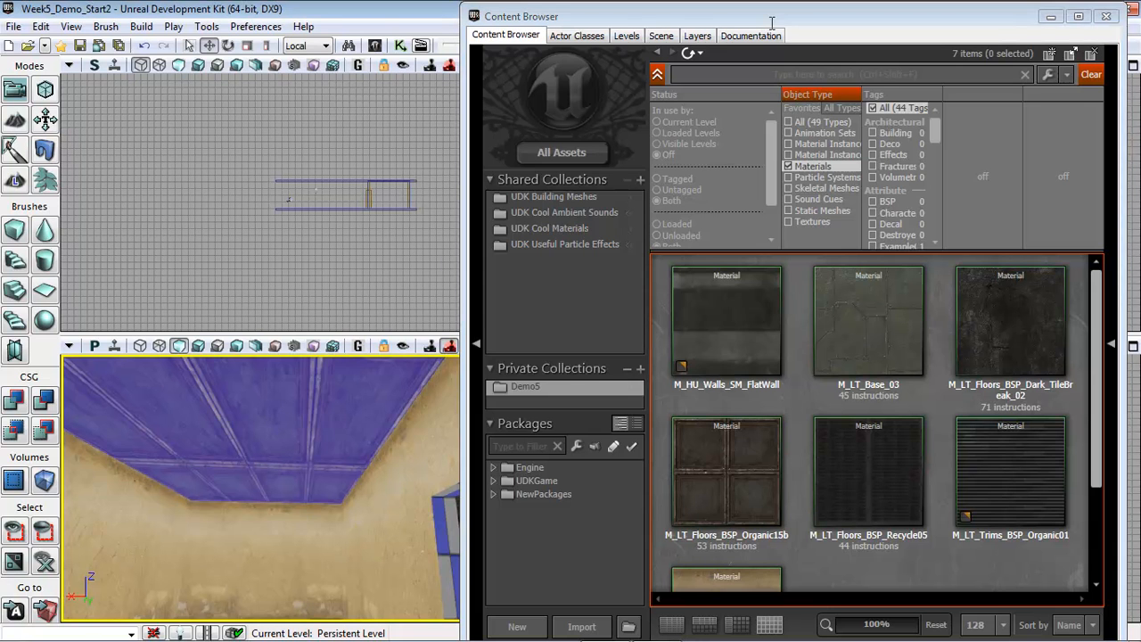
{"action": "left_click", "coordinate": [1049, 15]}
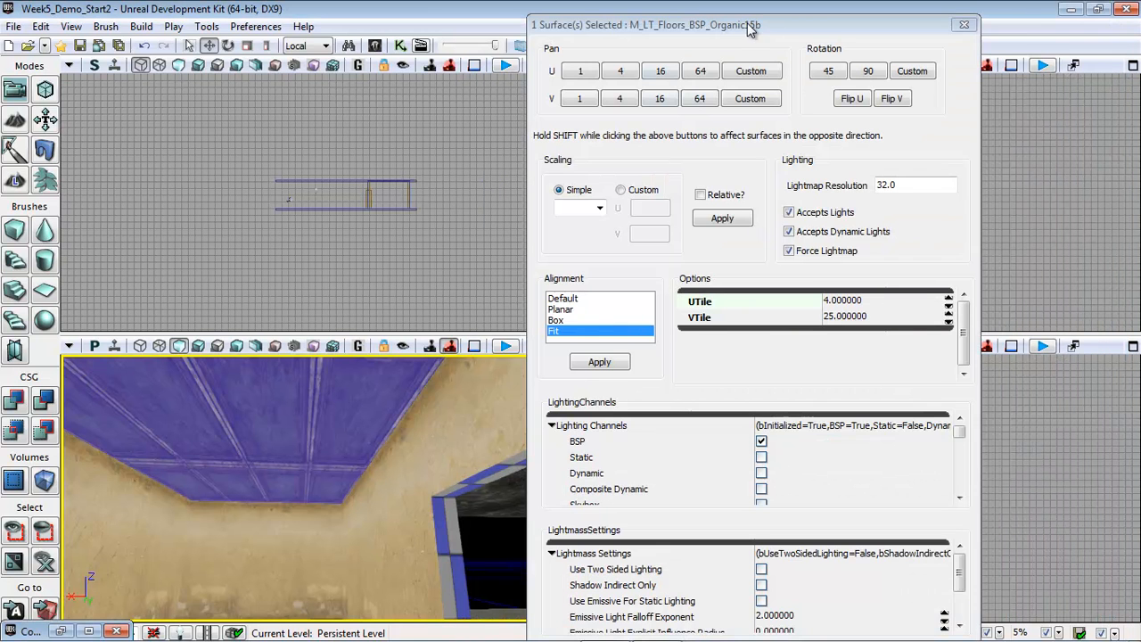
{"action": "left_click_drag", "start_coordinate": [740, 27], "coordinate": [747, 27]}
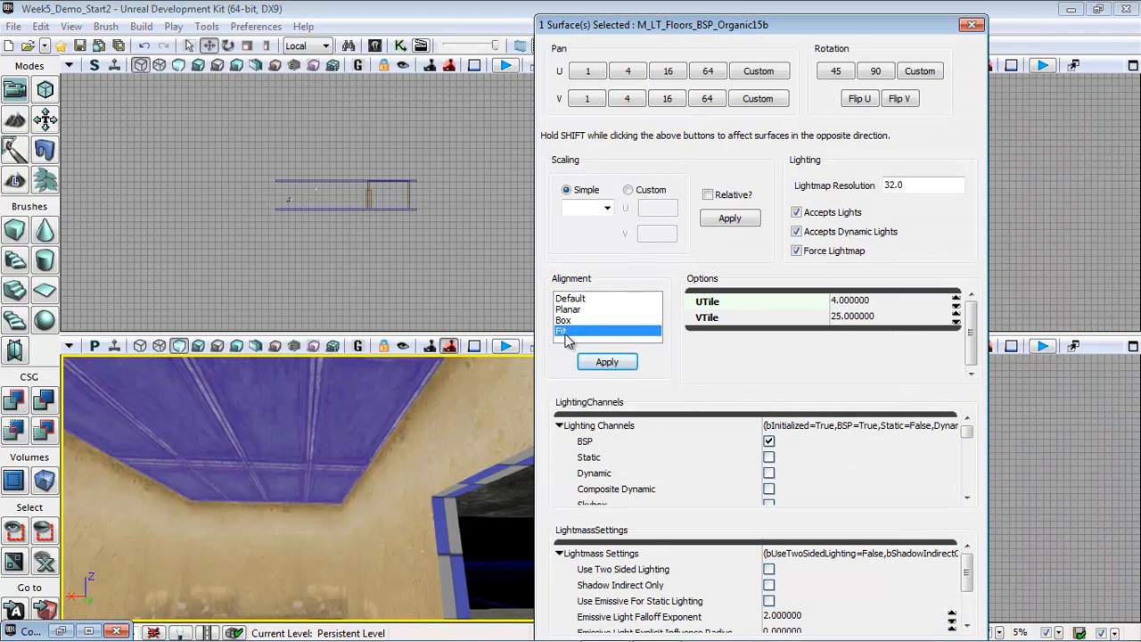
{"action": "left_click", "coordinate": [869, 303]}
{"action": "type", "text": "1"}
{"action": "key", "text": "Tab"}
{"action": "type", "text": "1"}
{"action": "key", "text": "Return"}
{"action": "left_click", "coordinate": [606, 362]}
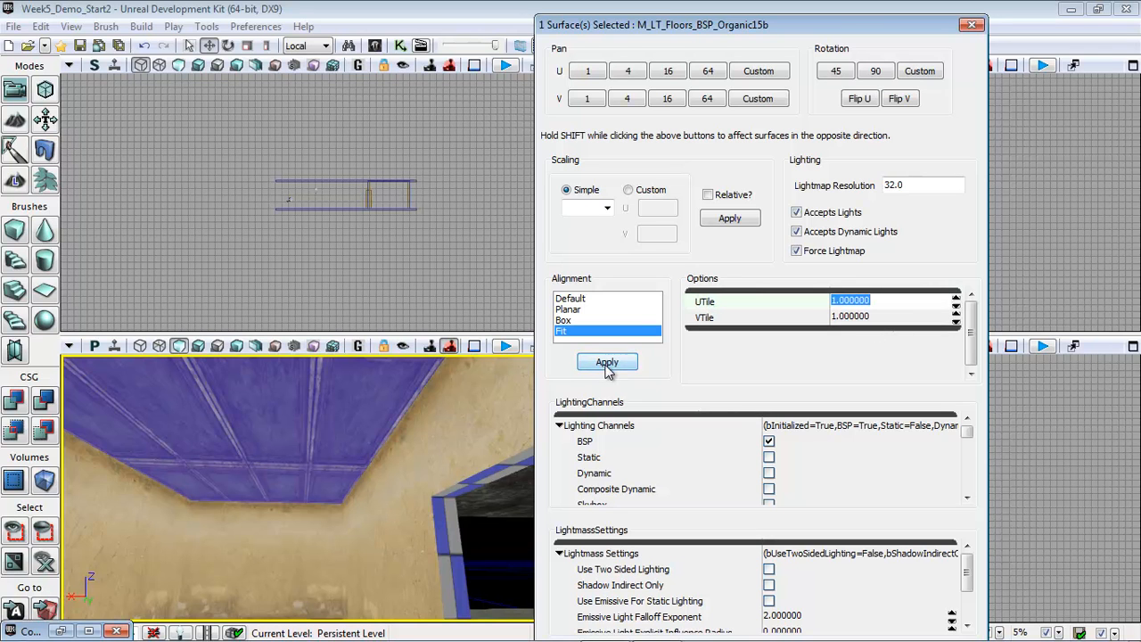
- Try the ceiling's Fit alignment with UTile 4 and VTile 8
{"action": "left_click", "coordinate": [878, 301]}
{"action": "type", "text": "4"}
{"action": "left_click", "coordinate": [861, 319]}
{"action": "type", "text": "8"}
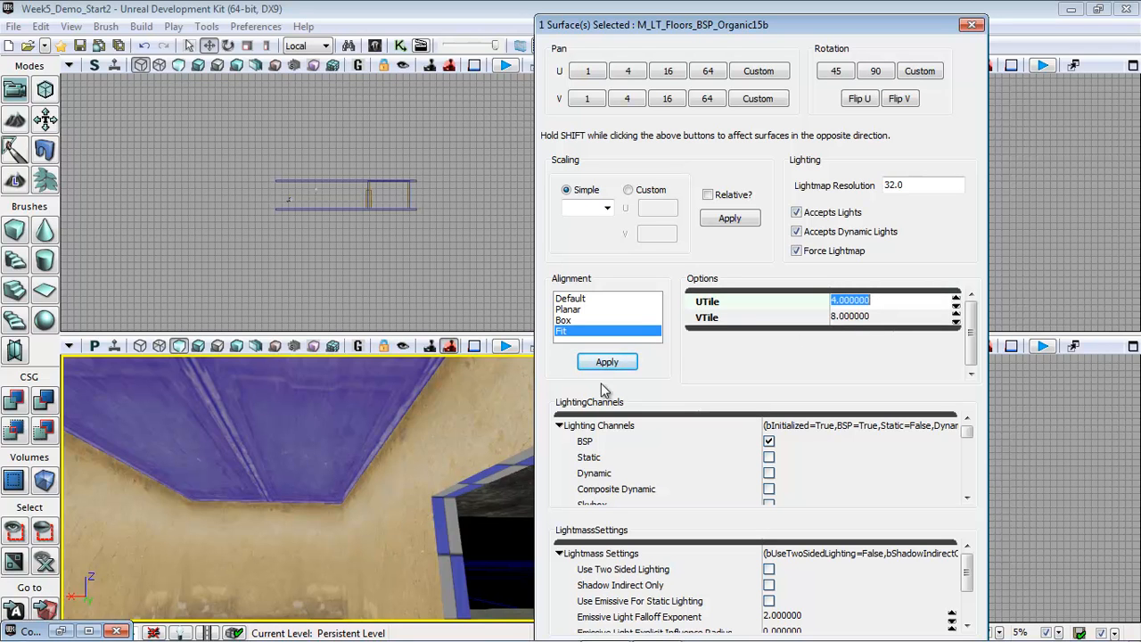
{"action": "left_click", "coordinate": [606, 362]}
{"action": "left_click_drag", "start_coordinate": [411, 515], "coordinate": [337, 547]}
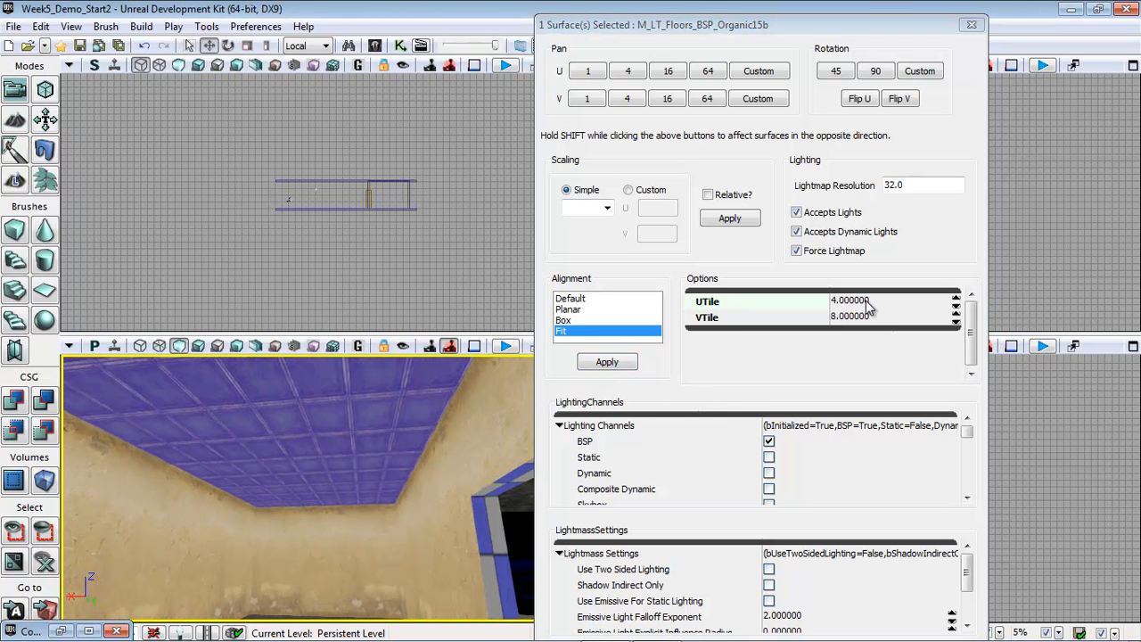
- Set the ceiling's Fit alignment to UTile 3 and VTile 6, apply it, and look over the room
{"action": "left_click", "coordinate": [957, 300]}
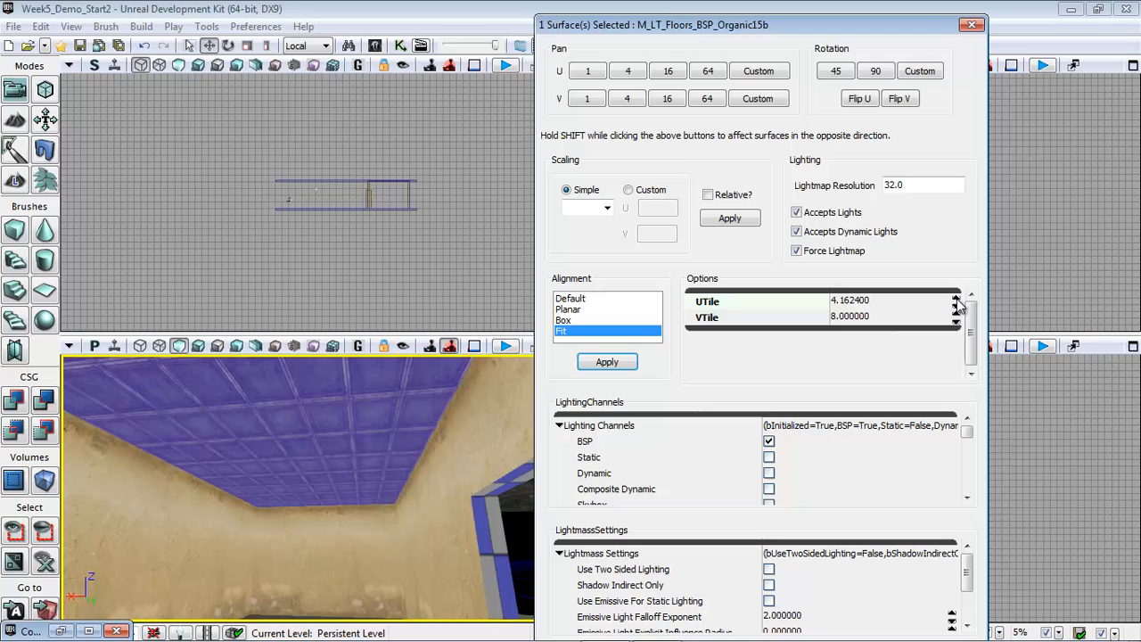
{"action": "left_click", "coordinate": [836, 303]}
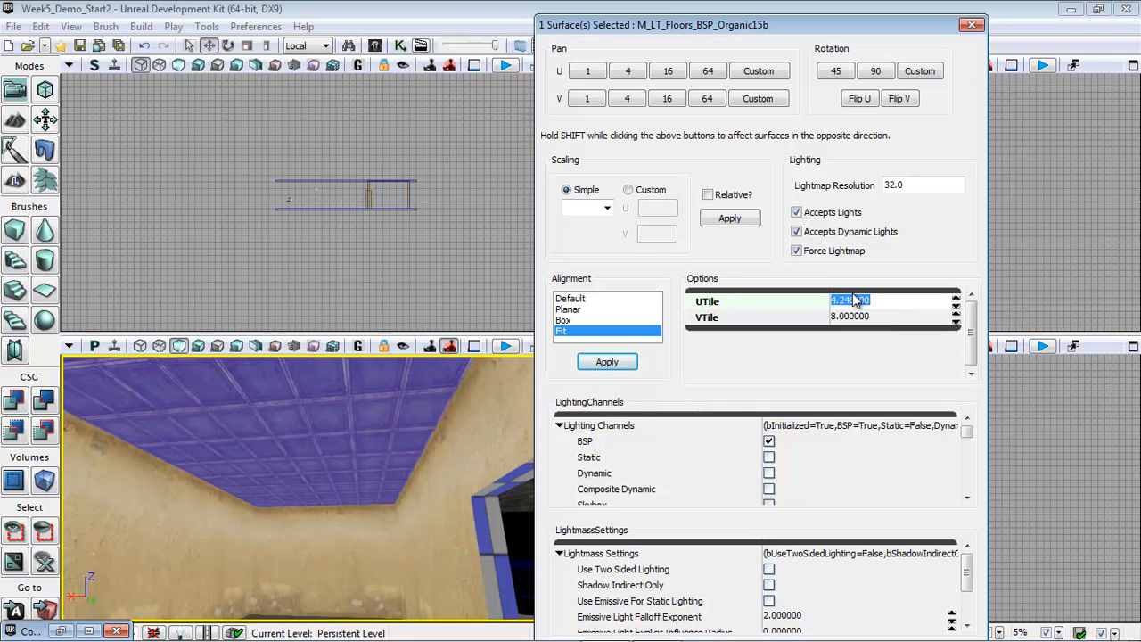
{"action": "left_click", "coordinate": [876, 318]}
{"action": "type", "text": "6"}
{"action": "left_click", "coordinate": [886, 303]}
{"action": "left_click", "coordinate": [609, 370]}
{"action": "left_click_drag", "start_coordinate": [359, 561], "coordinate": [131, 443]}
{"action": "right_click_drag", "start_coordinate": [131, 443], "coordinate": [354, 565]}
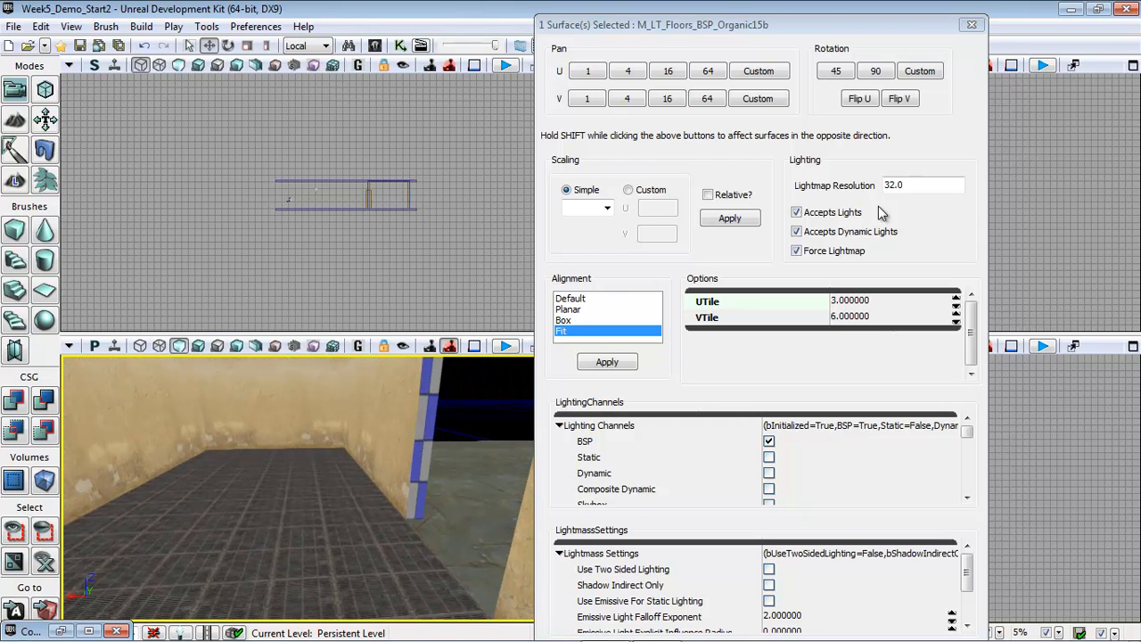
- Close the surface properties, restore the Content Browser, and apply M_HU_Walls_SM_FlatWall to the checkered outer wall around the doorway
{"action": "left_click", "coordinate": [354, 567]}
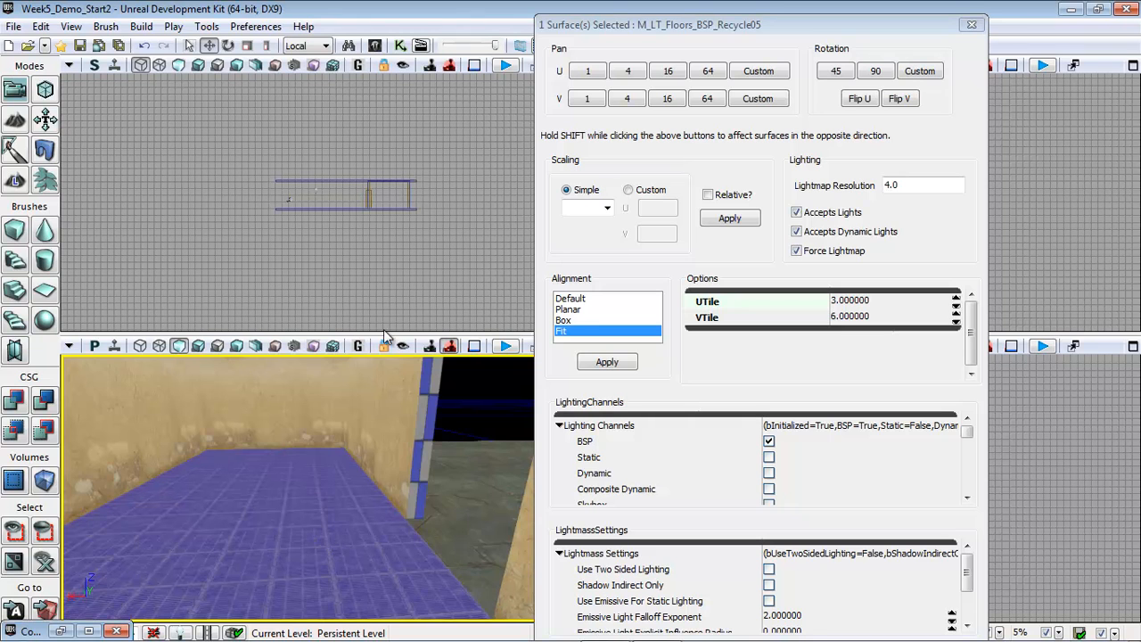
{"action": "right_click_drag", "start_coordinate": [253, 489], "coordinate": [355, 486]}
{"action": "right_click_drag", "start_coordinate": [254, 502], "coordinate": [250, 494]}
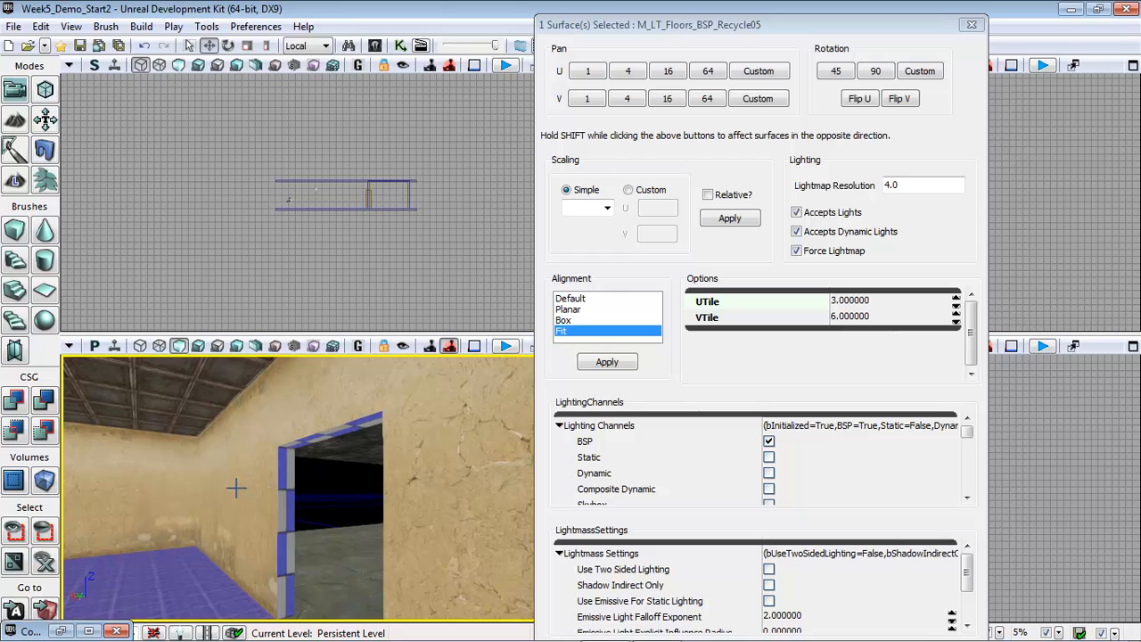
{"action": "left_click_drag", "start_coordinate": [322, 585], "coordinate": [117, 431]}
{"action": "right_click_drag", "start_coordinate": [318, 578], "coordinate": [324, 621]}
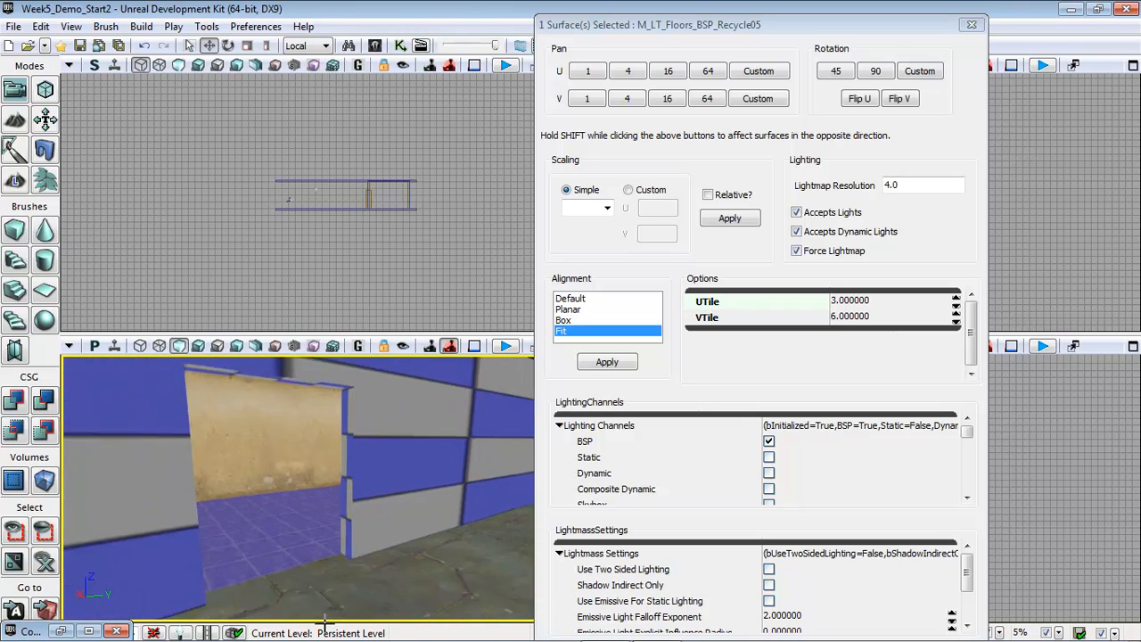
{"action": "left_click_drag", "start_coordinate": [325, 621], "coordinate": [325, 544]}
{"action": "left_click_drag", "start_coordinate": [335, 584], "coordinate": [181, 623]}
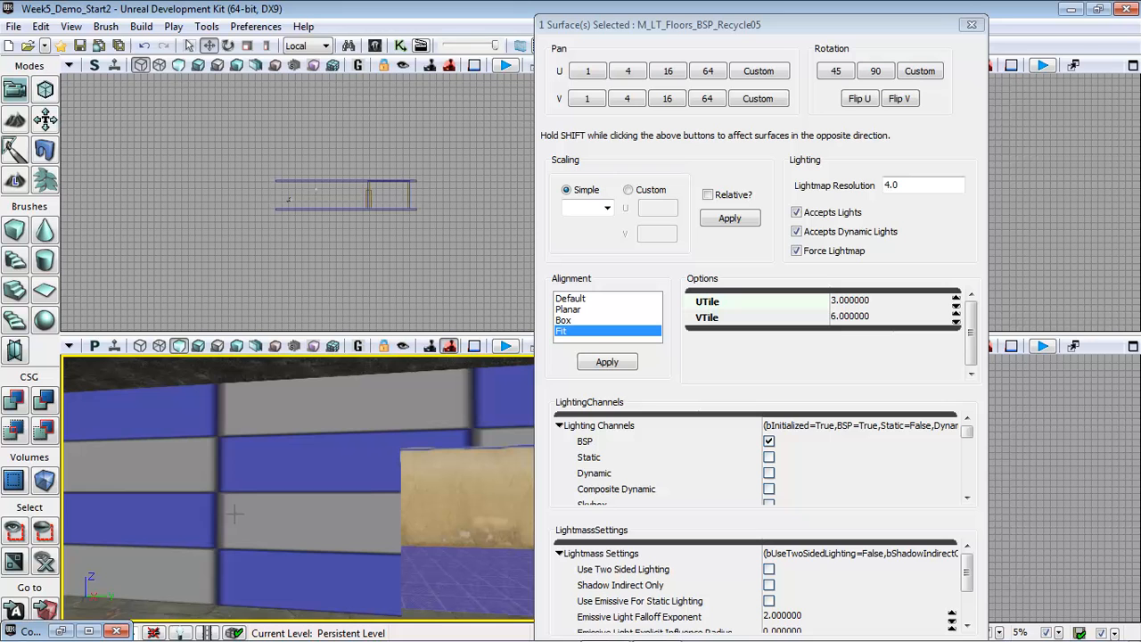
{"action": "left_click", "coordinate": [973, 26]}
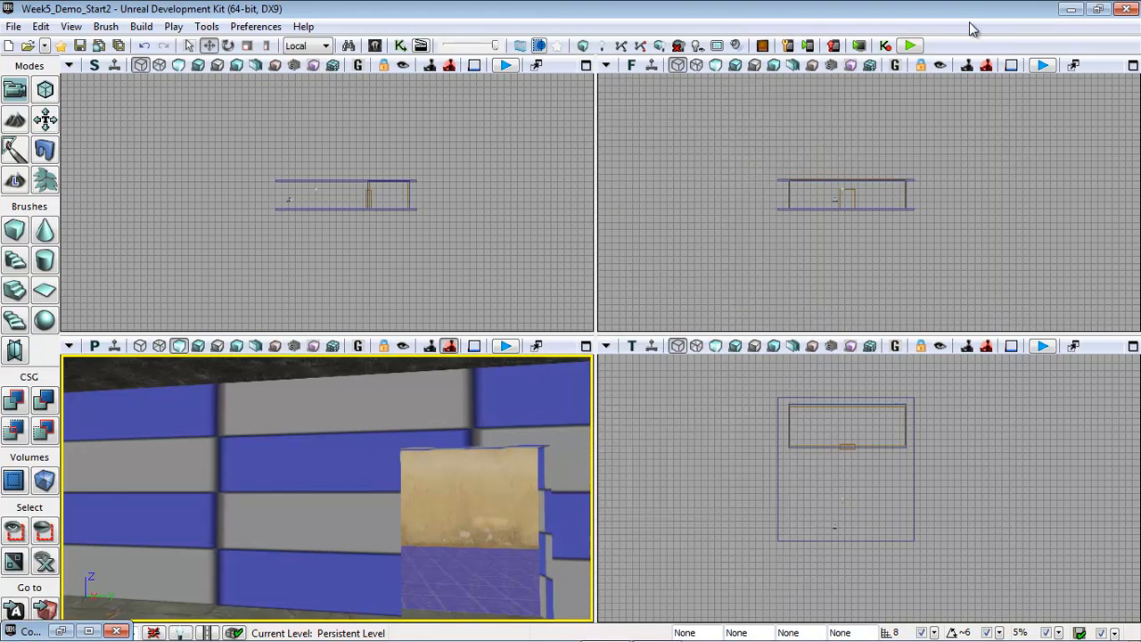
{"action": "left_click", "coordinate": [60, 630]}
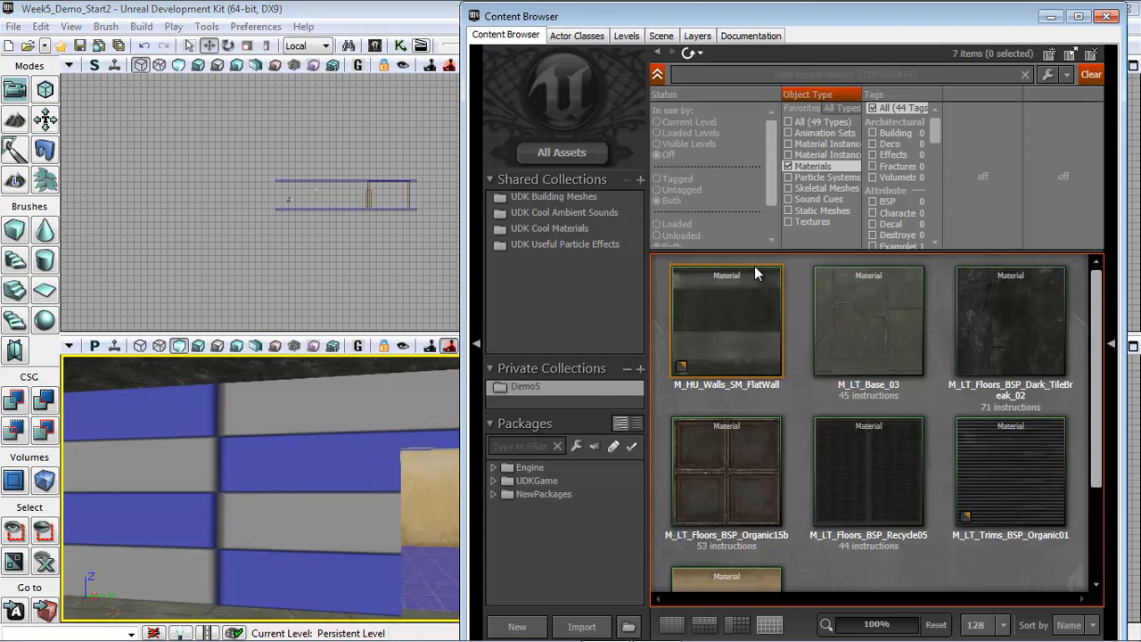
{"action": "left_click", "coordinate": [720, 332]}
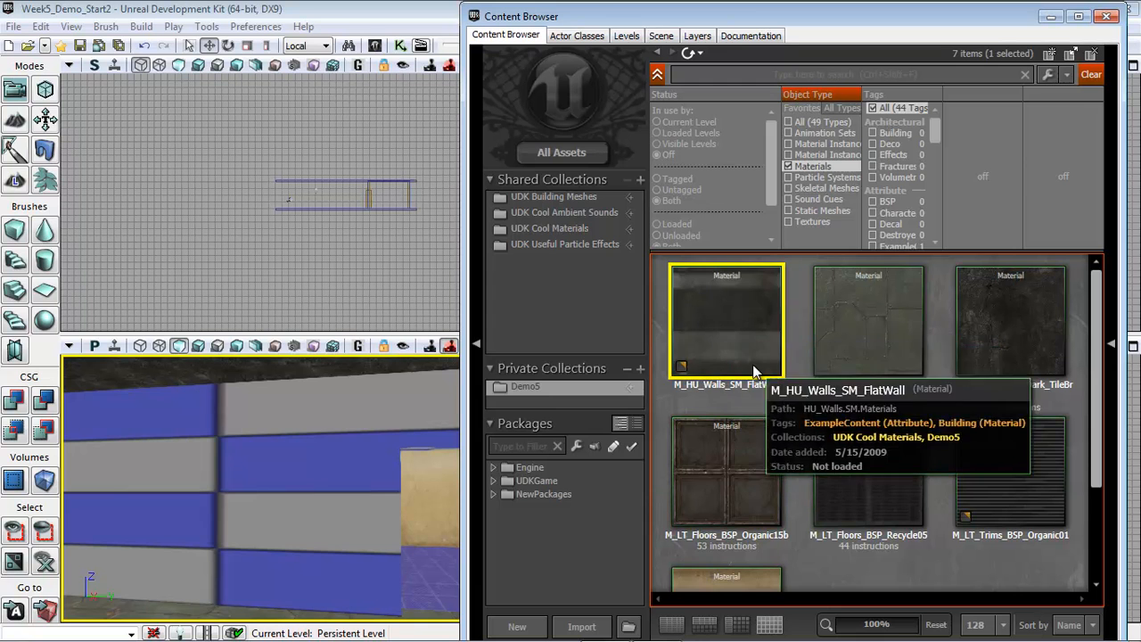
{"action": "left_click_drag", "start_coordinate": [733, 320], "coordinate": [344, 489]}
- Apply the M_HU_Walls_SM_FlatWall material to the inner side faces of the doorway opening
{"action": "left_click_drag", "start_coordinate": [442, 535], "coordinate": [569, 406]}
{"action": "left_click_drag", "start_coordinate": [702, 294], "coordinate": [255, 495]}
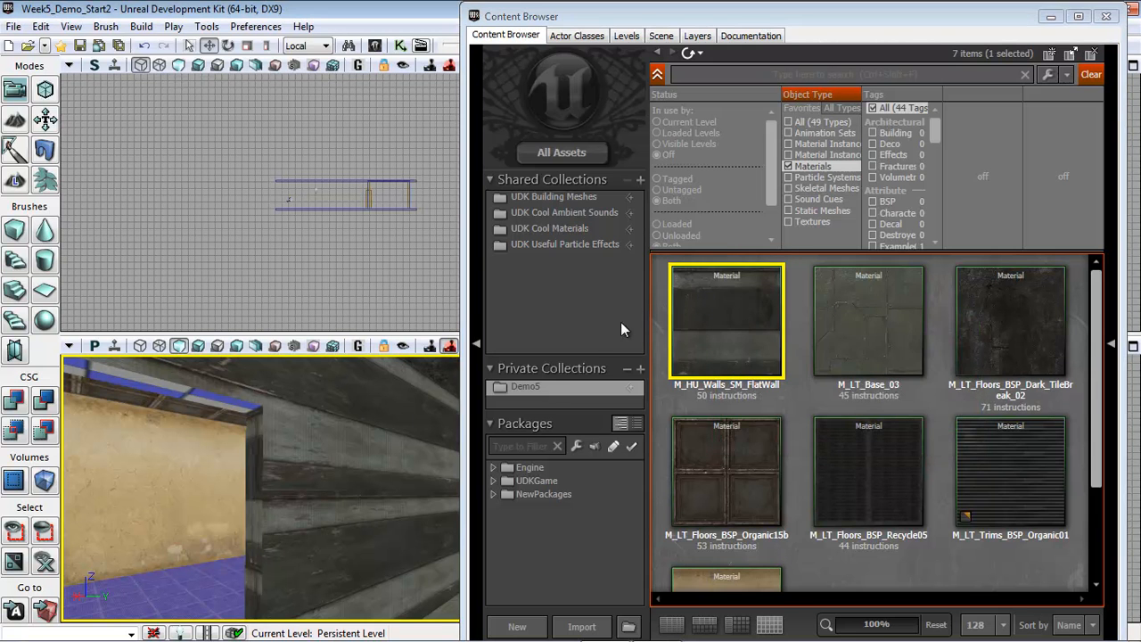
{"action": "left_click_drag", "start_coordinate": [198, 393], "coordinate": [125, 509]}
{"action": "left_click_drag", "start_coordinate": [714, 312], "coordinate": [329, 523]}
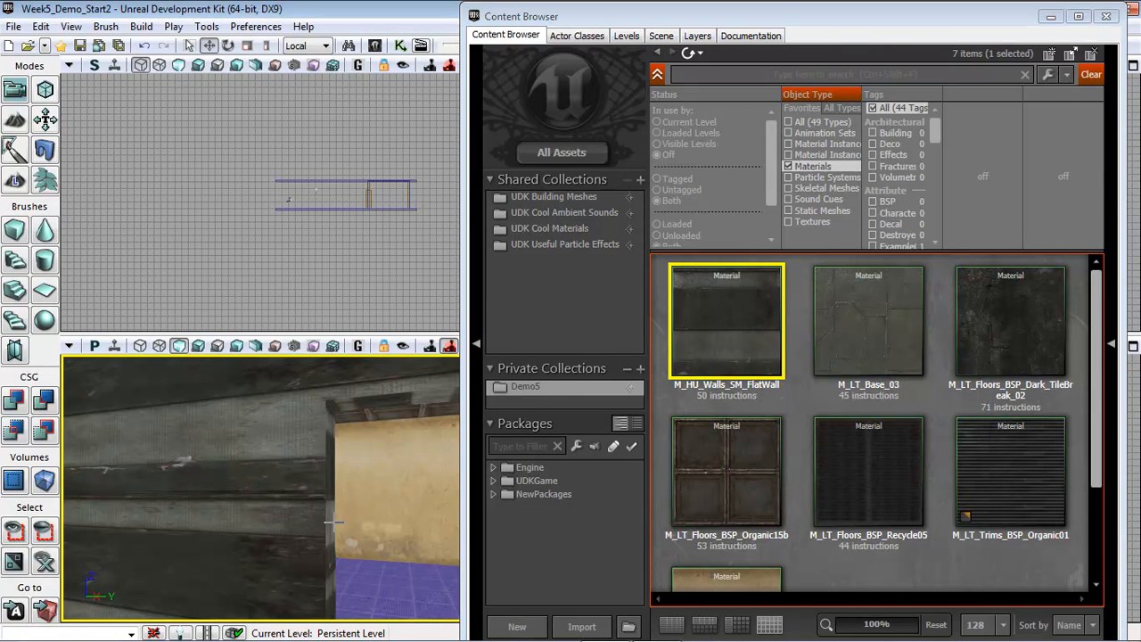
- Close the Content Browser, maximize the perspective viewport, and open surface properties for the outer wall and the doorway's three inner faces
{"action": "left_click", "coordinate": [1106, 16]}
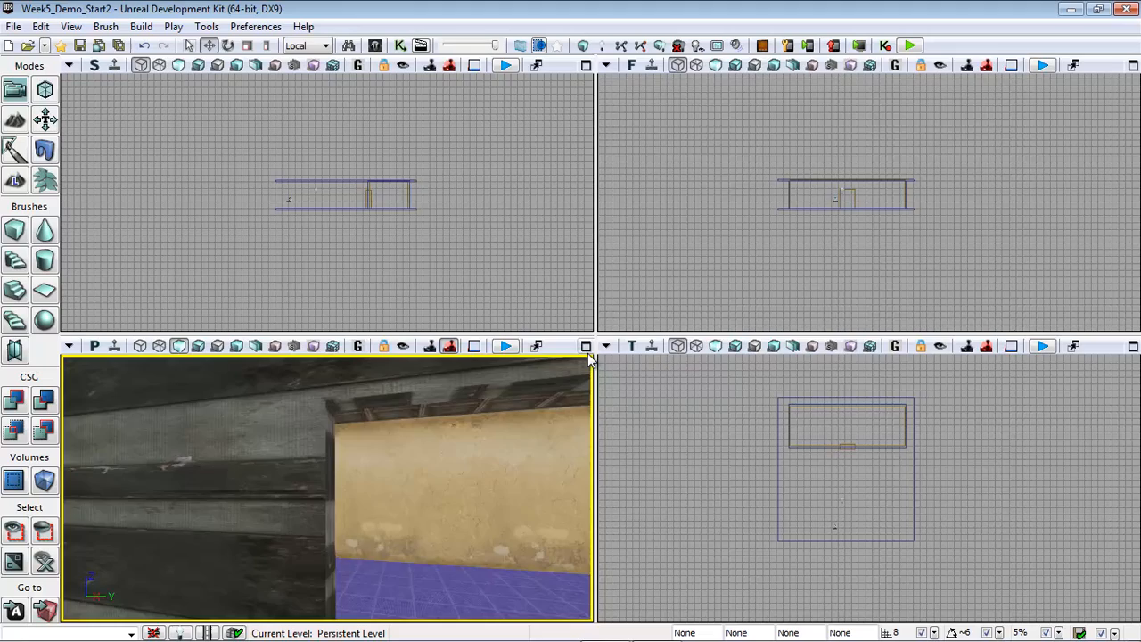
{"action": "left_click", "coordinate": [586, 345]}
{"action": "left_click_drag", "start_coordinate": [705, 451], "coordinate": [437, 364]}
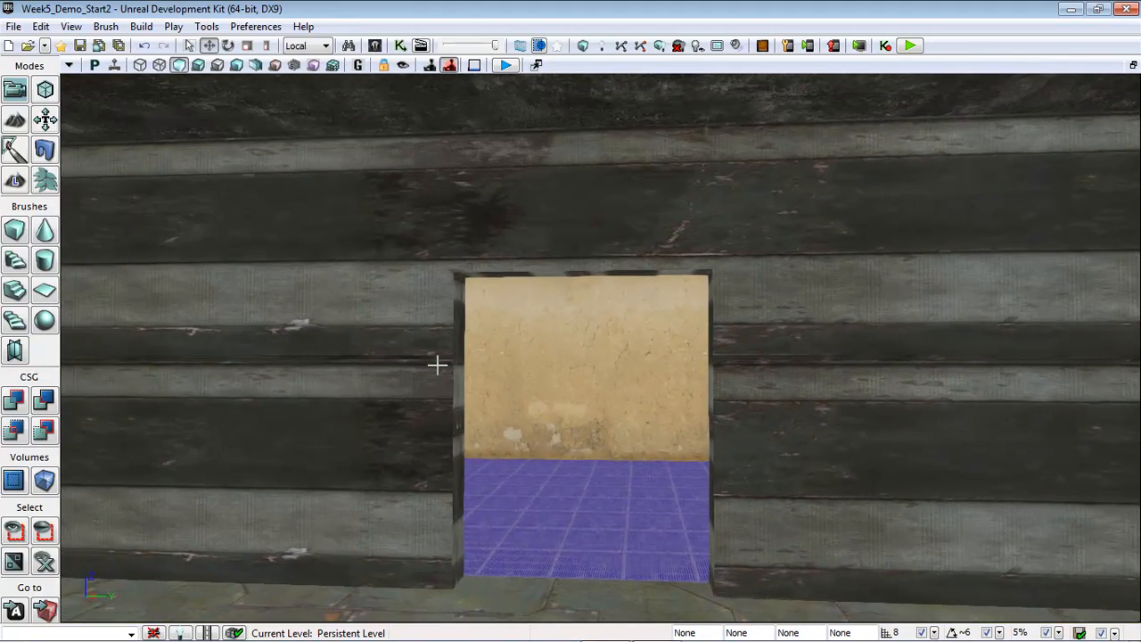
{"action": "left_click_drag", "start_coordinate": [534, 480], "coordinate": [521, 392]}
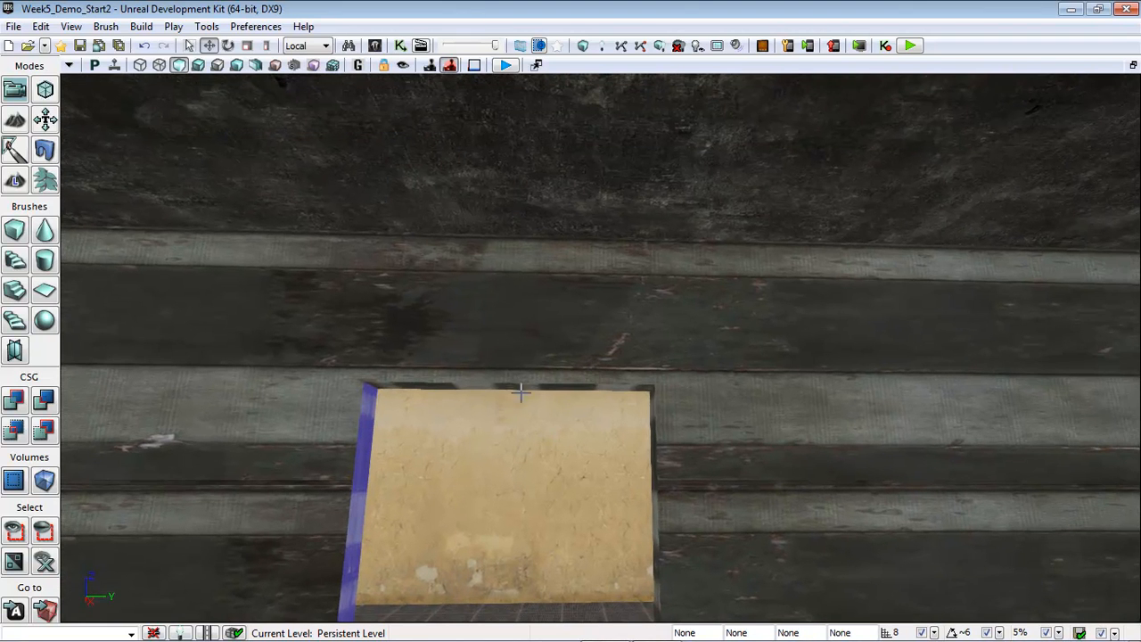
{"action": "left_click", "coordinate": [512, 385], "text": "ctrl"}
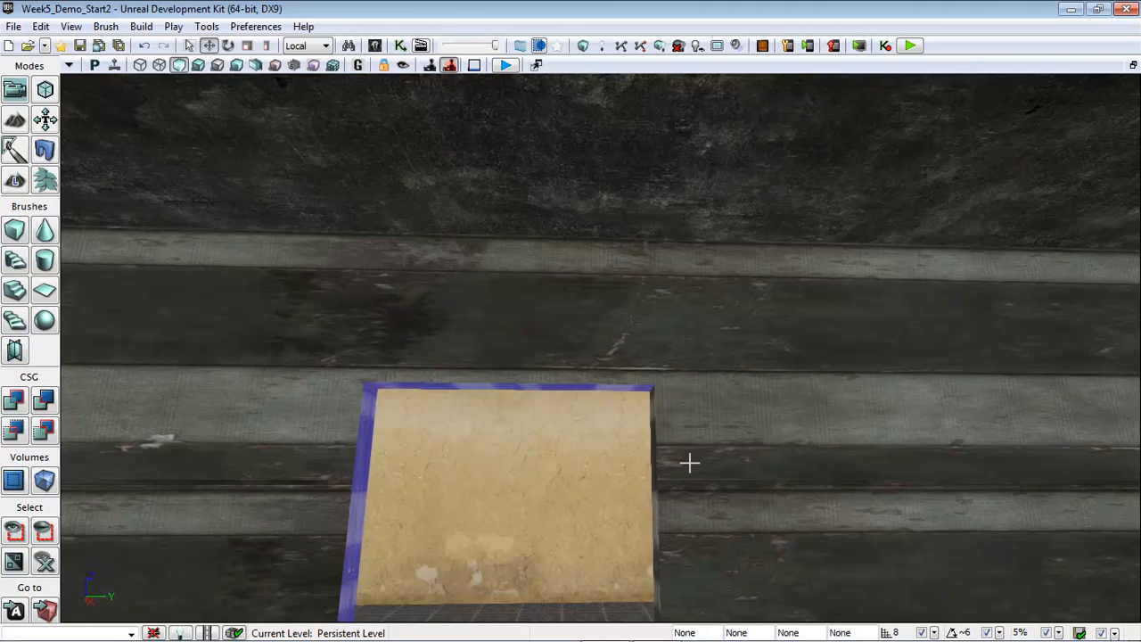
{"action": "left_click", "coordinate": [669, 501]}
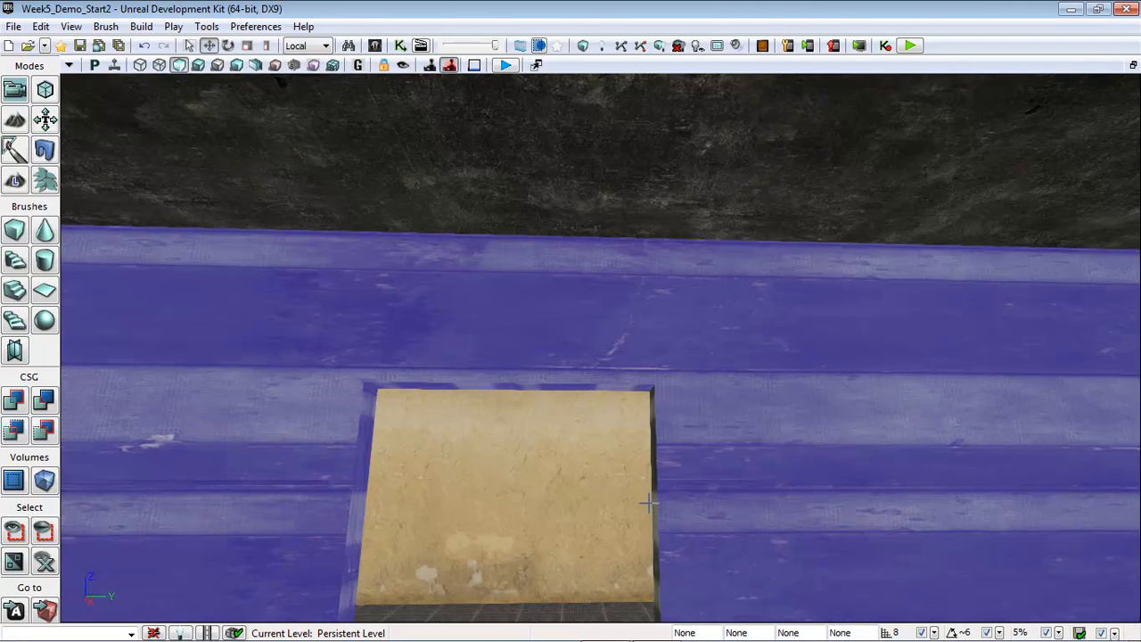
{"action": "left_click", "coordinate": [656, 516], "text": "ctrl"}
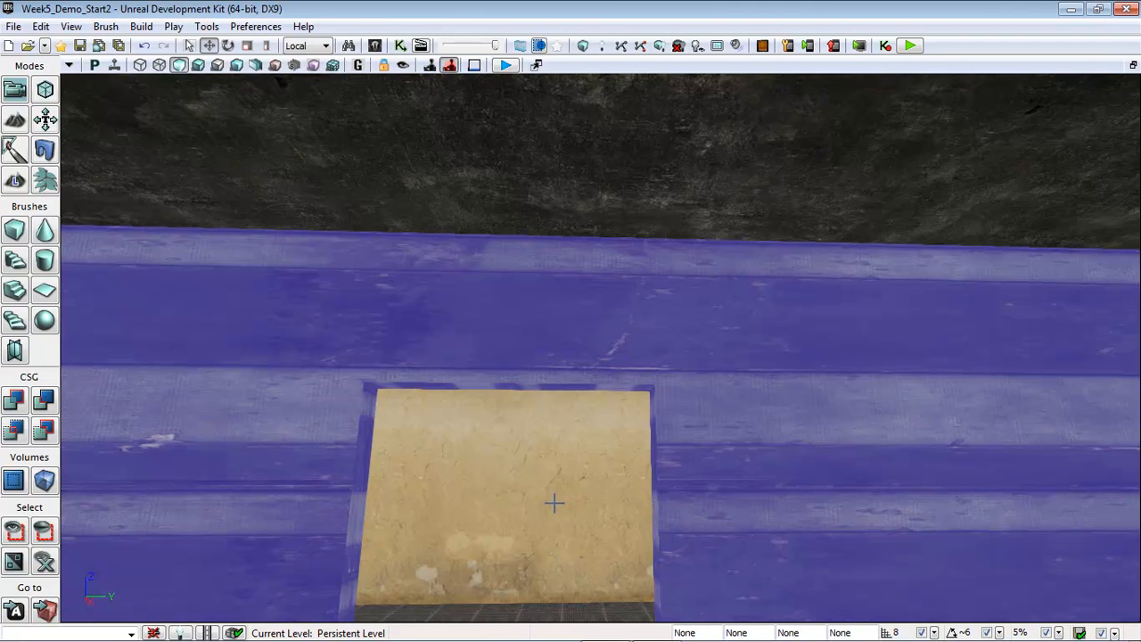
{"action": "key", "text": "F5"}
{"action": "left_click_drag", "start_coordinate": [748, 30], "coordinate": [884, 30]}
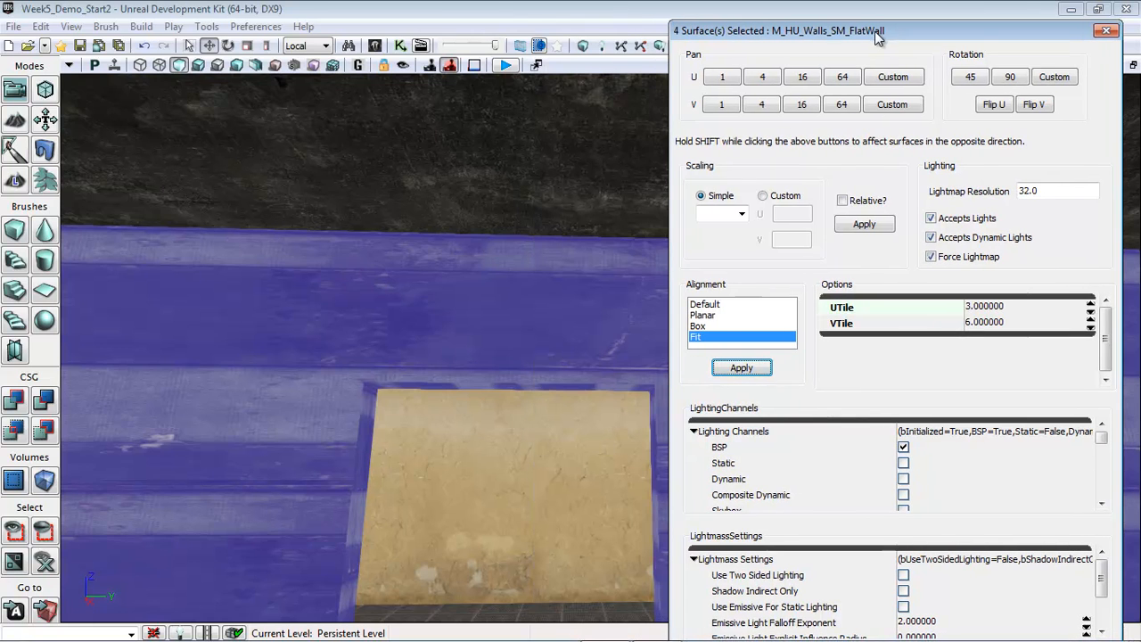
- Try Planar alignment with UTile 1 and VTile 1 on the selected wall and doorway faces
{"action": "left_click", "coordinate": [718, 315]}
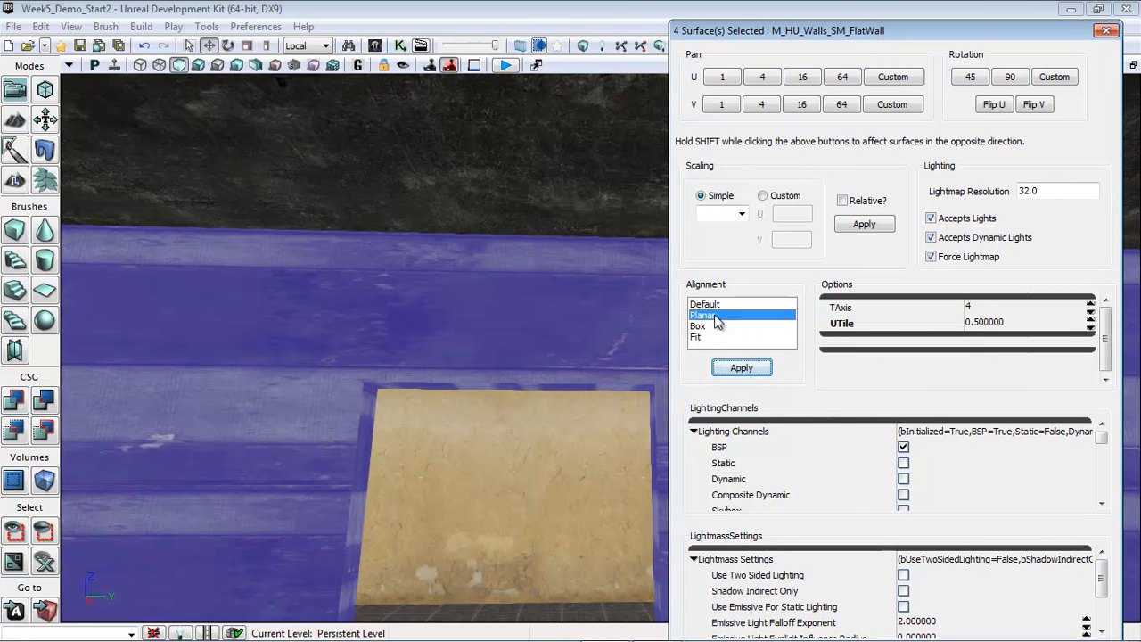
{"action": "left_click", "coordinate": [996, 323]}
{"action": "type", "text": "1"}
{"action": "left_click", "coordinate": [1004, 338]}
{"action": "type", "text": "1"}
{"action": "left_click", "coordinate": [1018, 323]}
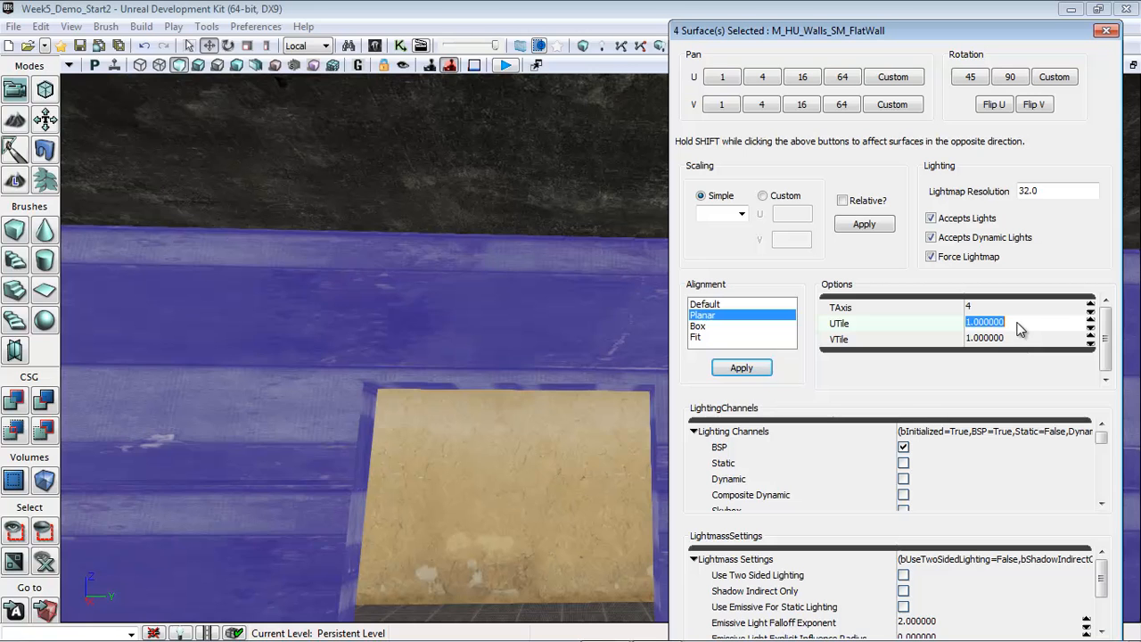
{"action": "left_click", "coordinate": [741, 368]}
{"action": "left_click_drag", "start_coordinate": [495, 512], "coordinate": [517, 535]}
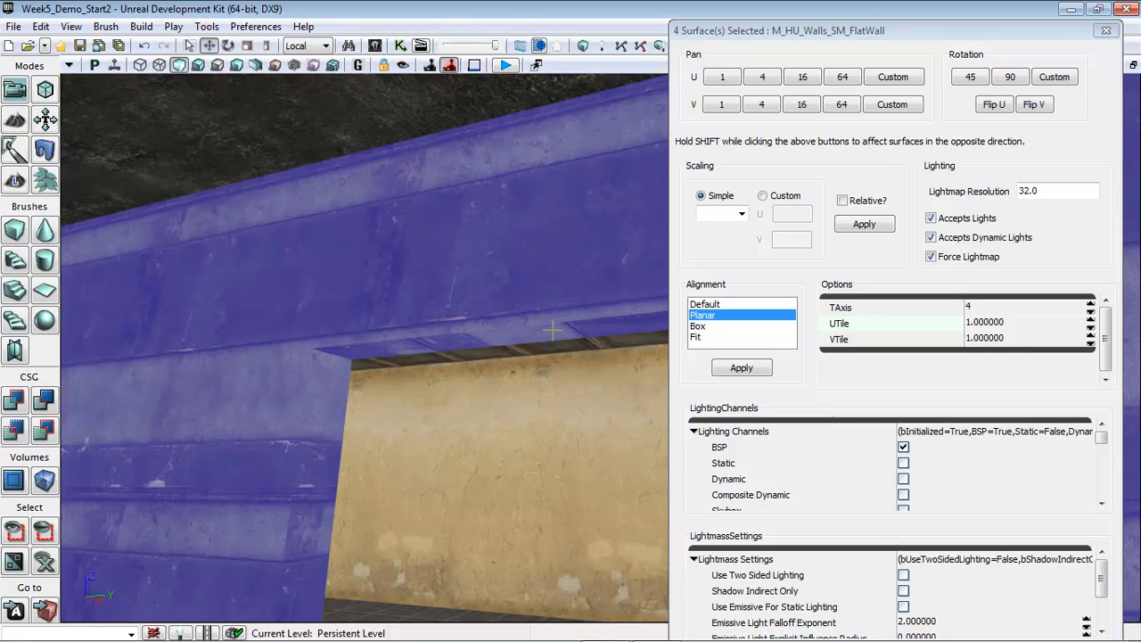
- Compare Box and Planar alignment on the wall and doorway faces, reapply Box, and look over the doorway
{"action": "left_click", "coordinate": [701, 326]}
{"action": "left_click", "coordinate": [738, 368]}
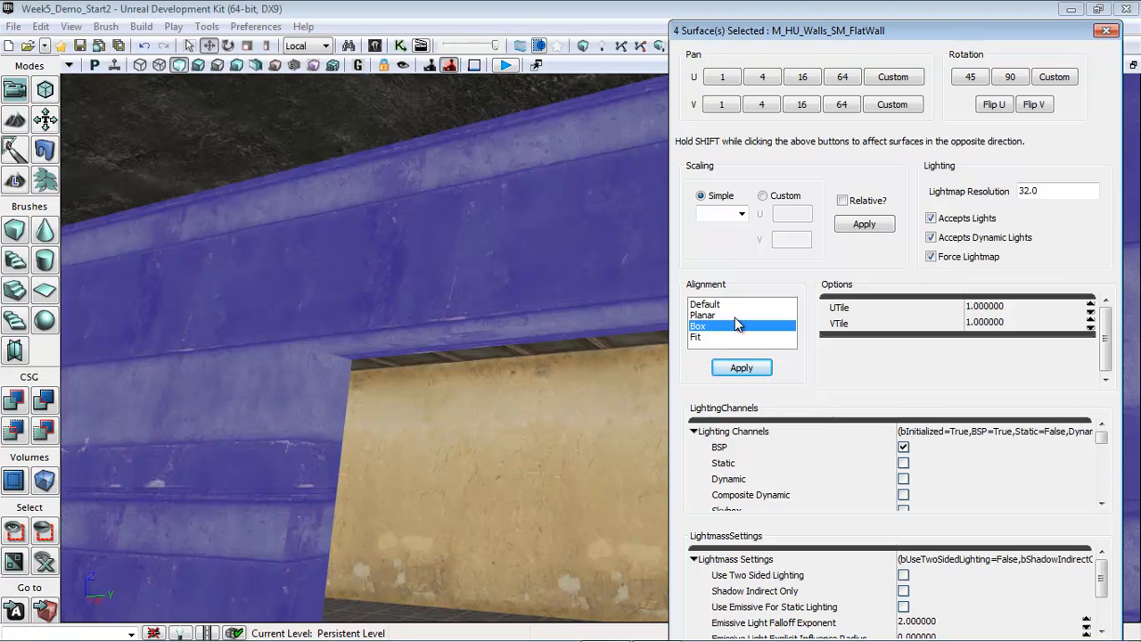
{"action": "left_click", "coordinate": [703, 315]}
{"action": "left_click", "coordinate": [742, 368]}
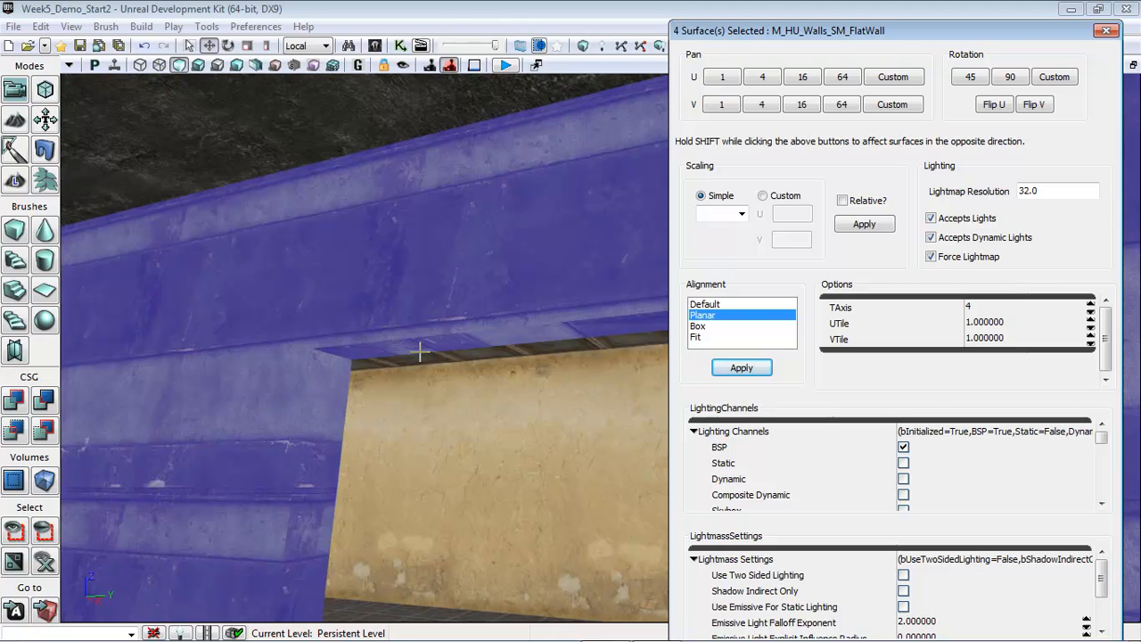
{"action": "left_click", "coordinate": [698, 325]}
{"action": "left_click", "coordinate": [733, 368]}
{"action": "left_click_drag", "start_coordinate": [514, 433], "coordinate": [350, 449]}
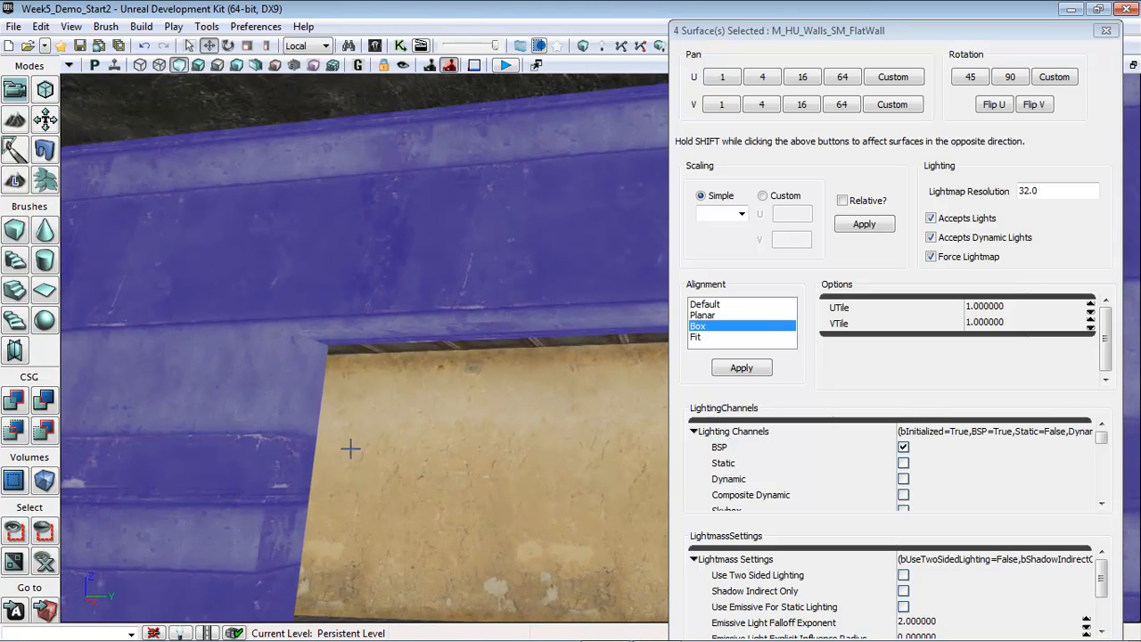
{"action": "left_click_drag", "start_coordinate": [407, 505], "coordinate": [435, 456]}
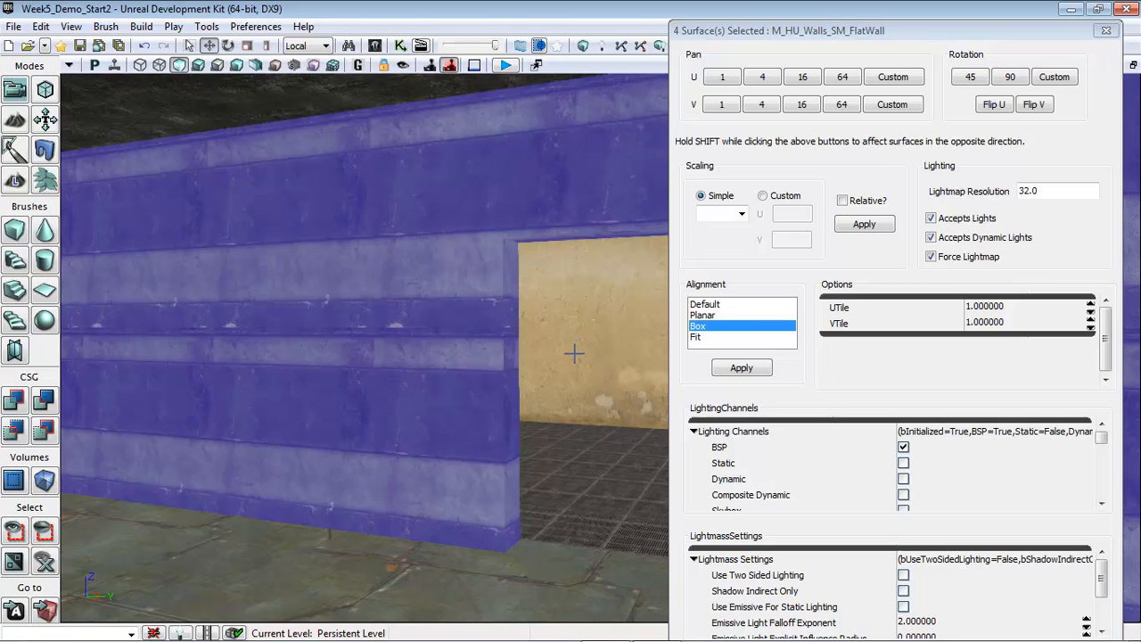
- Set the wall and doorway faces' Box alignment to UTile 0.25 and VTile 0.25 and apply it
{"action": "left_click", "coordinate": [1008, 306]}
{"action": "type", "text": "."}
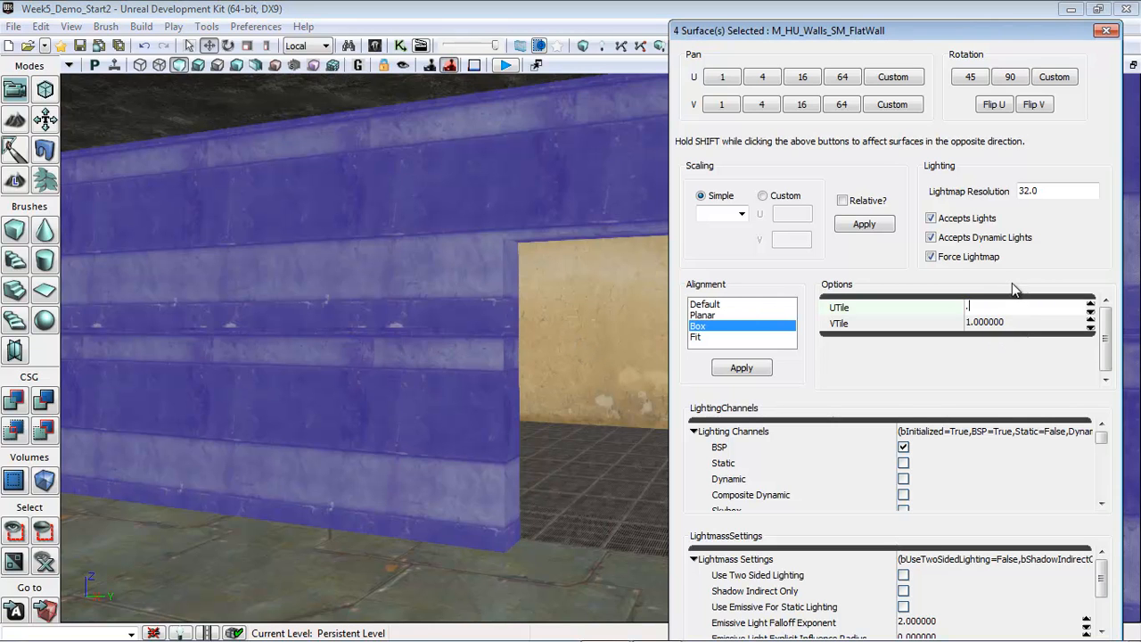
{"action": "type", "text": "25"}
{"action": "key", "text": "Tab"}
{"action": "type", "text": ".25"}
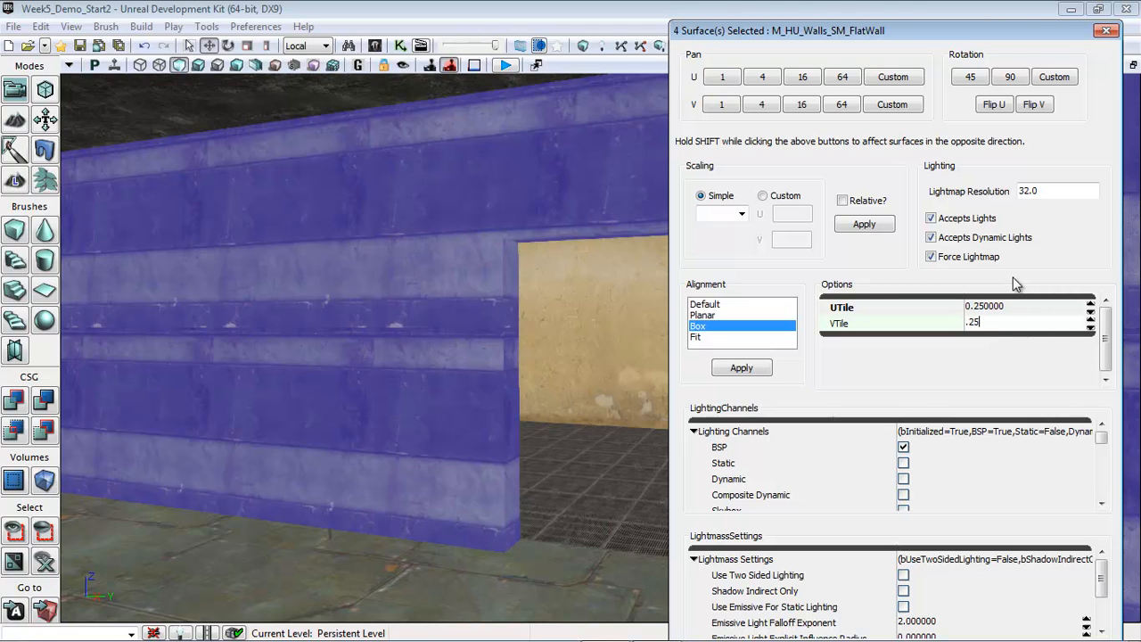
{"action": "key", "text": "Return"}
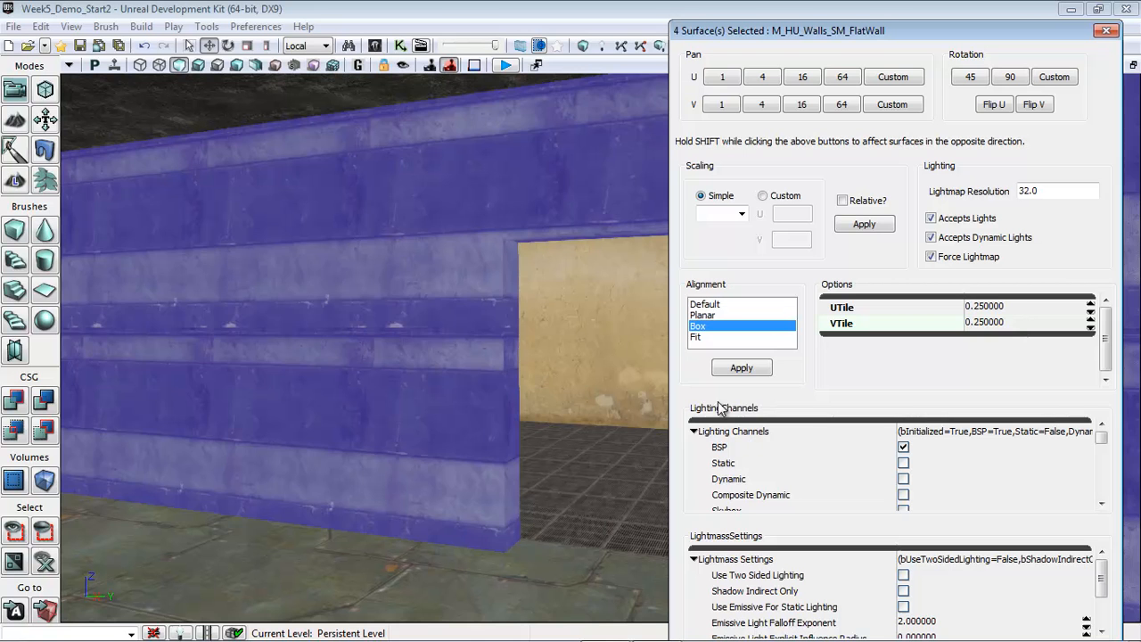
{"action": "left_click", "coordinate": [752, 371]}
{"action": "left_click_drag", "start_coordinate": [571, 390], "coordinate": [955, 473]}
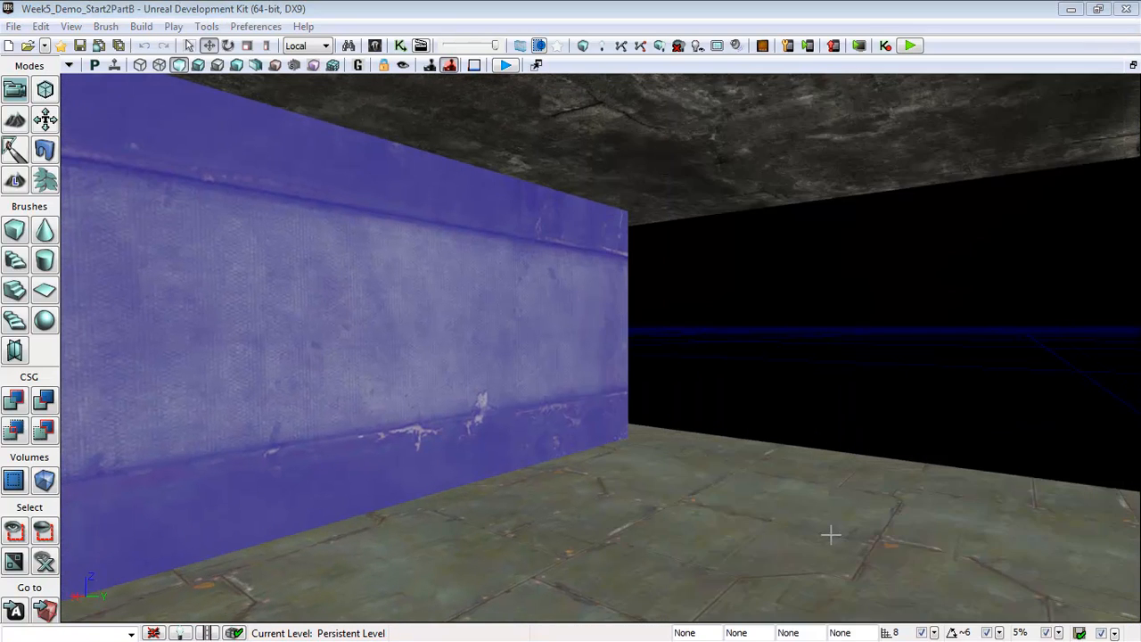
- Apply the M_LT_Trims_BSP_Organic01 material from the Demo5 collection to the floor strip in the doorway
{"action": "mouse_move", "coordinate": [822, 535]}
{"action": "left_mouse_down"}
{"action": "mouse_move", "coordinate": [280, 553]}
{"action": "mouse_move", "coordinate": [328, 612]}
{"action": "mouse_move", "coordinate": [375, 466]}
{"action": "mouse_move", "coordinate": [829, 535]}
{"action": "left_mouse_up"}
{"action": "left_click_drag", "start_coordinate": [642, 554], "coordinate": [654, 491]}
{"action": "right_click_drag", "start_coordinate": [654, 491], "coordinate": [657, 623]}
{"action": "left_click_drag", "start_coordinate": [627, 553], "coordinate": [619, 509]}
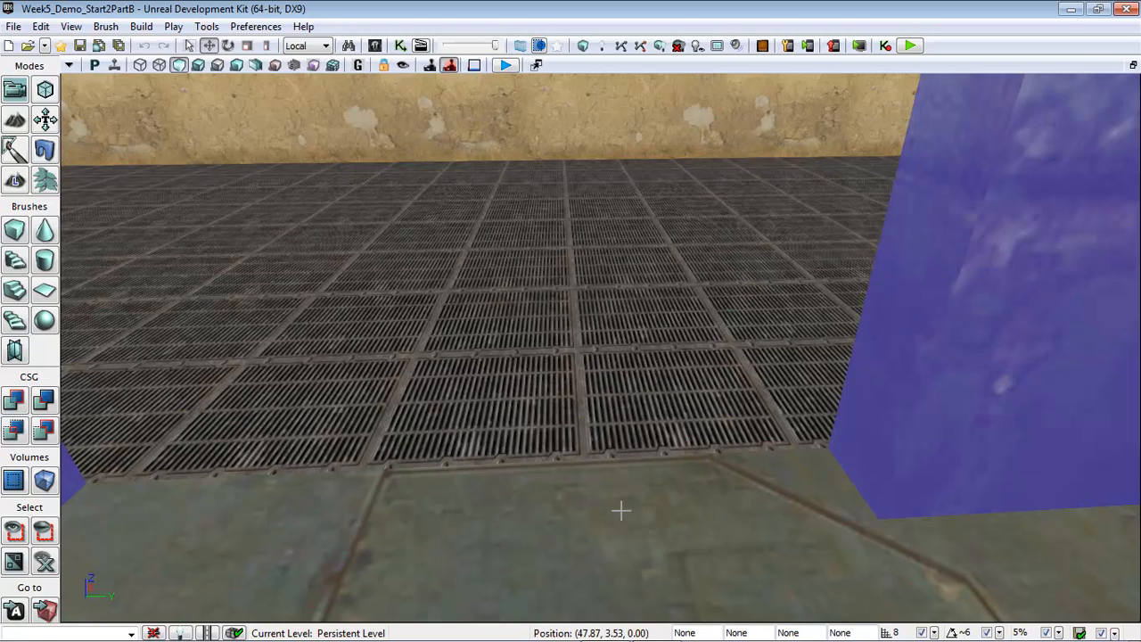
{"action": "left_click", "coordinate": [739, 475]}
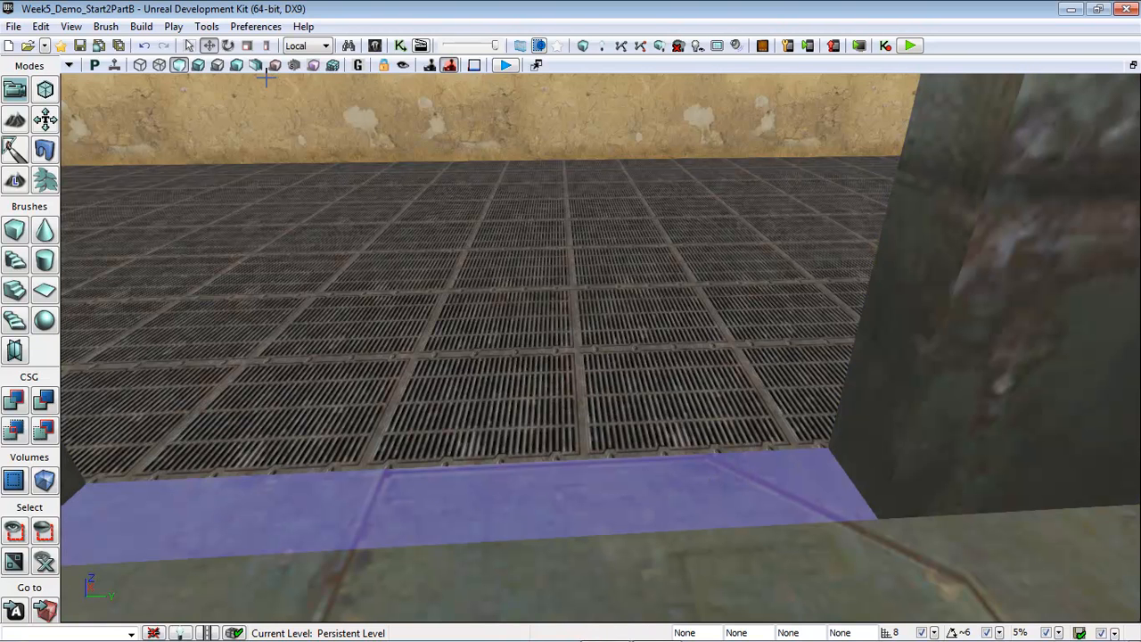
{"action": "mouse_move", "coordinate": [223, 46]}
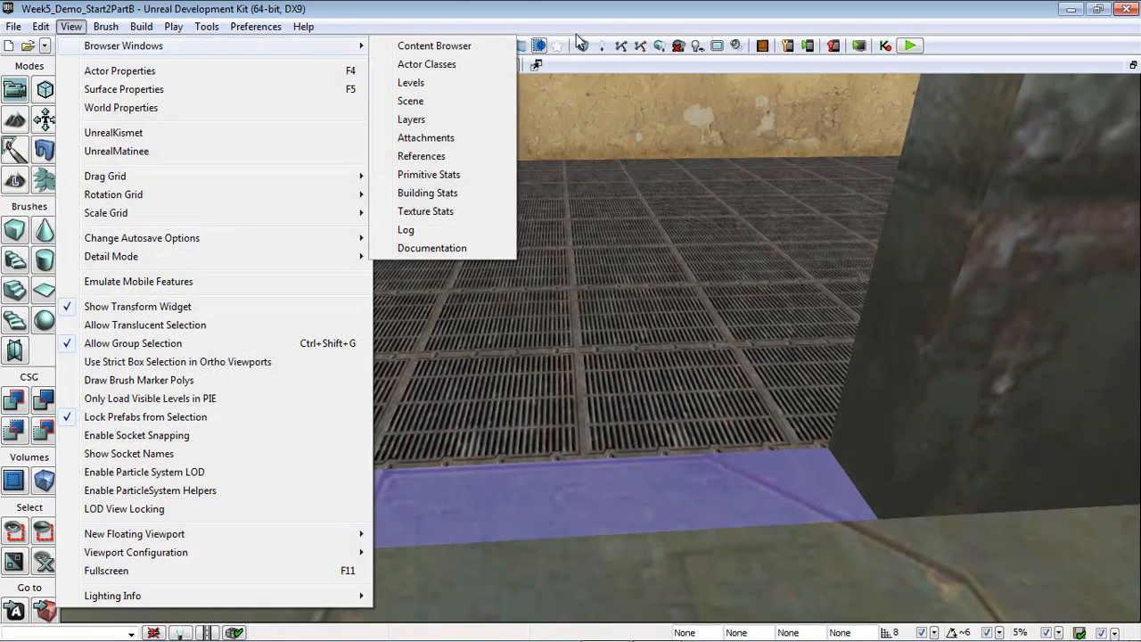
{"action": "left_click", "coordinate": [467, 45]}
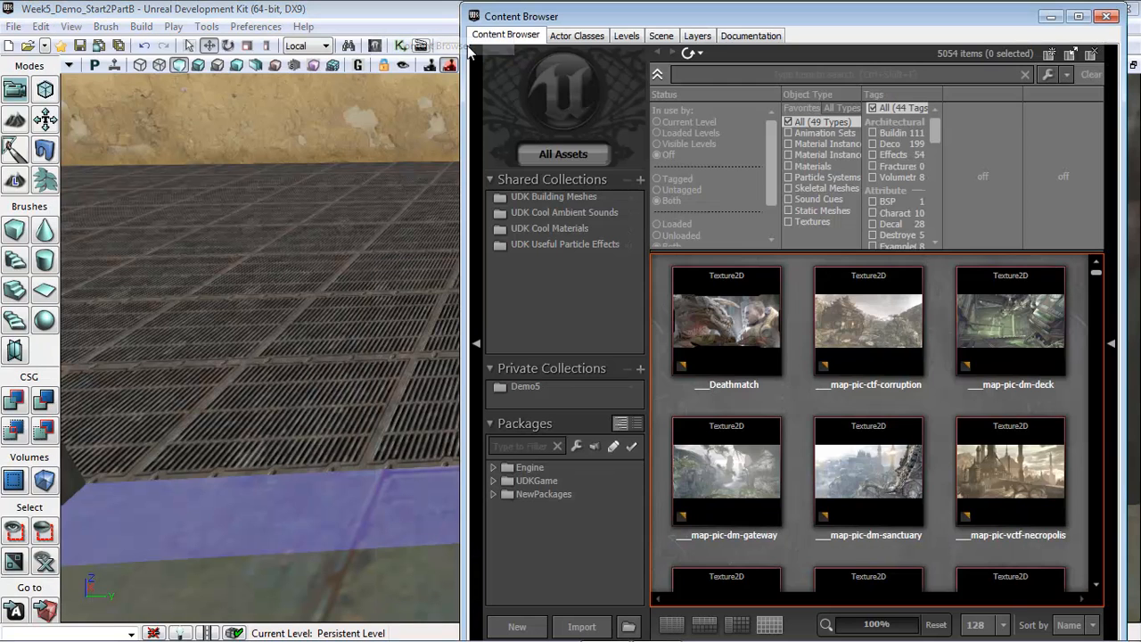
{"action": "left_click", "coordinate": [526, 385]}
{"action": "left_click_drag", "start_coordinate": [1098, 328], "coordinate": [1098, 393]}
{"action": "left_click_drag", "start_coordinate": [718, 397], "coordinate": [415, 500]}
{"action": "mouse_move", "coordinate": [384, 568]}
{"action": "right_mouse_down"}
{"action": "mouse_move", "coordinate": [420, 591]}
{"action": "mouse_move", "coordinate": [383, 570]}
{"action": "right_mouse_up"}
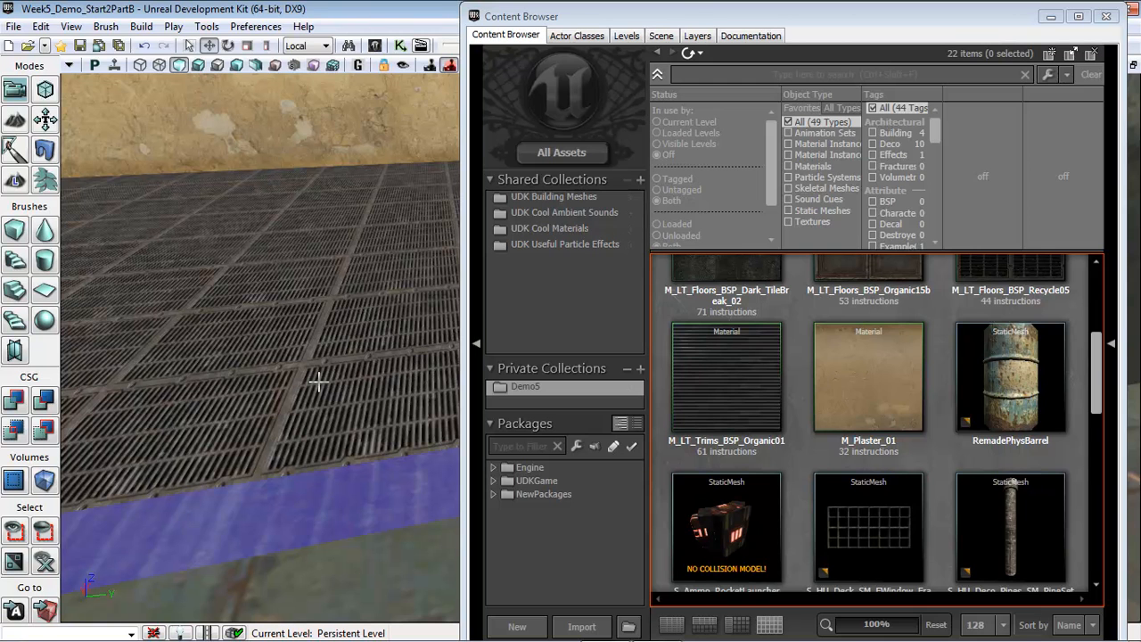
- Set the doorway strip's Default alignment to UTile 4 and VTile 4, apply it, and rotate its texture by 90 degrees
{"action": "key", "text": "F5"}
{"action": "left_click", "coordinate": [1031, 308]}
{"action": "type", "text": "4"}
{"action": "left_click", "coordinate": [1032, 326]}
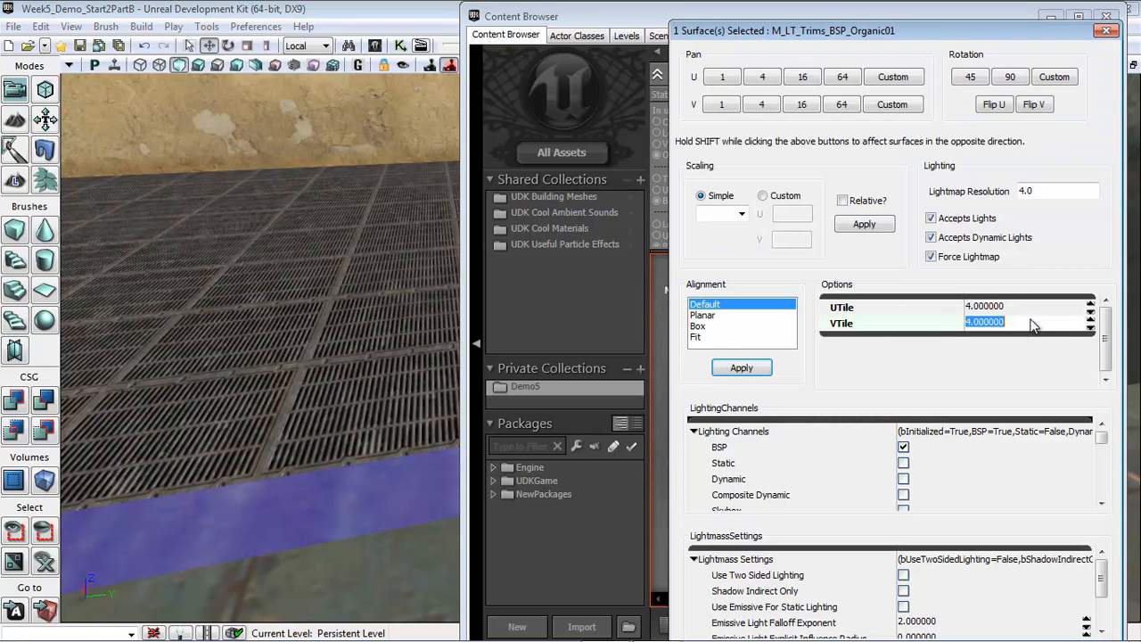
{"action": "left_click", "coordinate": [740, 368]}
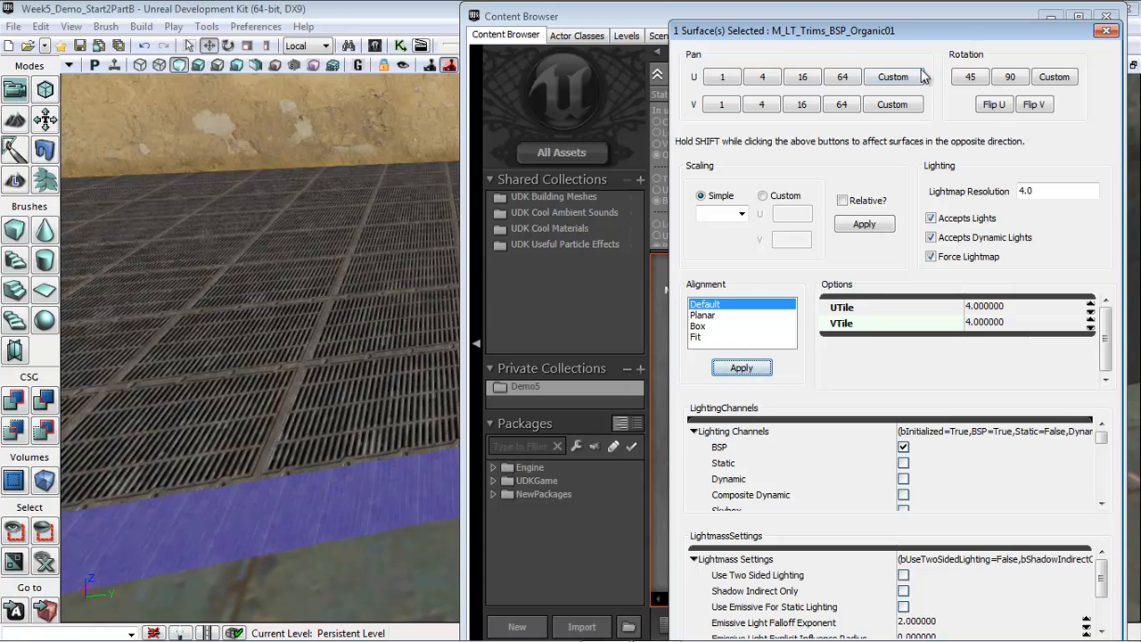
{"action": "left_click", "coordinate": [1010, 79]}
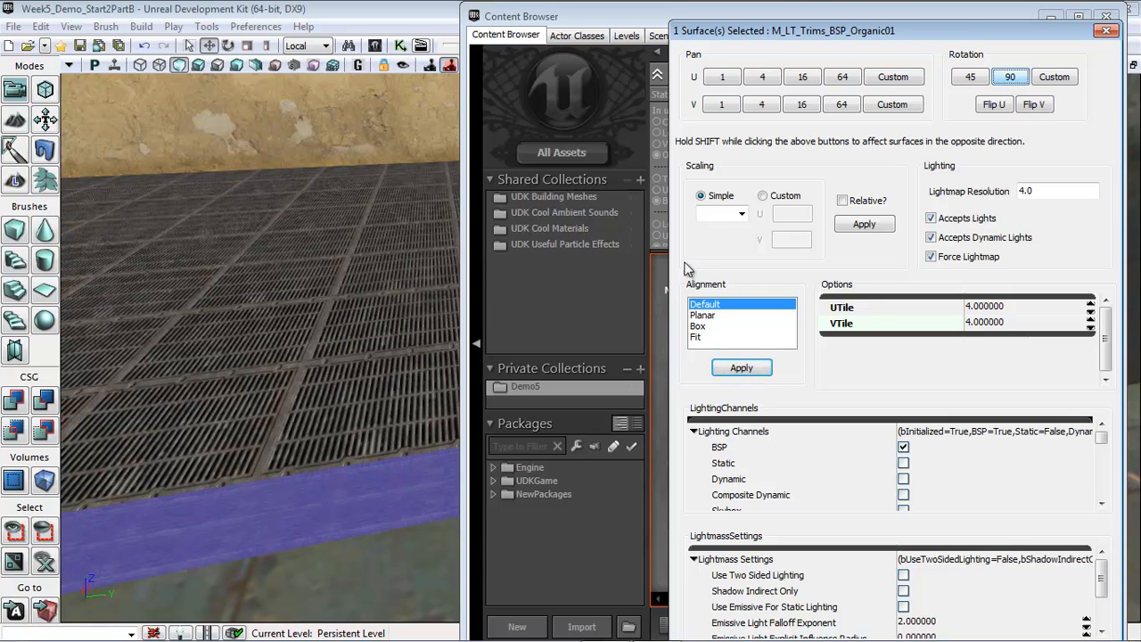
{"action": "left_click", "coordinate": [394, 588]}
{"action": "left_click_drag", "start_coordinate": [394, 587], "coordinate": [190, 570]}
{"action": "right_click_drag", "start_coordinate": [377, 551], "coordinate": [609, 610]}
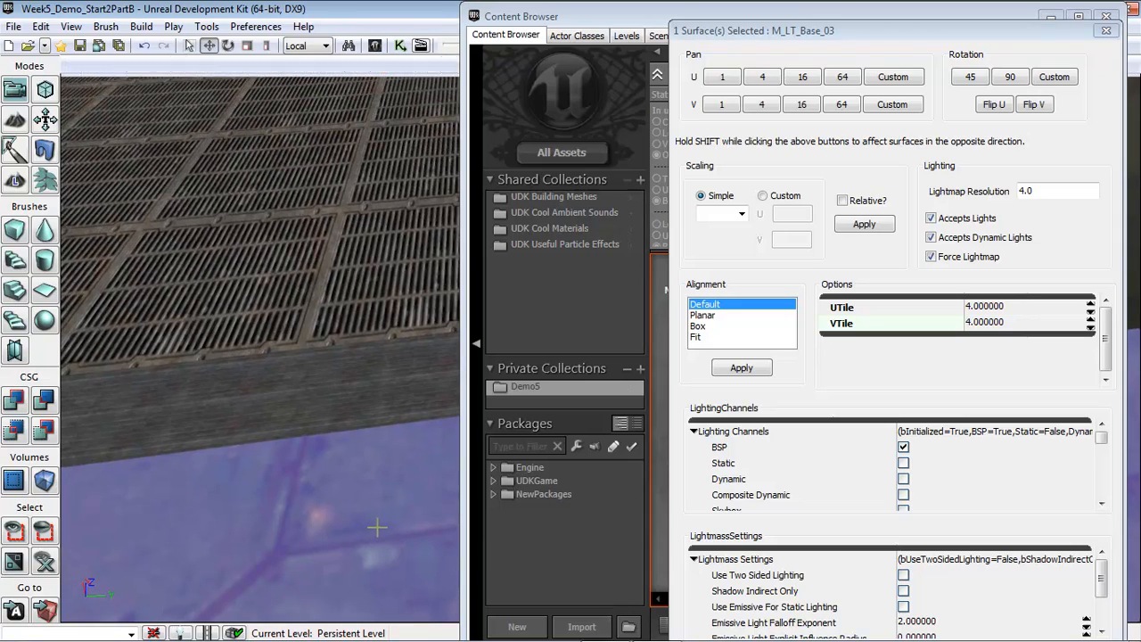
{"action": "left_click_drag", "start_coordinate": [366, 503], "coordinate": [362, 448]}
{"action": "right_click_drag", "start_coordinate": [356, 444], "coordinate": [466, 118]}
{"action": "left_click_drag", "start_coordinate": [357, 448], "coordinate": [375, 562]}
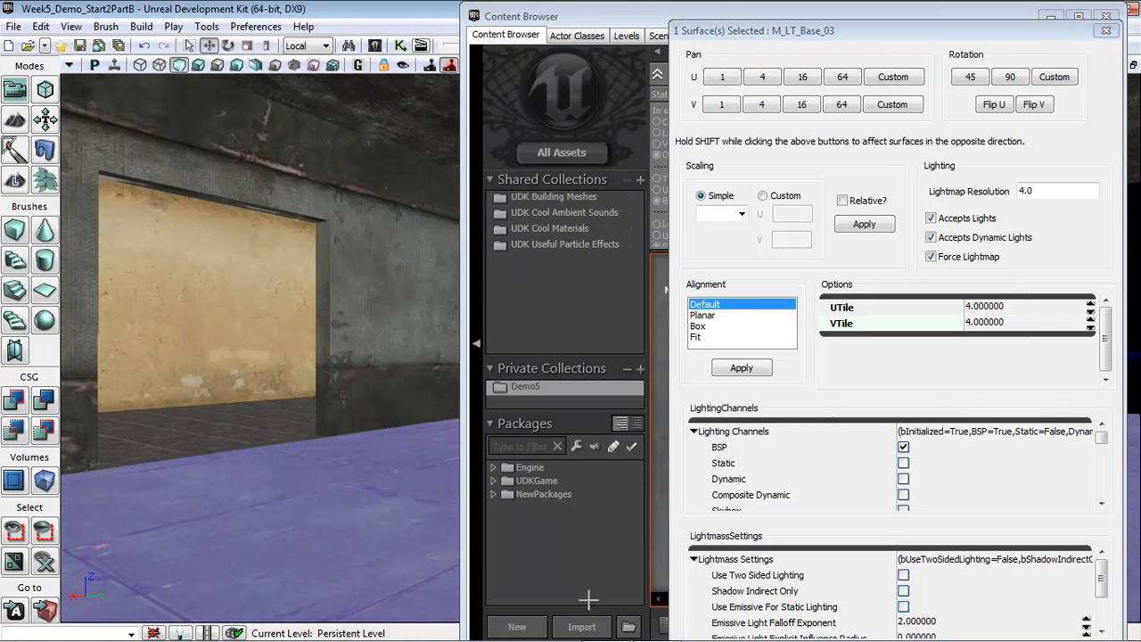
- Build everything in the level and close the map check report
{"action": "left_click", "coordinate": [141, 26]}
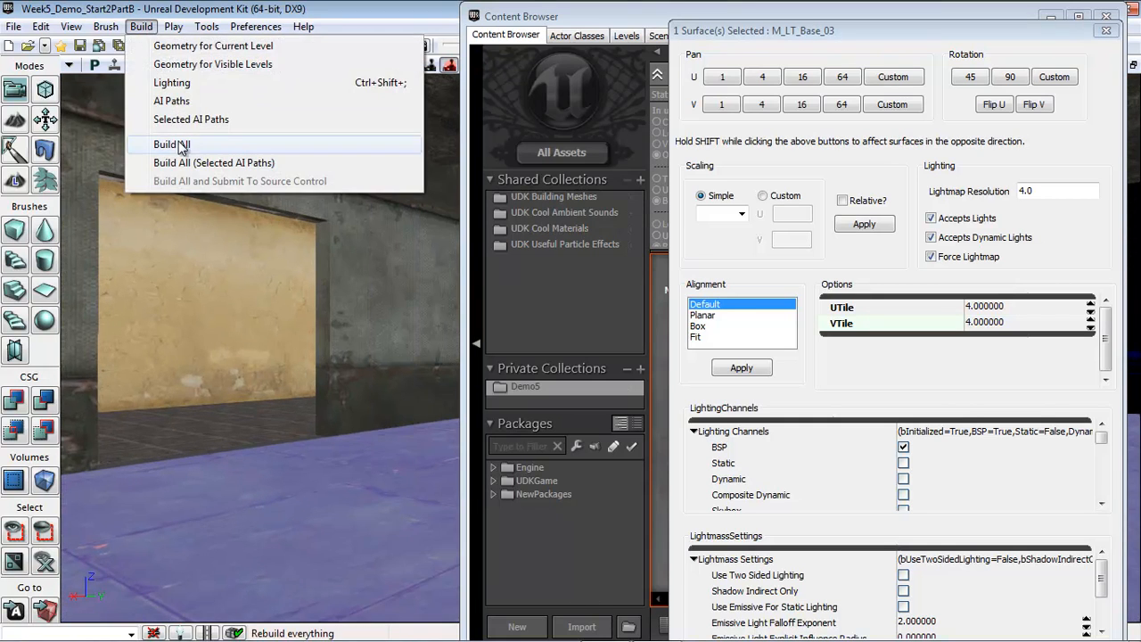
{"action": "left_click", "coordinate": [169, 145]}
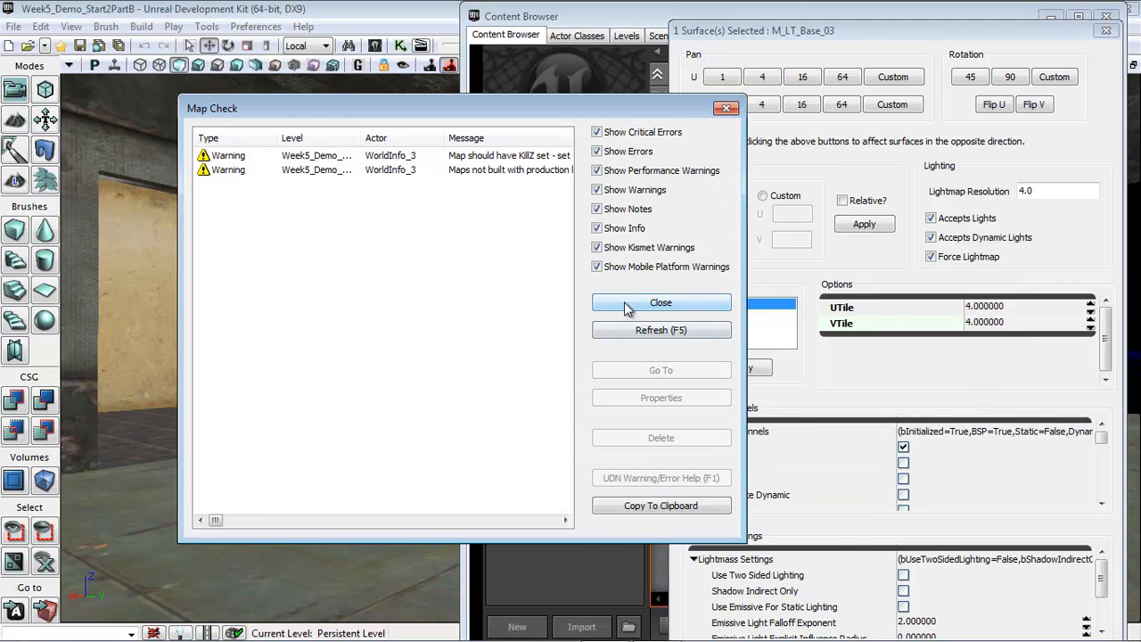
{"action": "left_click", "coordinate": [628, 303]}
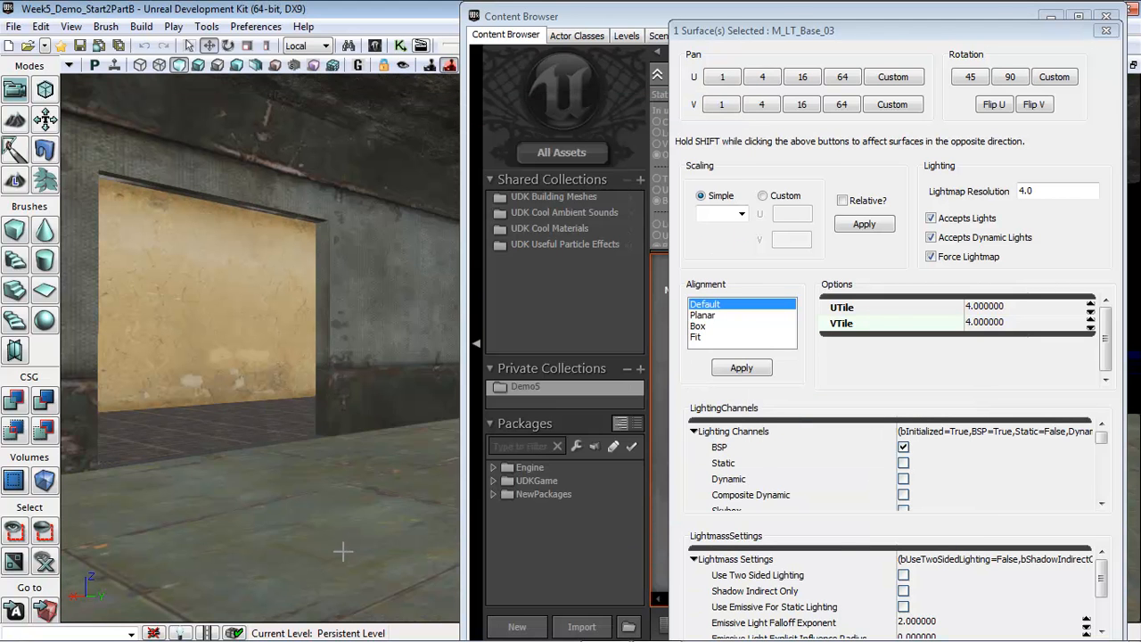
- Play the level from the floor in front of the doorway, walk up to inspect the lighting, and exit the preview
{"action": "right_click", "coordinate": [345, 540]}
{"action": "left_click", "coordinate": [381, 524]}
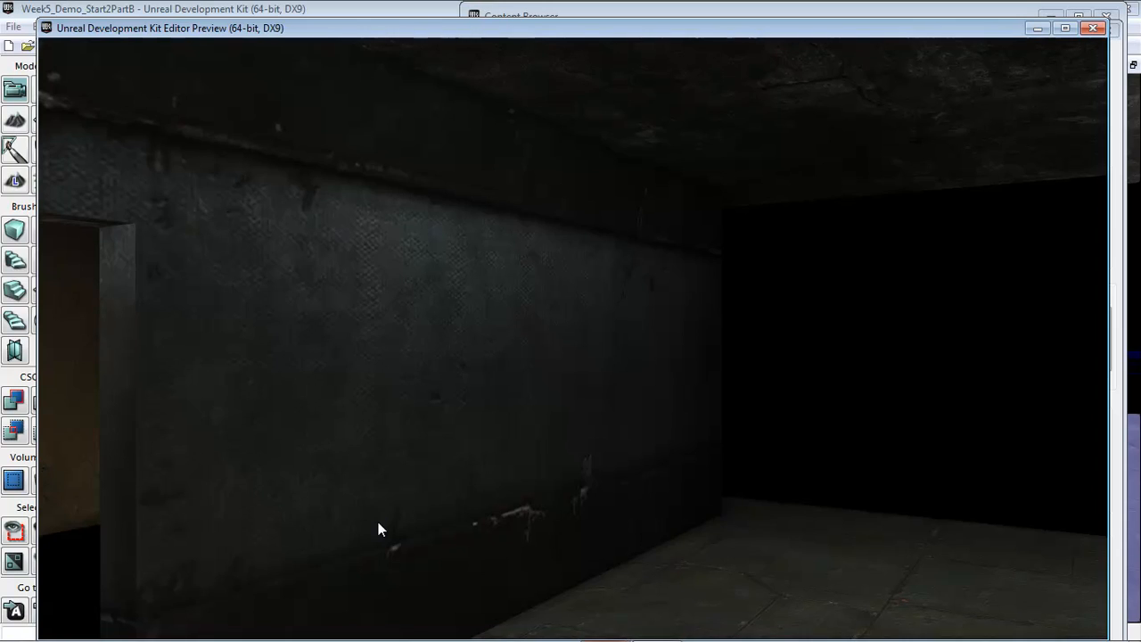
{"action": "key", "text": "w"}
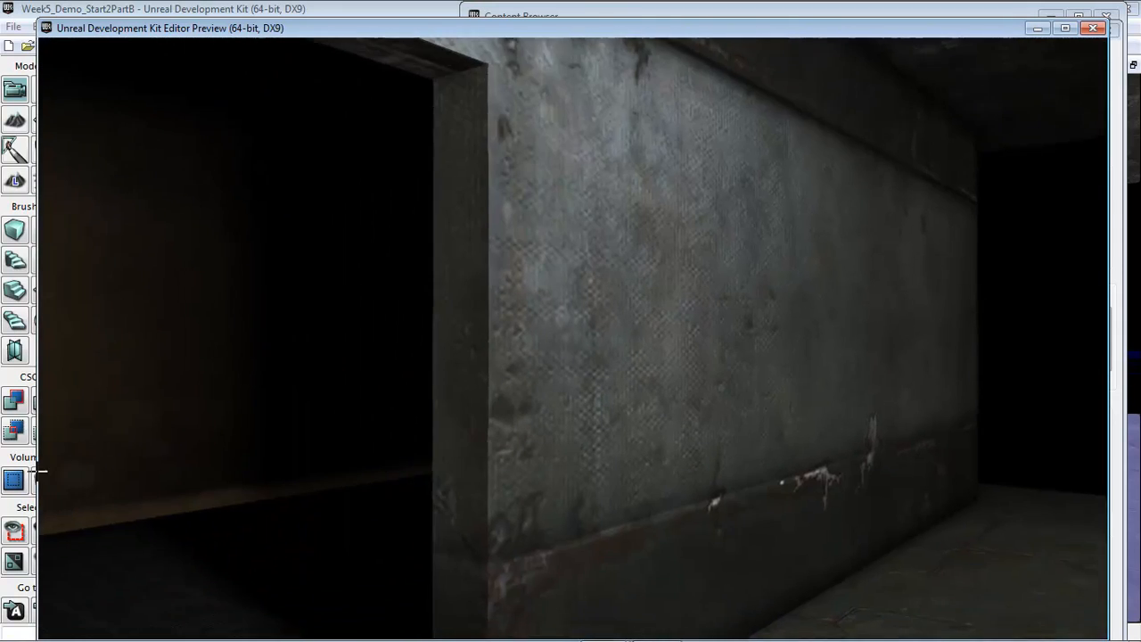
{"action": "key", "text": "Escape"}
- Select all surfaces in the level and set their lightmap resolution to 4
{"action": "right_click", "coordinate": [314, 515]}
{"action": "mouse_move", "coordinate": [543, 290]}
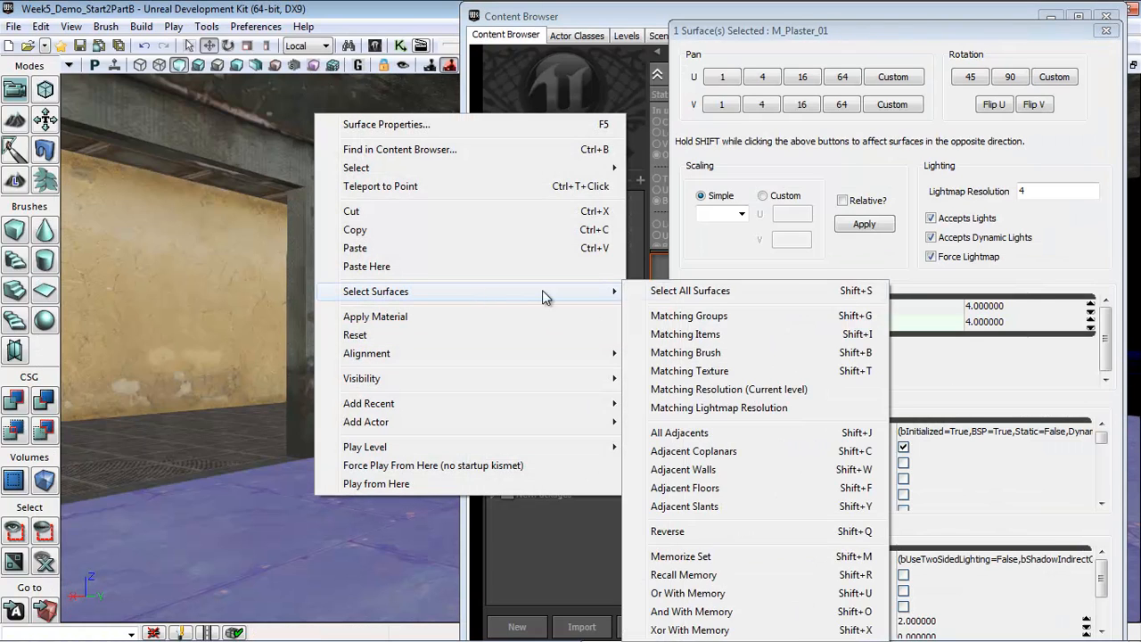
{"action": "left_click", "coordinate": [795, 288]}
{"action": "left_click", "coordinate": [1068, 191]}
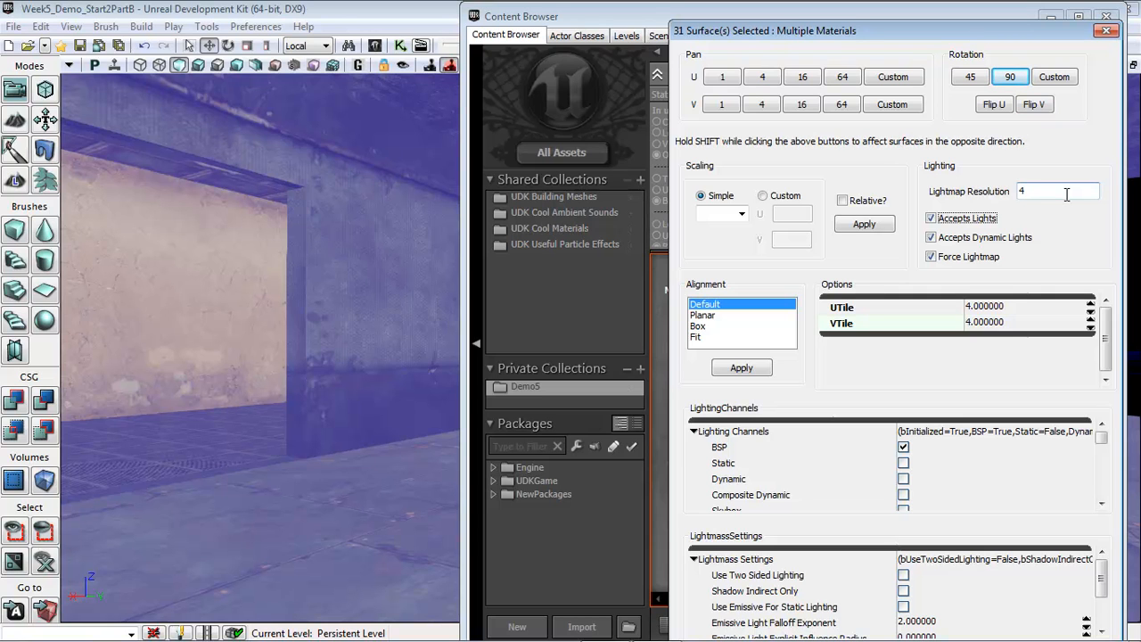
- Select only the foreground floor, rebuild everything in the level, and close the map check report
{"action": "left_click", "coordinate": [327, 532]}
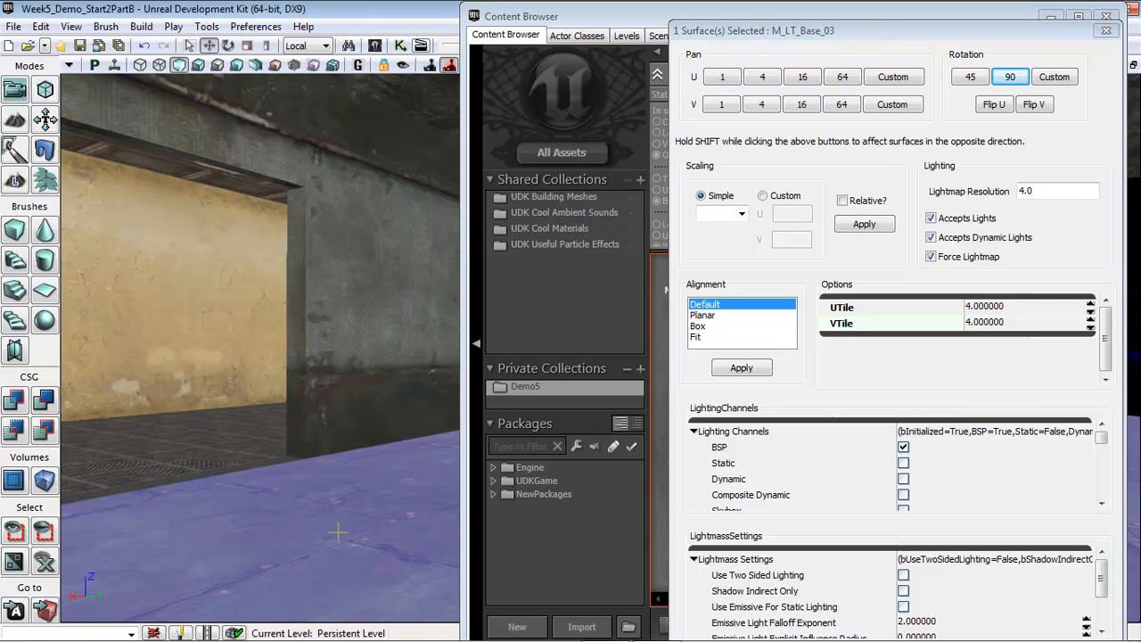
{"action": "left_click", "coordinate": [153, 27]}
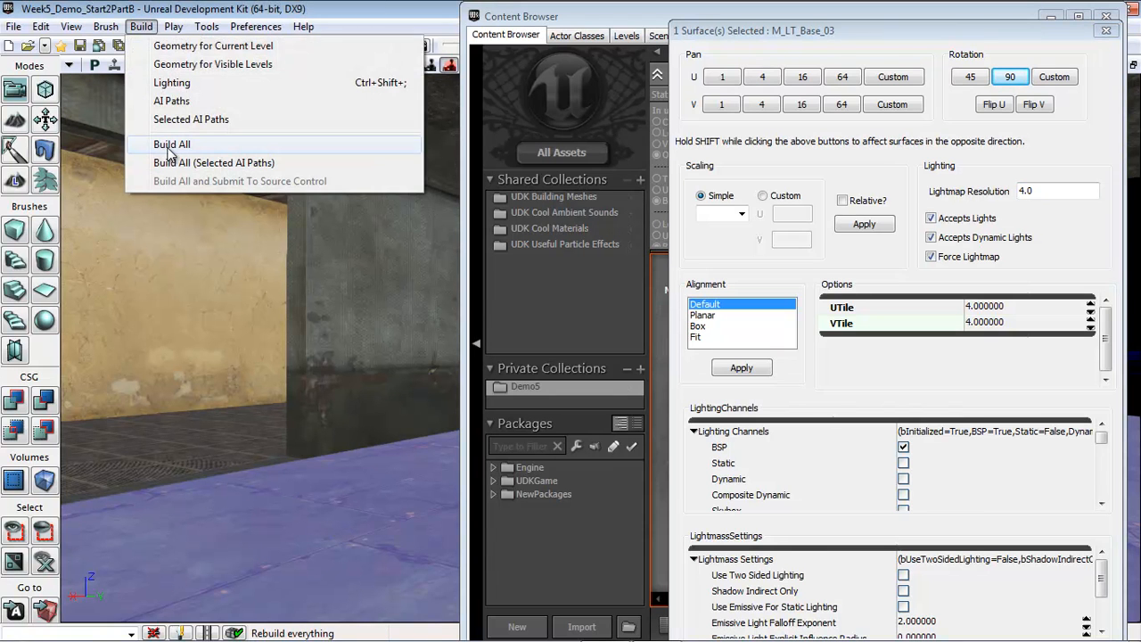
{"action": "left_click", "coordinate": [170, 148]}
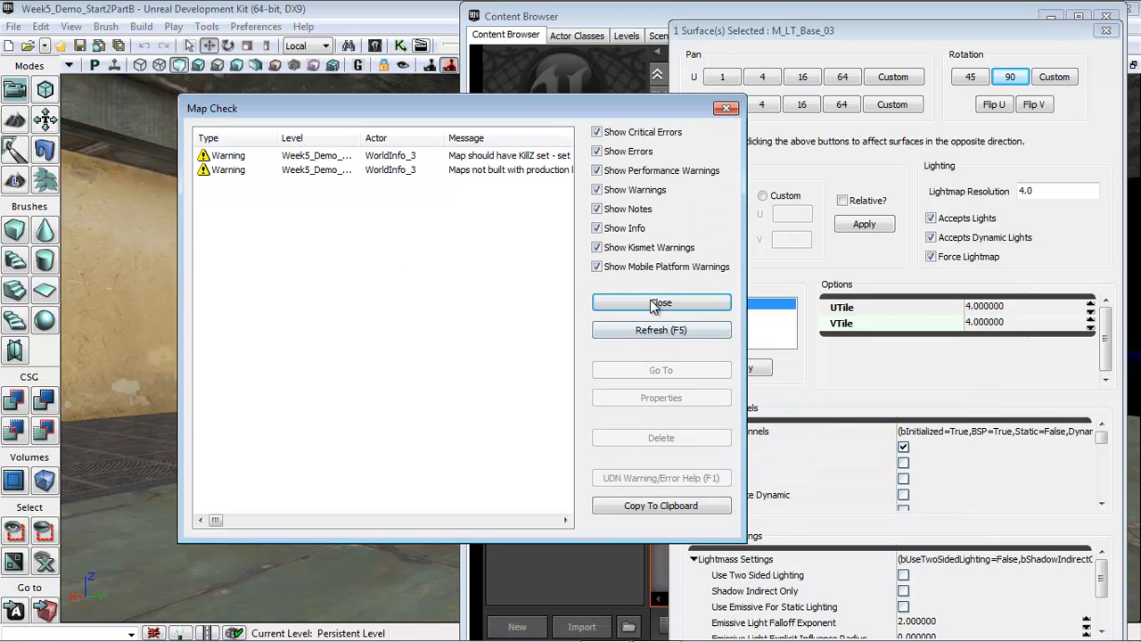
{"action": "left_click", "coordinate": [652, 300]}
- Play the level from the floor near the doorway, walk around to inspect the lighting, and exit the preview
{"action": "right_click", "coordinate": [383, 545]}
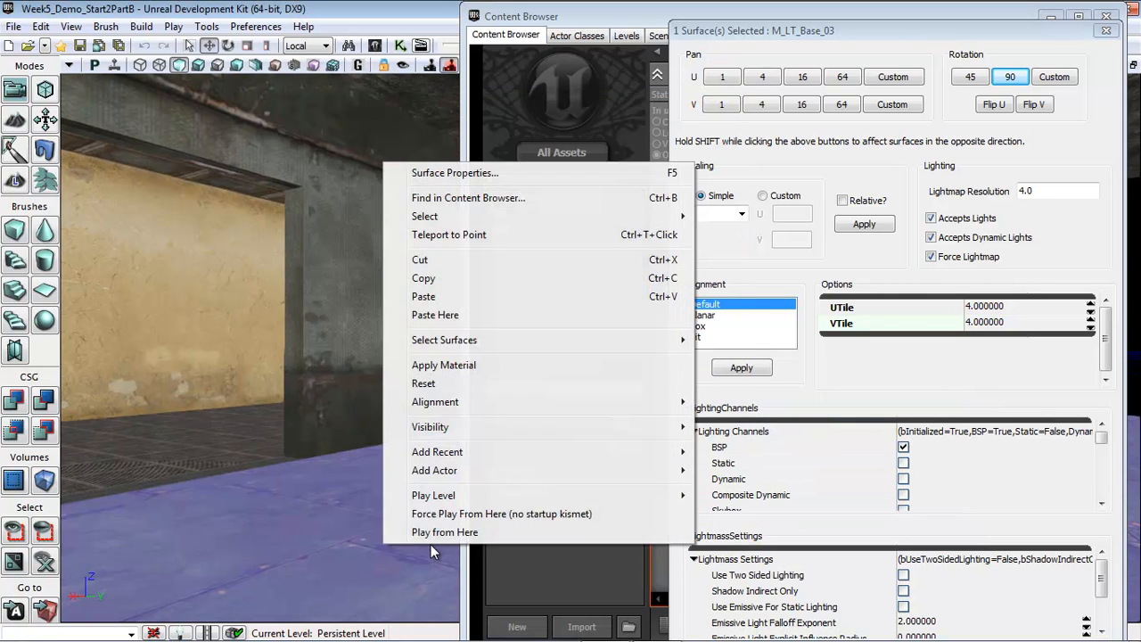
{"action": "left_click", "coordinate": [431, 534]}
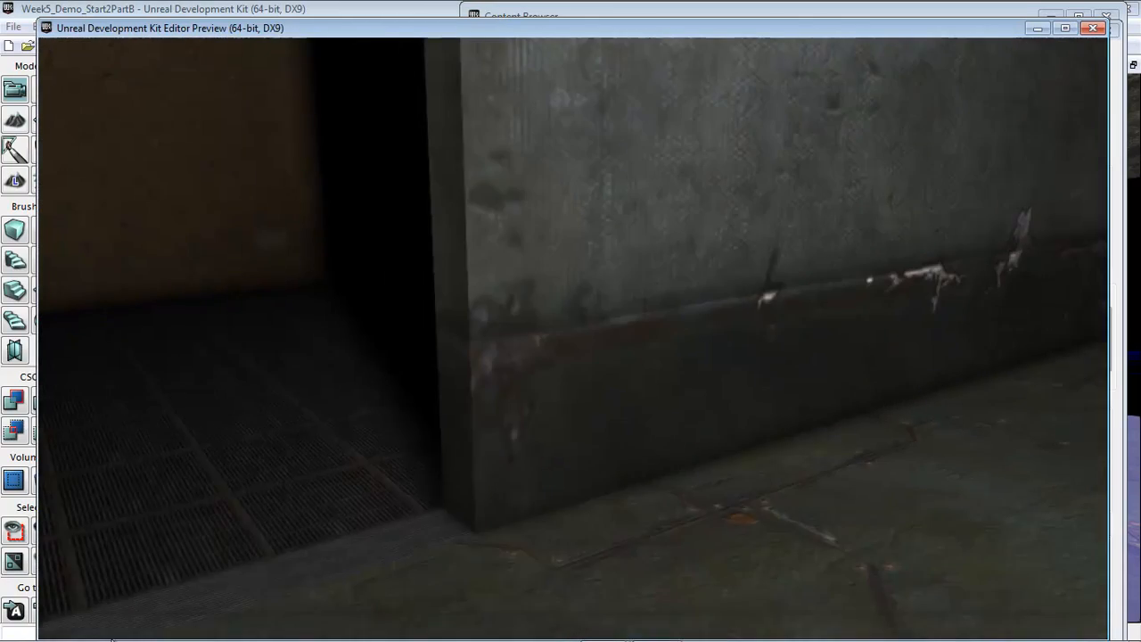
{"action": "key", "text": "w"}
{"action": "key", "text": "w"}
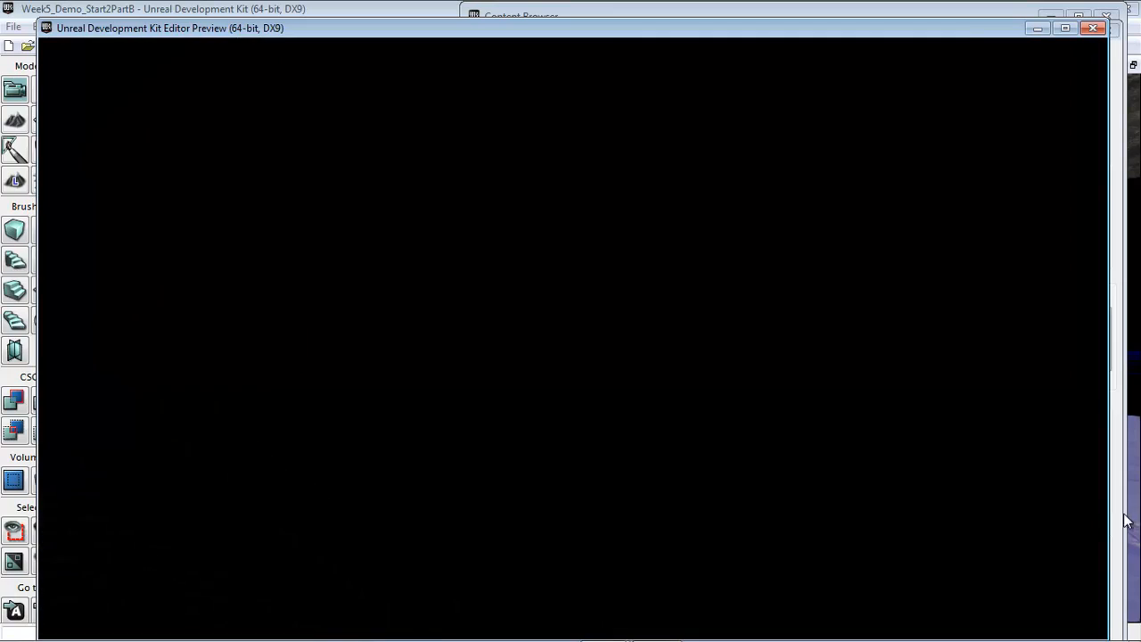
{"action": "key", "text": "w"}
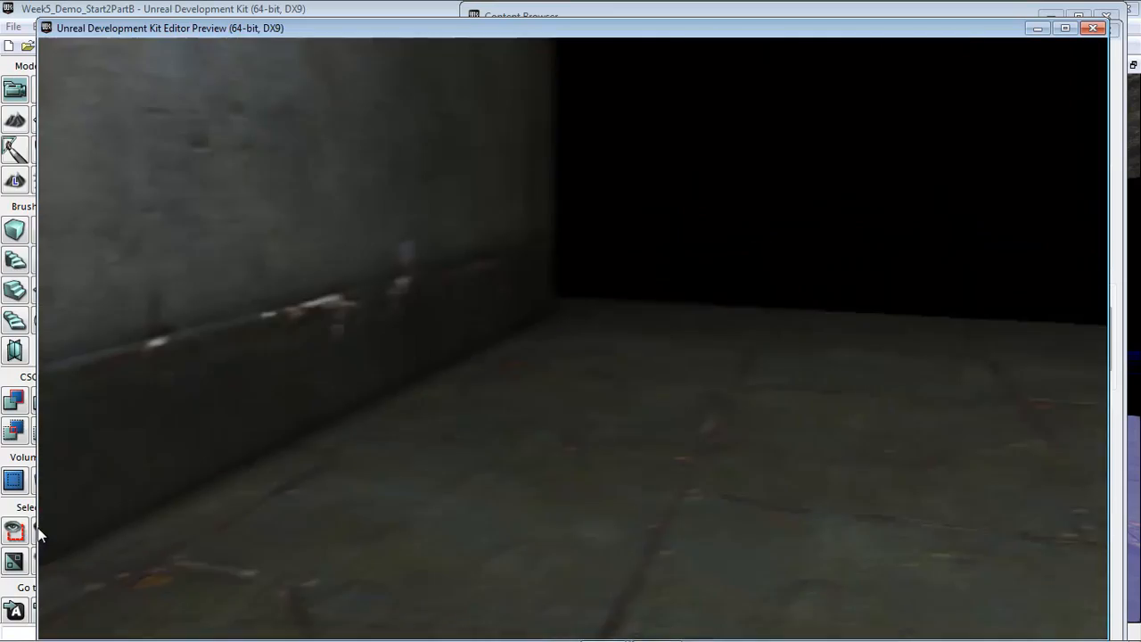
{"action": "key", "text": "Escape"}
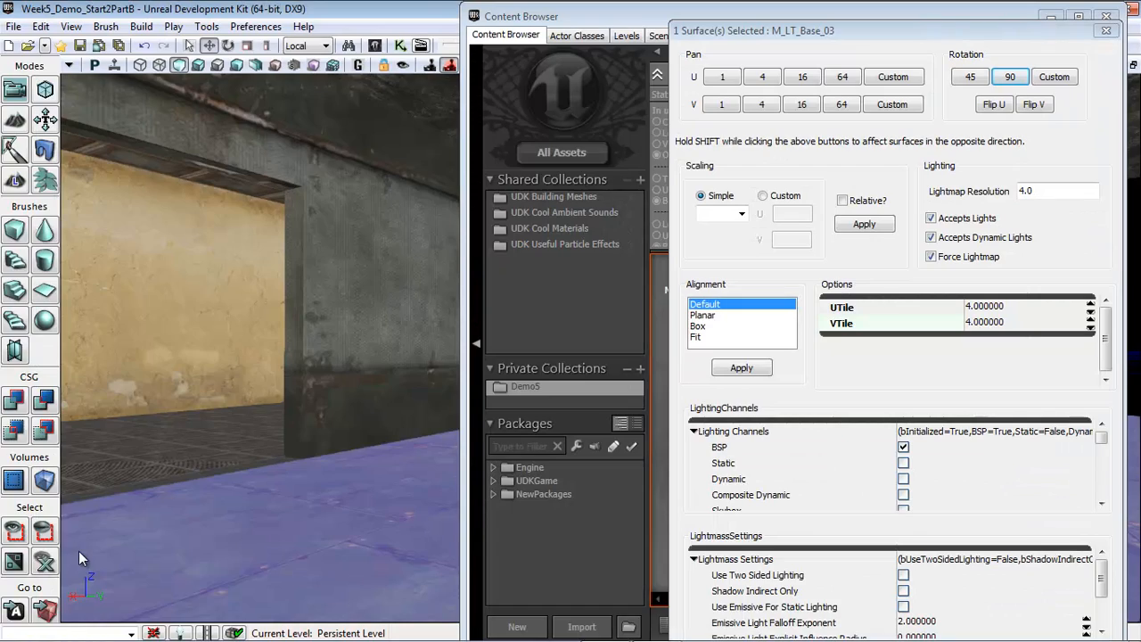
- Close the surface properties and place the S_HU_Deco_SM_GasTanks03 static mesh on the floor of the yellow-walled room
{"action": "left_click", "coordinate": [1106, 32]}
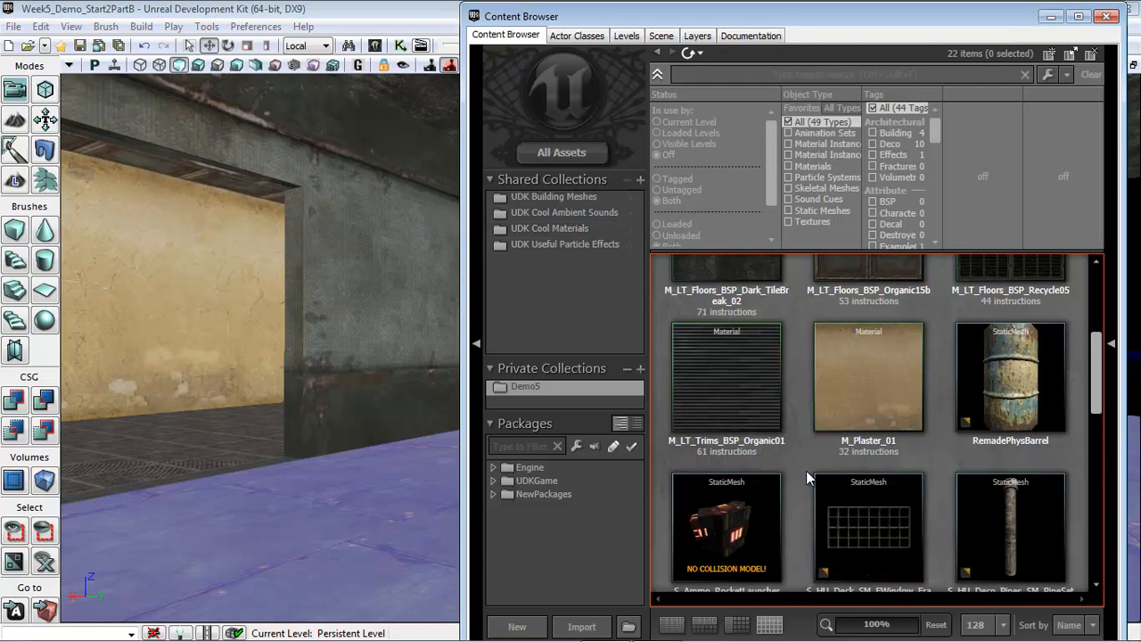
{"action": "scroll", "coordinate": [811, 454], "scroll_direction": "down", "scroll_amount": 3}
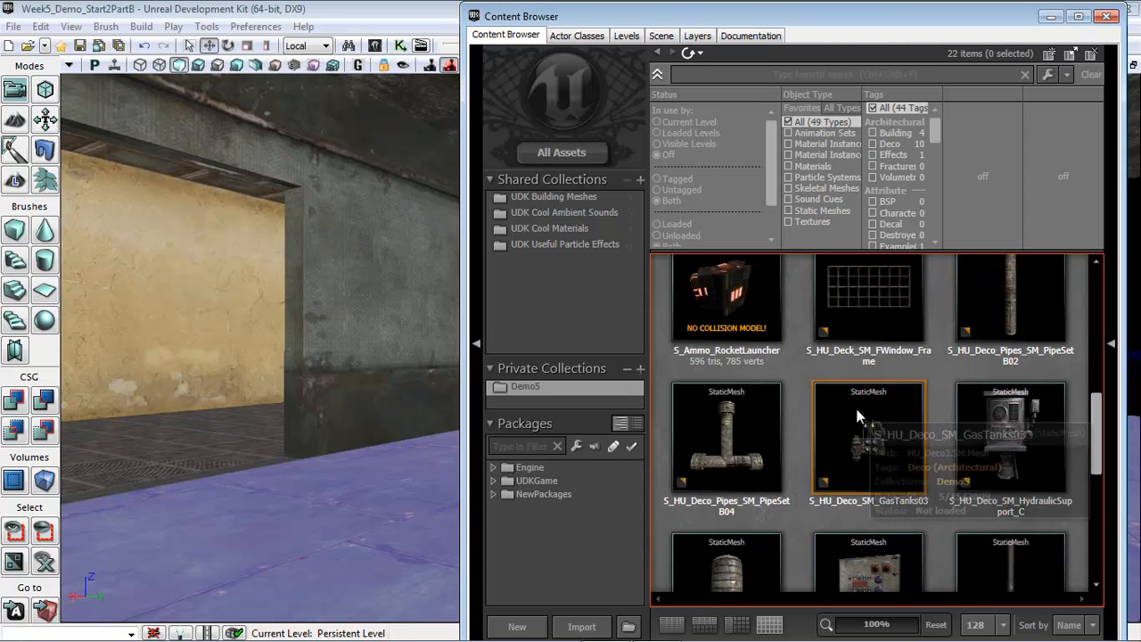
{"action": "left_click", "coordinate": [856, 417]}
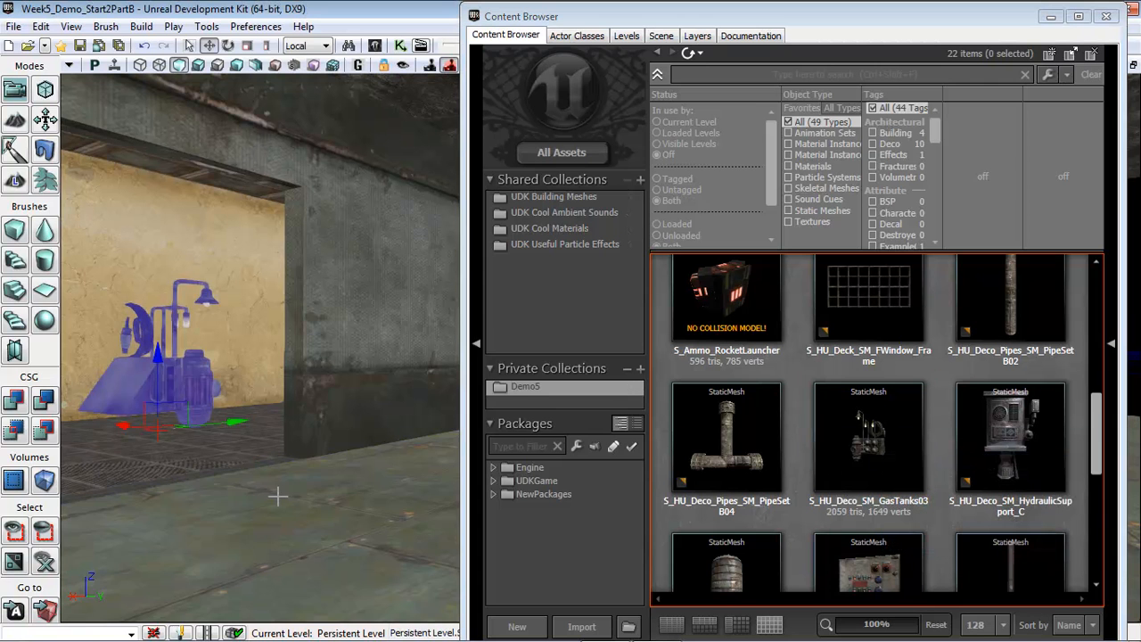
{"action": "mouse_move", "coordinate": [280, 492]}
{"action": "left_mouse_down"}
{"action": "mouse_move", "coordinate": [219, 408]}
{"action": "mouse_move", "coordinate": [281, 480]}
{"action": "left_mouse_up"}
{"action": "left_click_drag", "start_coordinate": [324, 434], "coordinate": [93, 455]}
- Restore the four-viewport layout and, in the top view, move the gas tanks mesh to the short end wall of the inner room
{"action": "left_click", "coordinate": [1106, 16]}
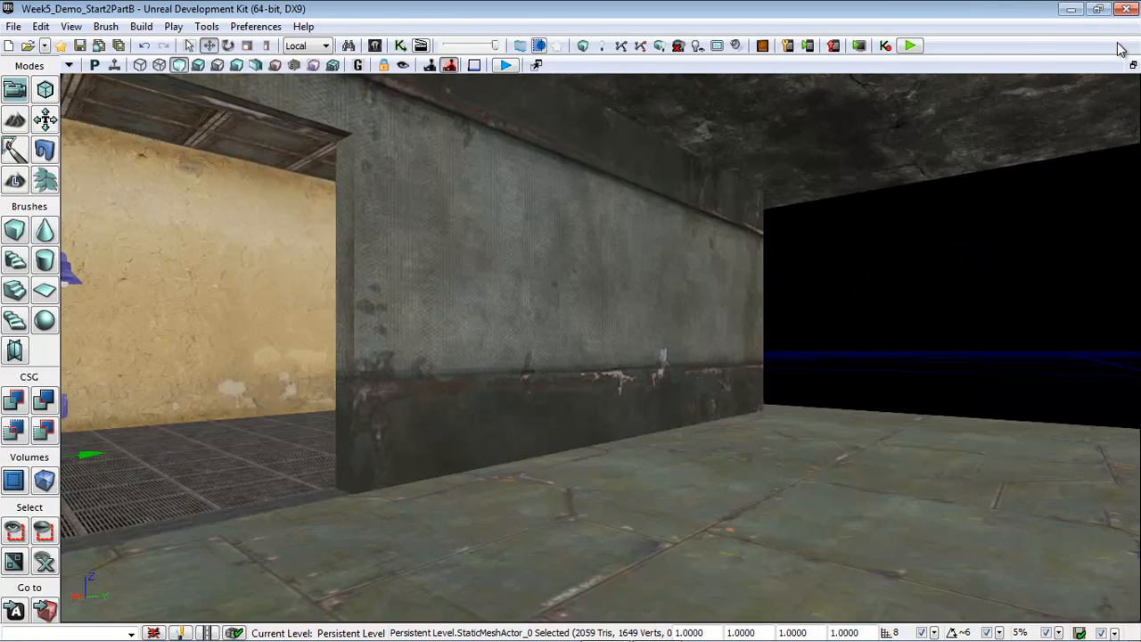
{"action": "left_click", "coordinate": [1131, 66]}
{"action": "left_click_drag", "start_coordinate": [505, 244], "coordinate": [486, 256]}
{"action": "scroll", "coordinate": [966, 507], "scroll_direction": "up", "scroll_amount": 5}
{"action": "scroll", "coordinate": [950, 496], "scroll_direction": "down", "scroll_amount": 6}
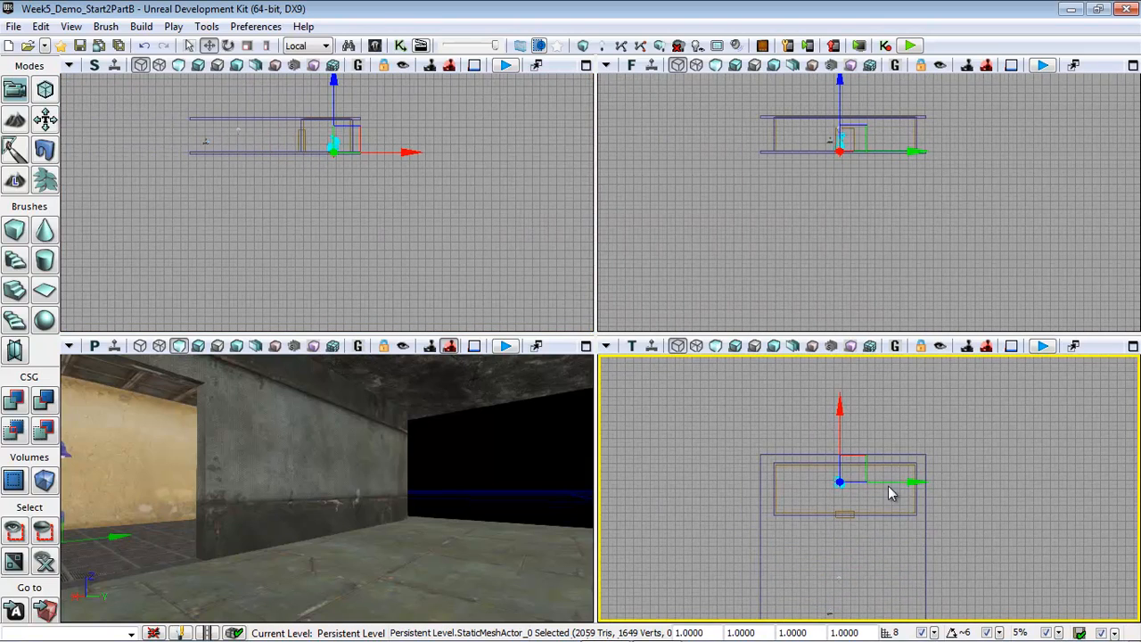
{"action": "left_click_drag", "start_coordinate": [889, 481], "coordinate": [997, 505]}
{"action": "scroll", "coordinate": [847, 497], "scroll_direction": "up", "scroll_amount": 2}
{"action": "scroll", "coordinate": [860, 494], "scroll_direction": "up", "scroll_amount": 4}
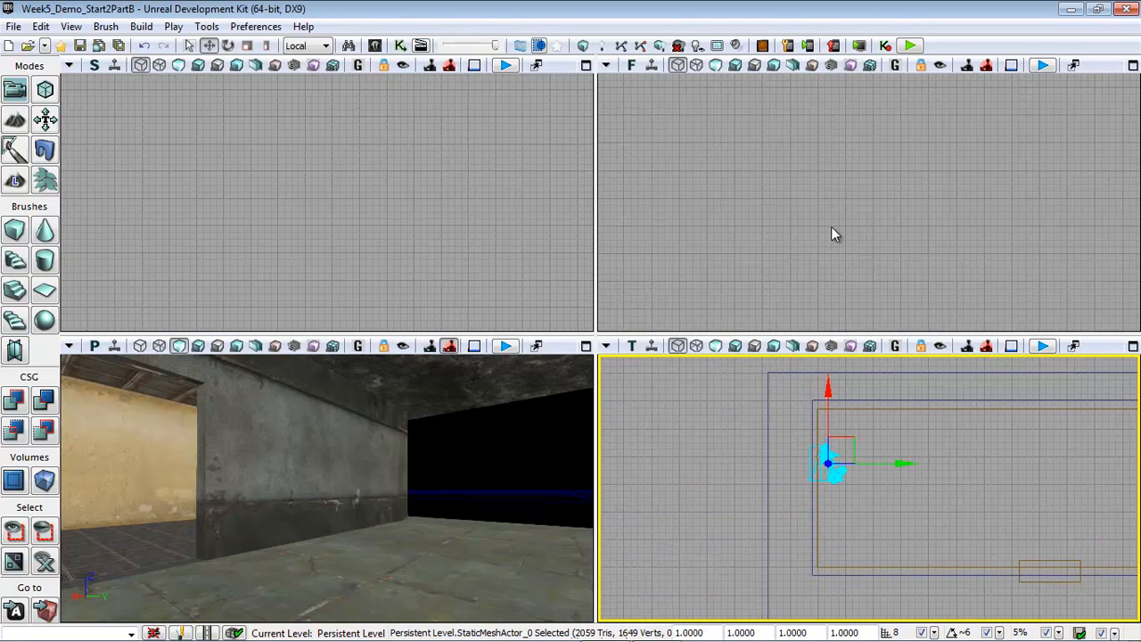
- Scale the gas tanks mesh up uniformly to about 1.70
{"action": "left_click", "coordinate": [247, 45]}
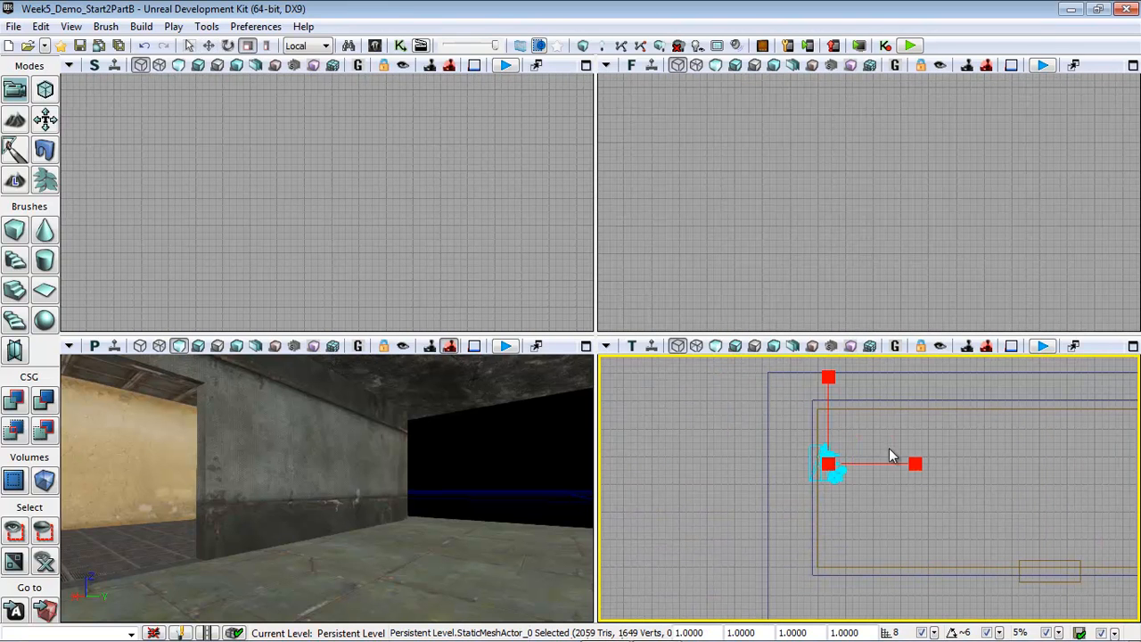
{"action": "mouse_move", "coordinate": [914, 462]}
{"action": "left_mouse_down"}
{"action": "mouse_move", "coordinate": [955, 456]}
{"action": "mouse_move", "coordinate": [911, 460]}
{"action": "left_mouse_up"}
{"action": "left_click", "coordinate": [208, 45]}
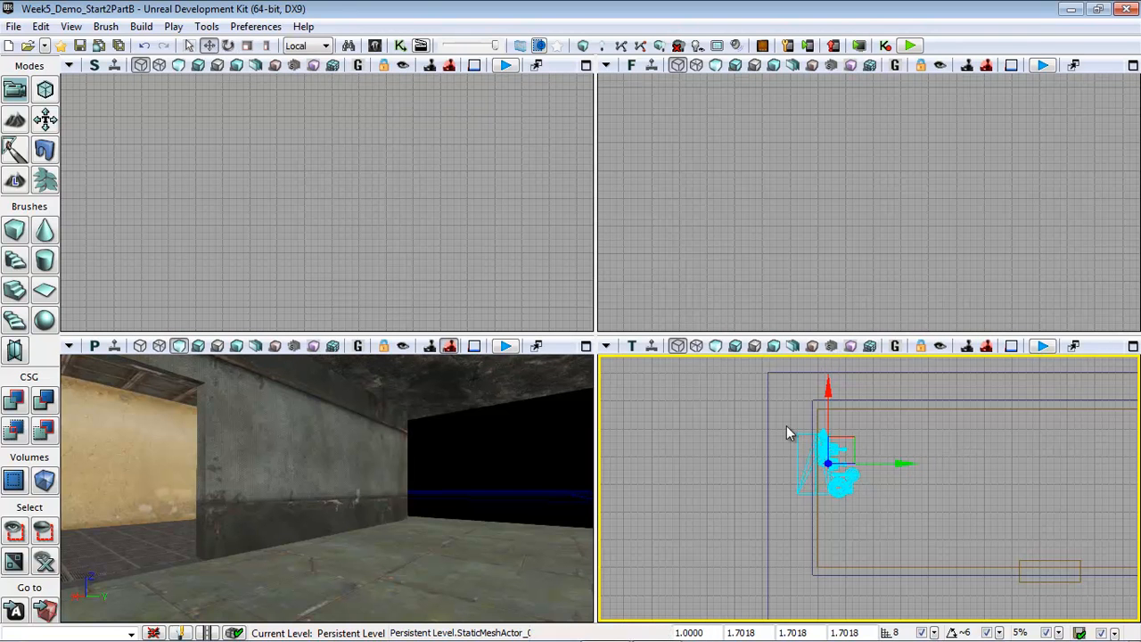
- Shift the gas tanks slightly away from the end wall and along it, and raise them a little above the floor
{"action": "left_click_drag", "start_coordinate": [895, 465], "coordinate": [905, 461]}
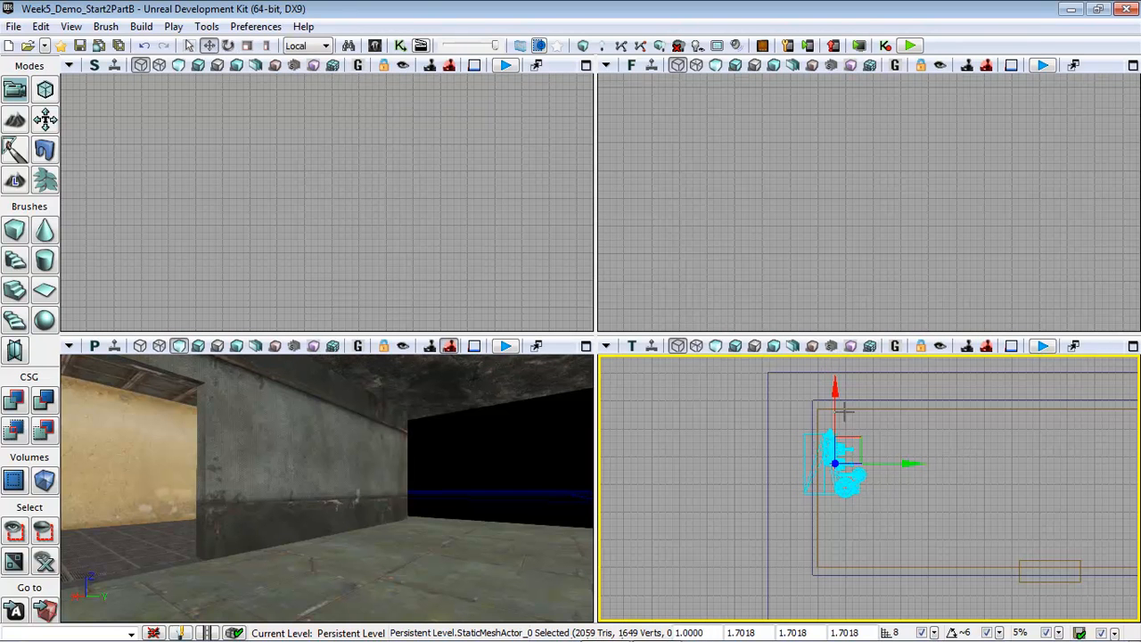
{"action": "left_click_drag", "start_coordinate": [837, 413], "coordinate": [833, 423]}
{"action": "mouse_move", "coordinate": [384, 462]}
{"action": "left_mouse_down"}
{"action": "mouse_move", "coordinate": [255, 347]}
{"action": "mouse_move", "coordinate": [61, 371]}
{"action": "mouse_move", "coordinate": [388, 465]}
{"action": "left_mouse_up"}
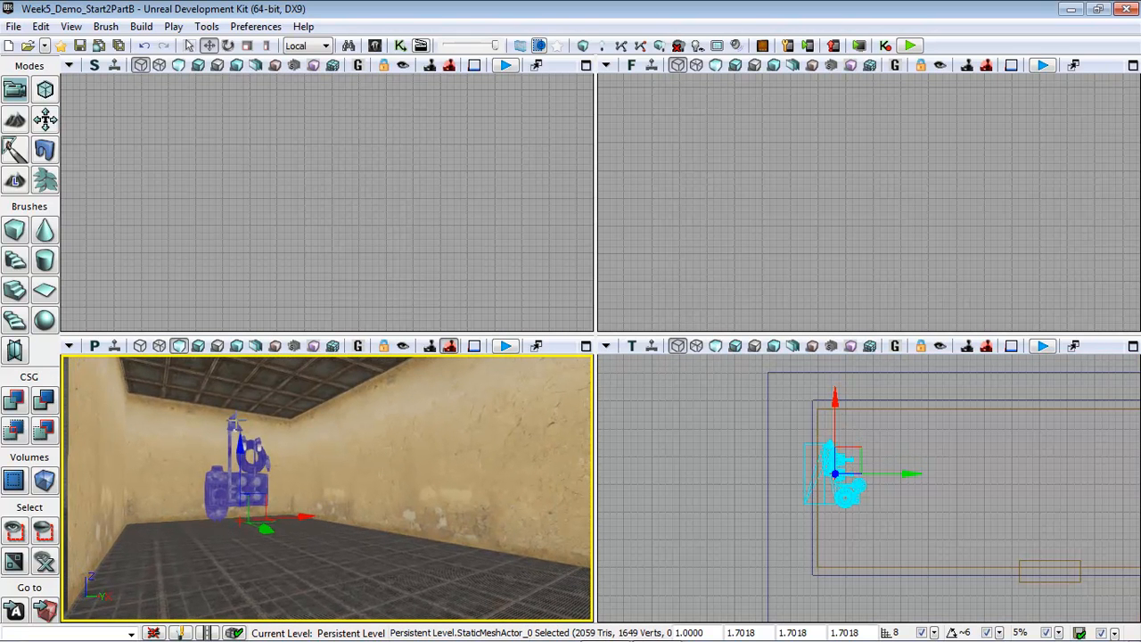
{"action": "left_click_drag", "start_coordinate": [239, 439], "coordinate": [242, 431]}
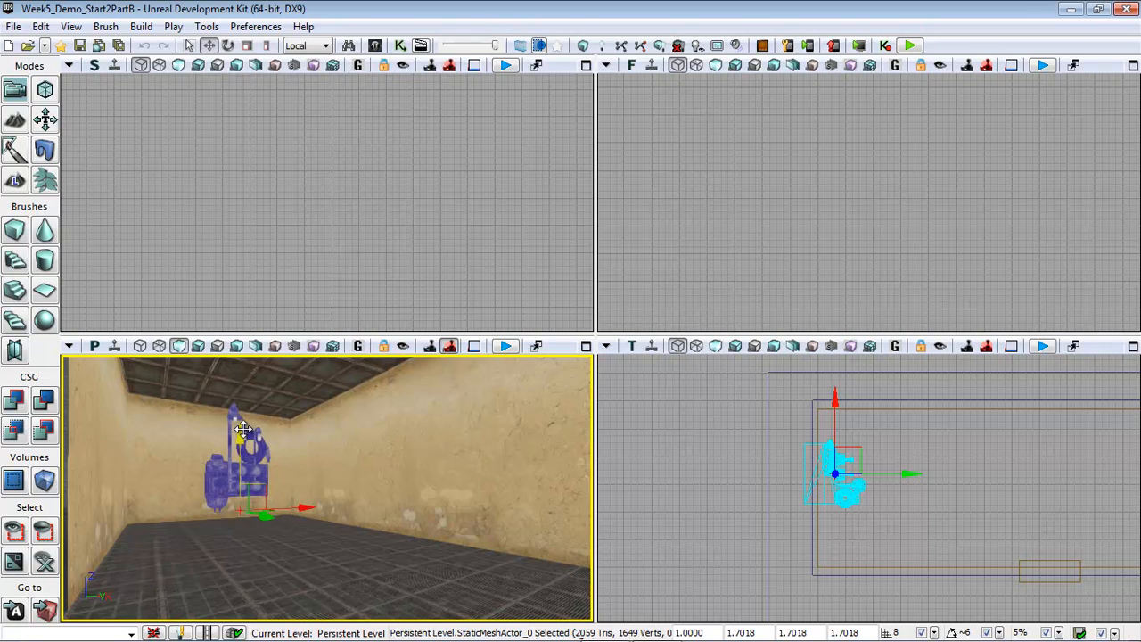
- Scale the gas tanks mesh down uniformly to about 1.54
{"action": "left_click", "coordinate": [246, 47]}
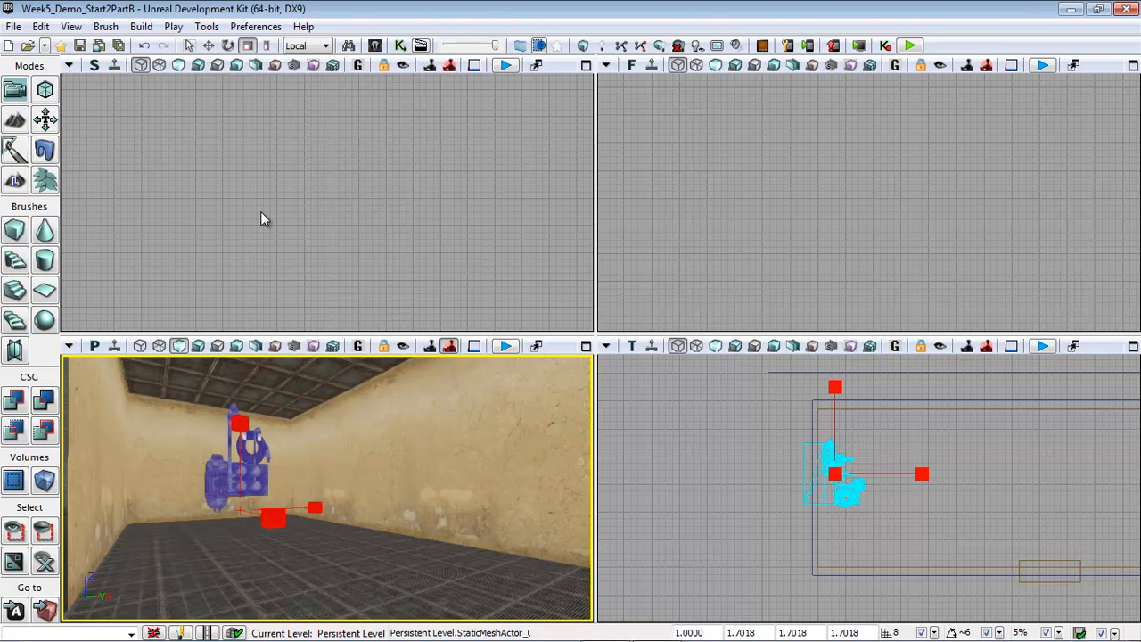
{"action": "left_click_drag", "start_coordinate": [243, 428], "coordinate": [243, 437]}
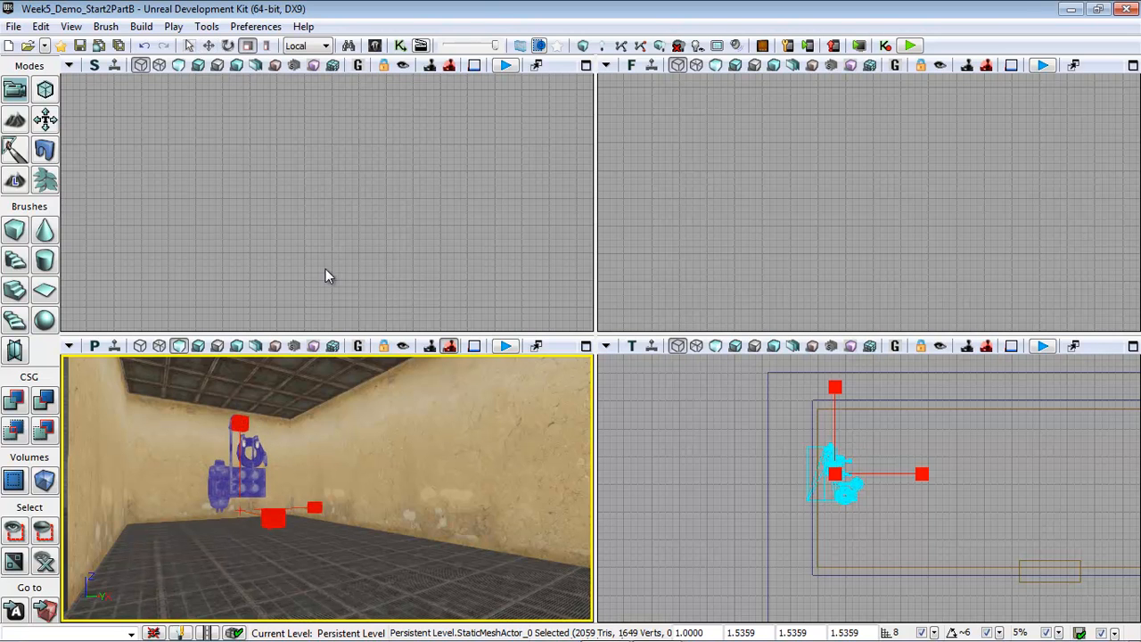
{"action": "left_click", "coordinate": [209, 46]}
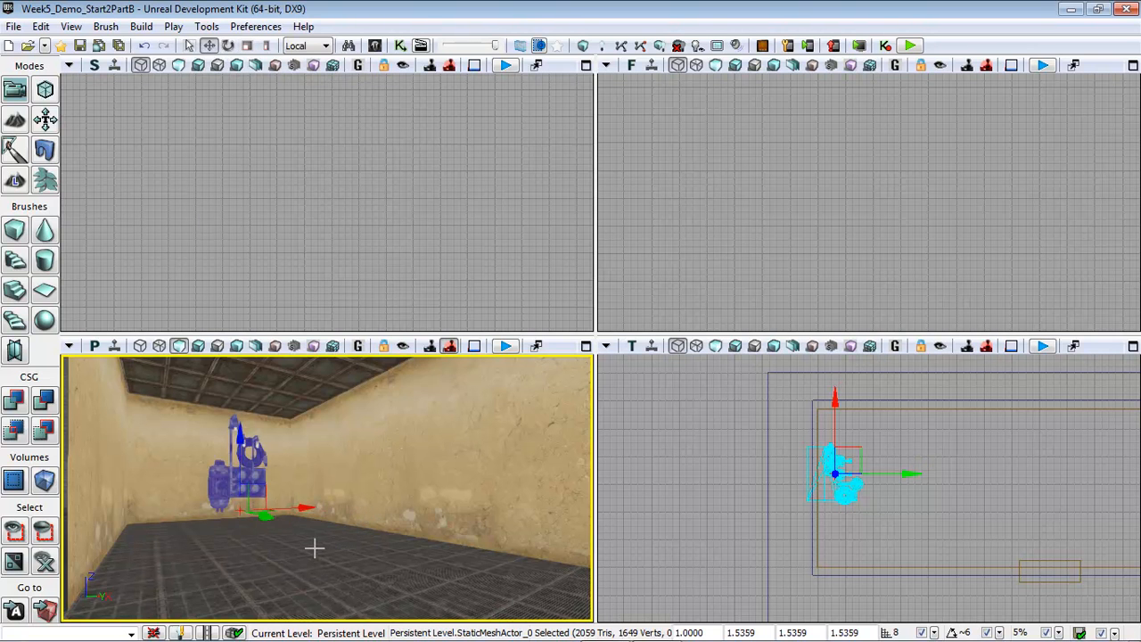
- Open the gas tanks mesh's actor properties and show its Lightmass settings
{"action": "key", "text": "F4"}
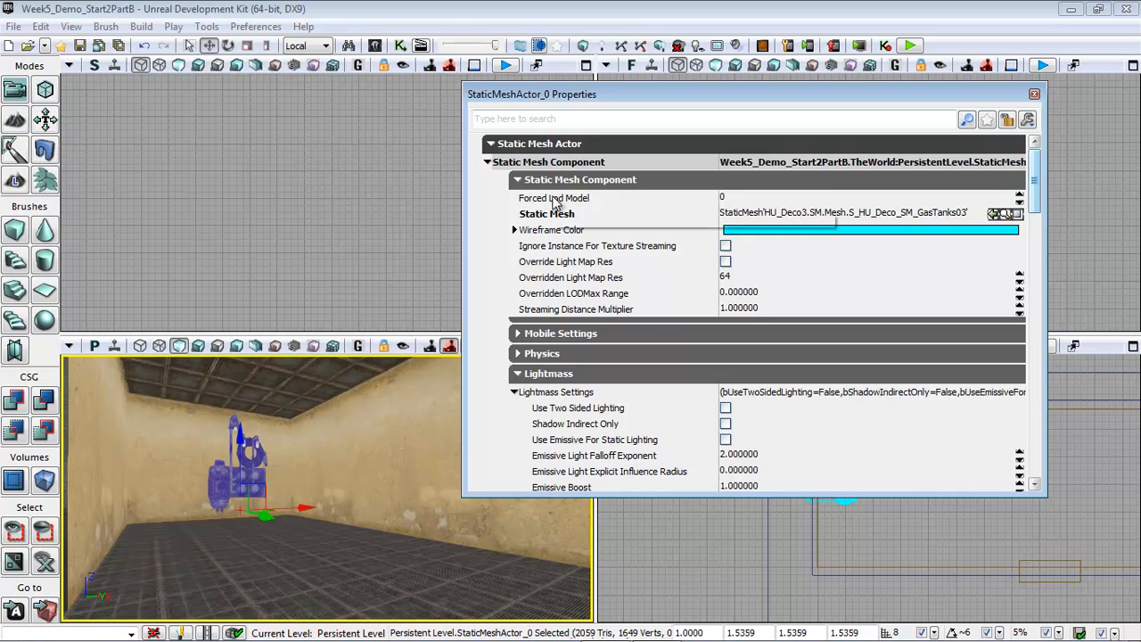
{"action": "left_click", "coordinate": [521, 374]}
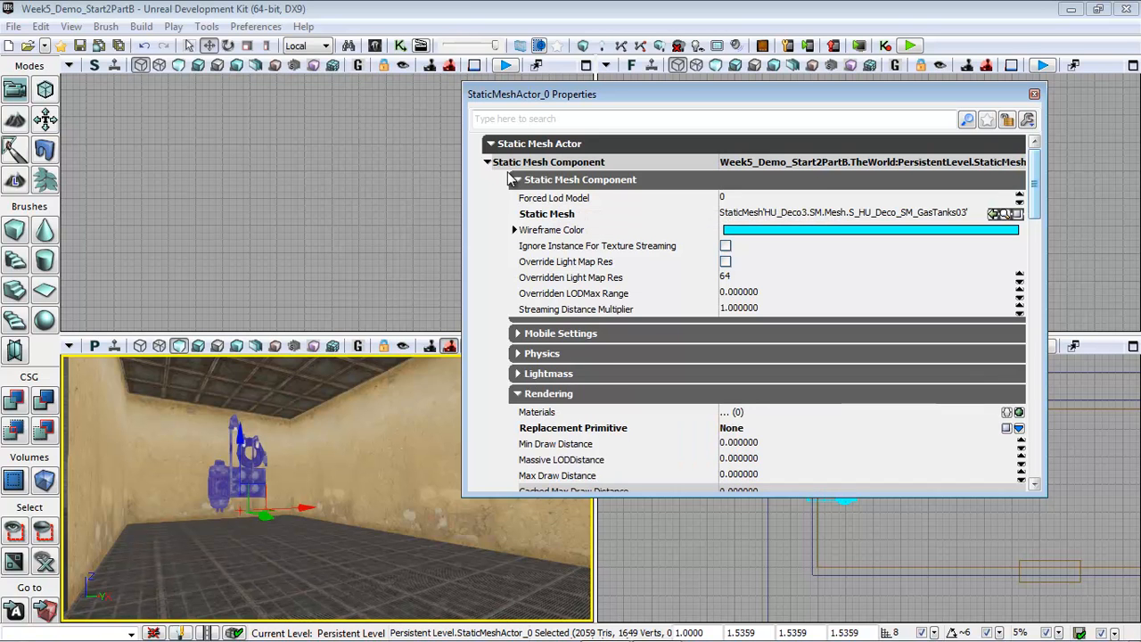
{"action": "left_click", "coordinate": [518, 180]}
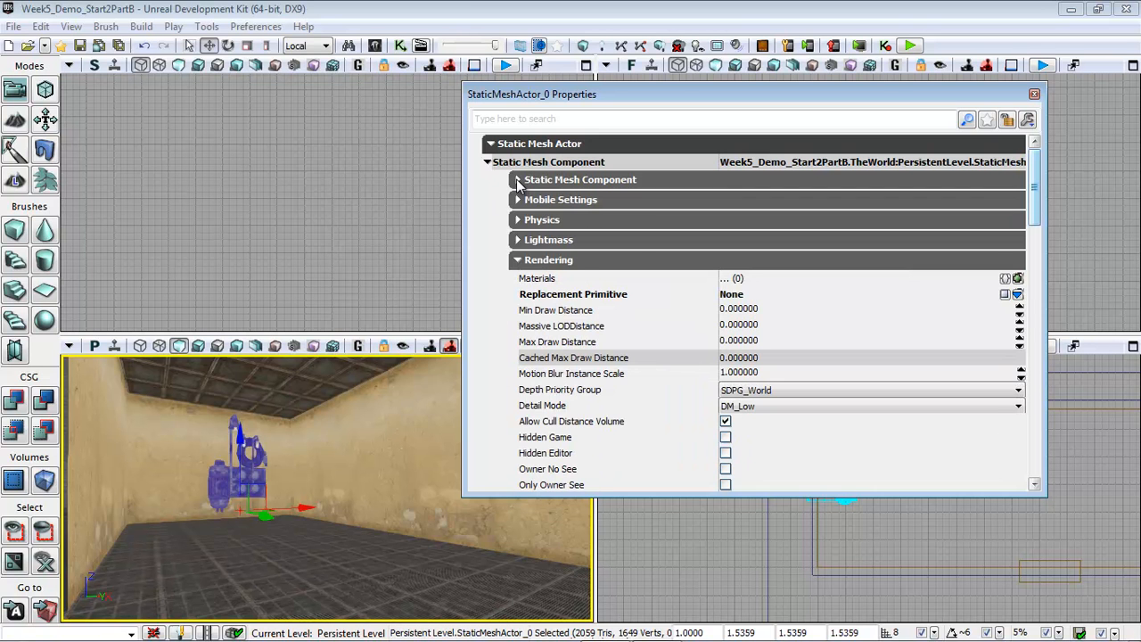
{"action": "left_click", "coordinate": [518, 180]}
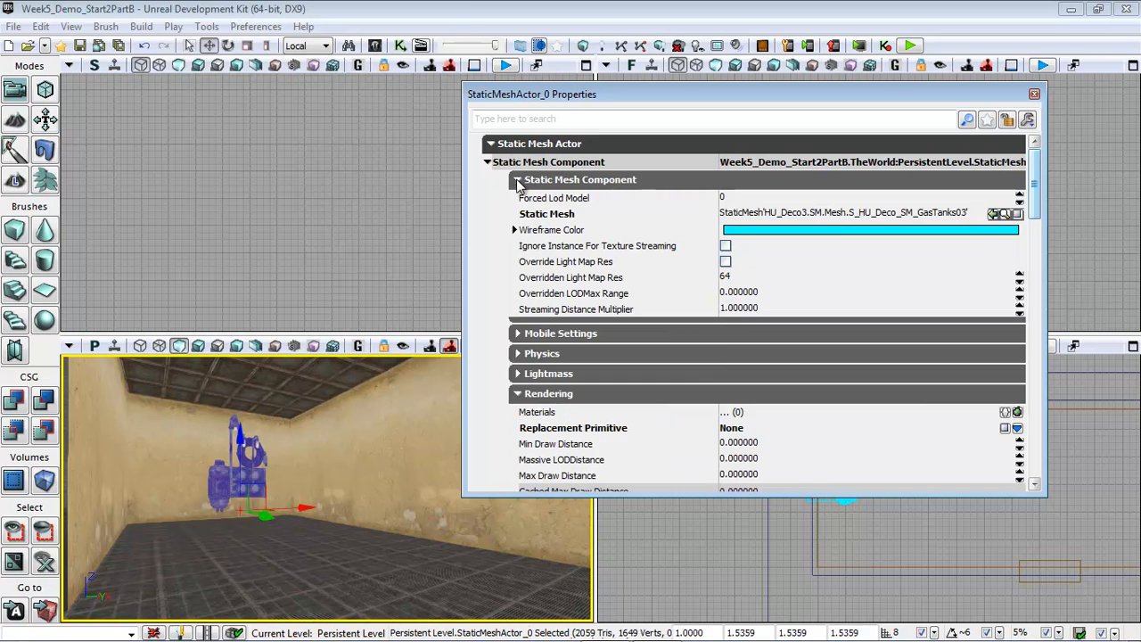
{"action": "left_click", "coordinate": [518, 375]}
{"action": "scroll", "coordinate": [613, 439], "scroll_direction": "down", "scroll_amount": 4}
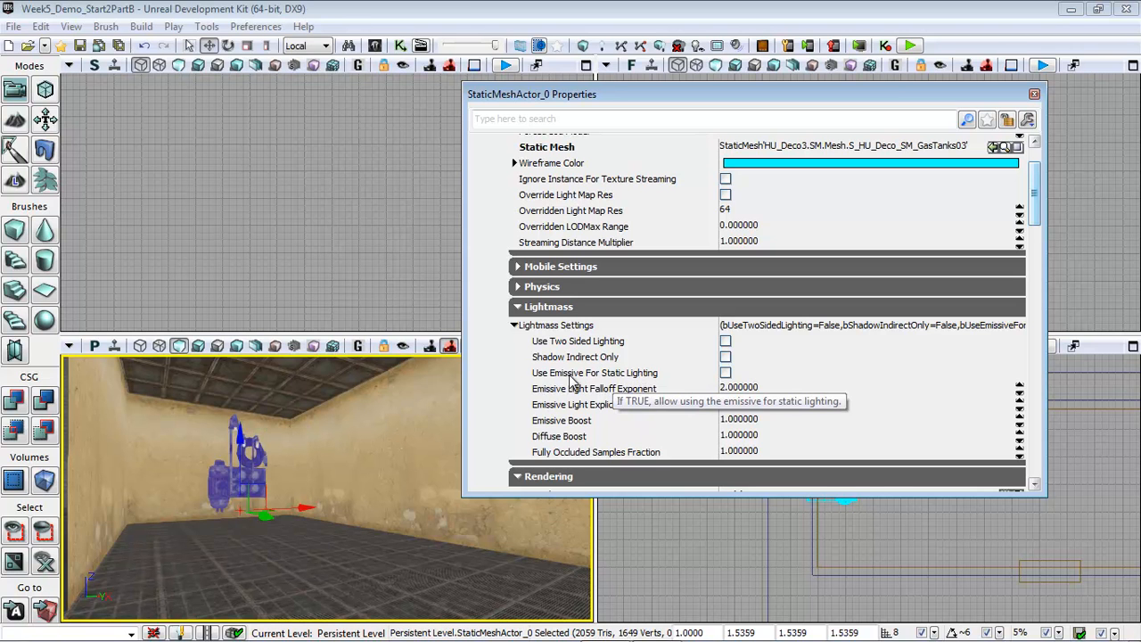
- Examine the gas tanks' glowing parts in lit shading with the mesh deselected, and return the perspective view to unlit
{"action": "left_click", "coordinate": [199, 347]}
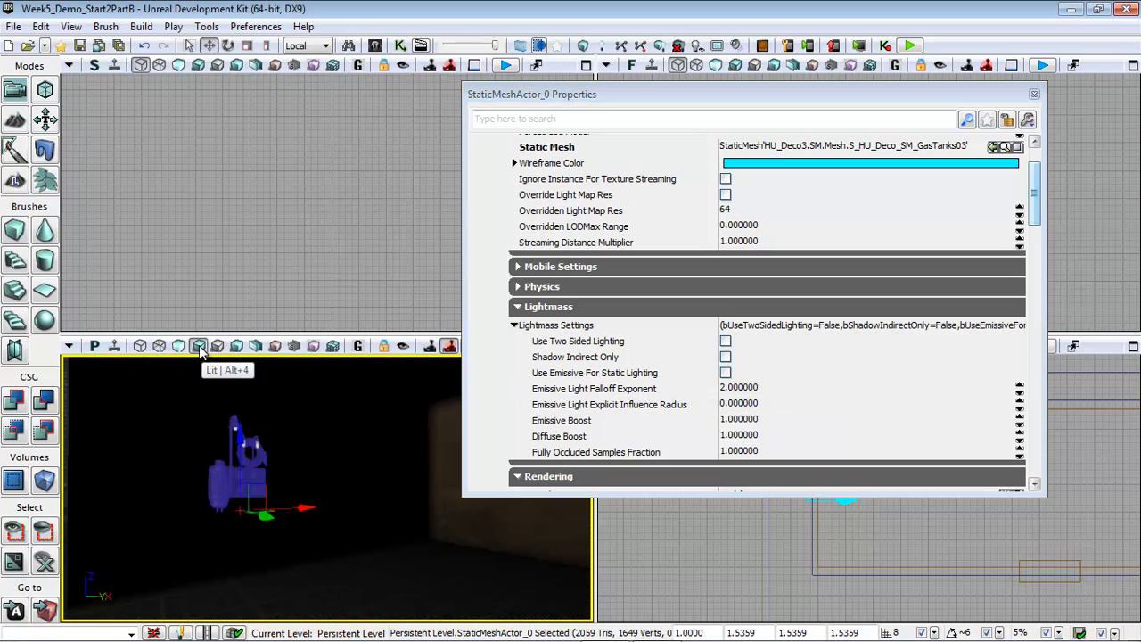
{"action": "left_click", "coordinate": [304, 555]}
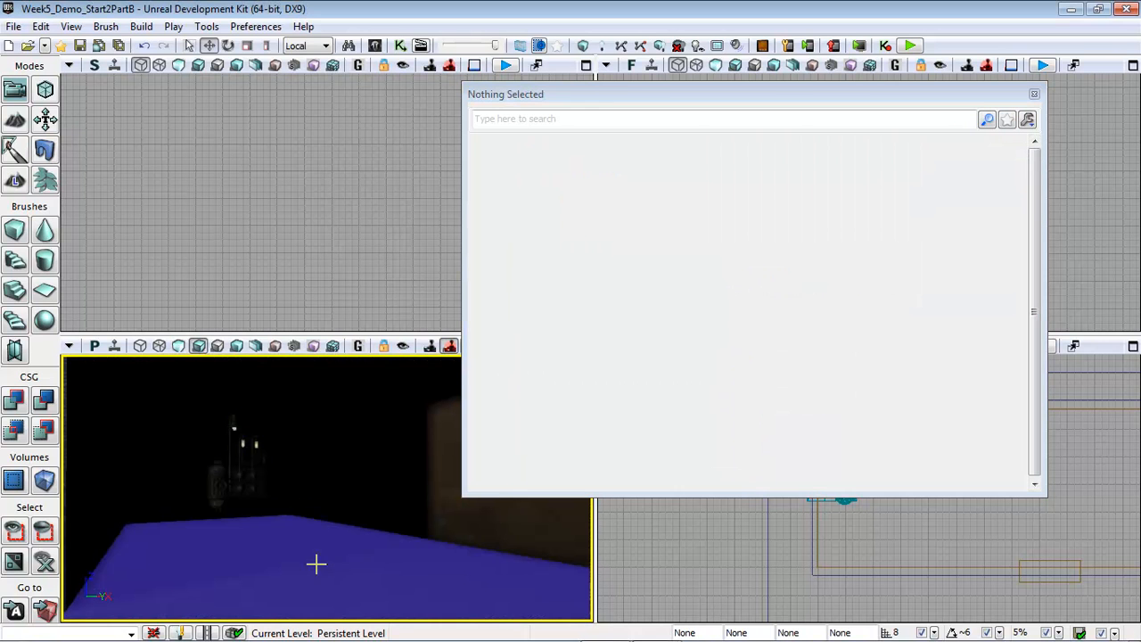
{"action": "left_click", "coordinate": [180, 347]}
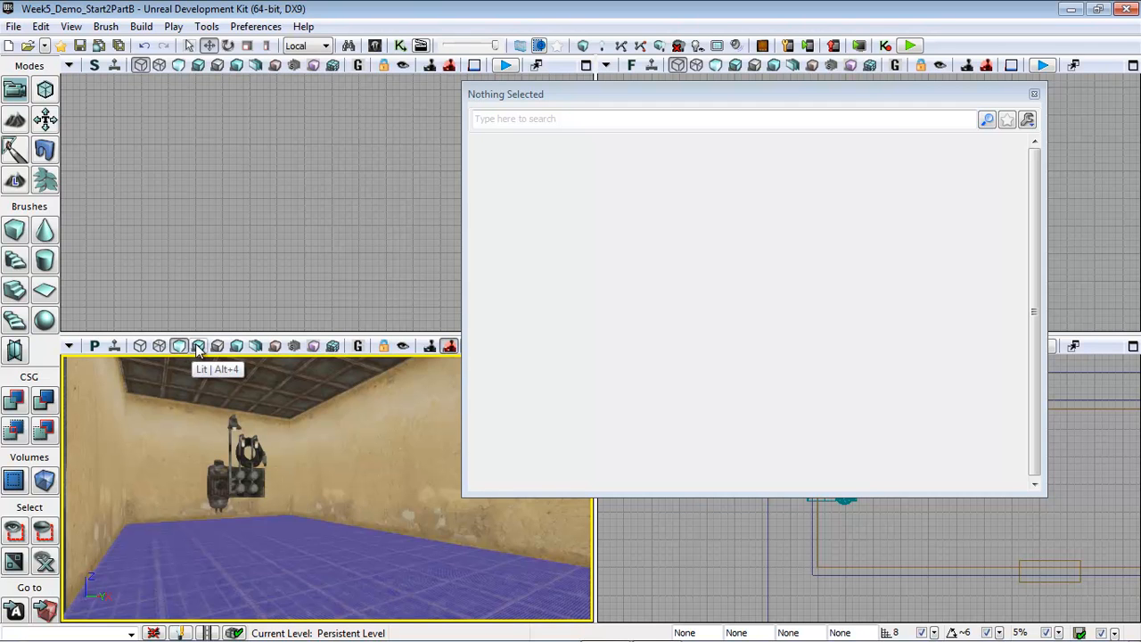
- Enable Use Emissive For Static Lighting on the gas tanks mesh and close its properties
{"action": "left_click", "coordinate": [220, 493]}
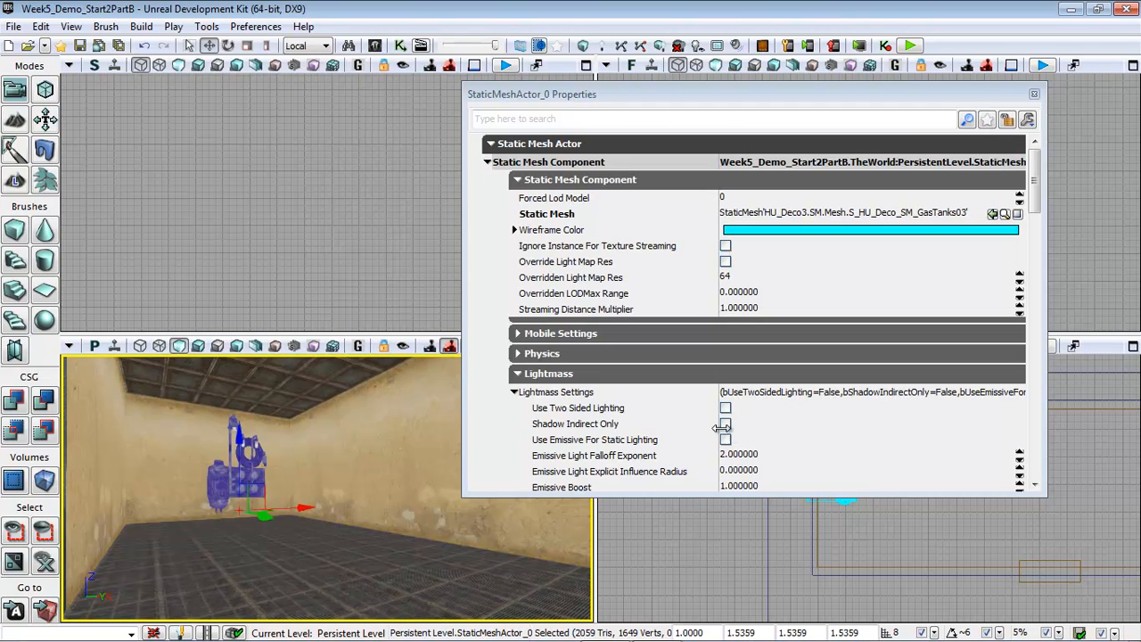
{"action": "left_click", "coordinate": [726, 440]}
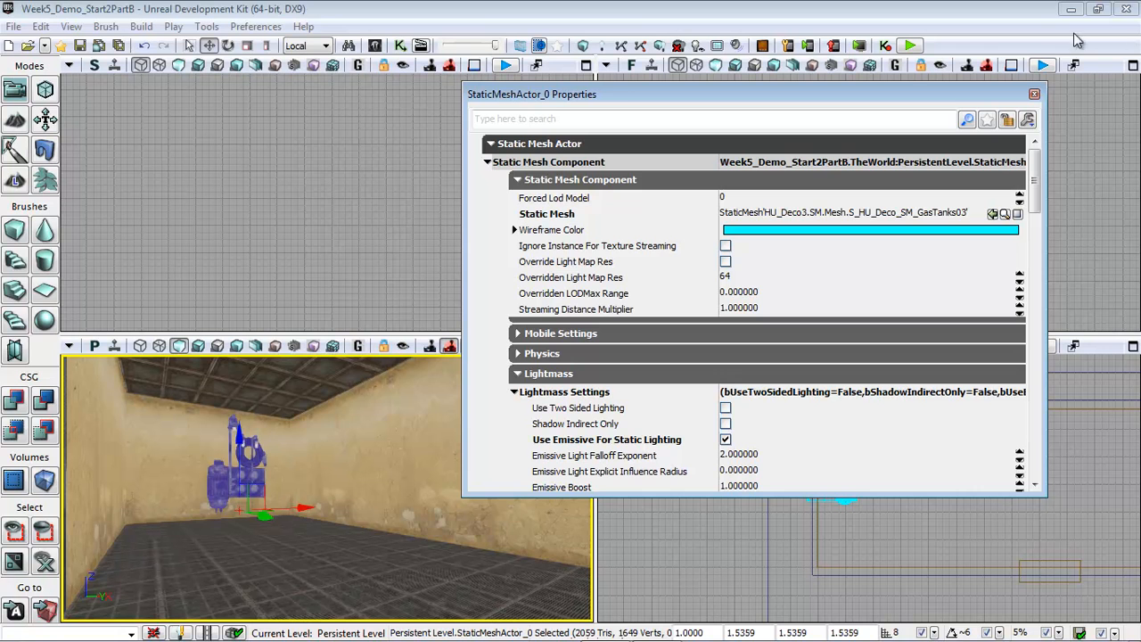
{"action": "left_click", "coordinate": [1034, 94]}
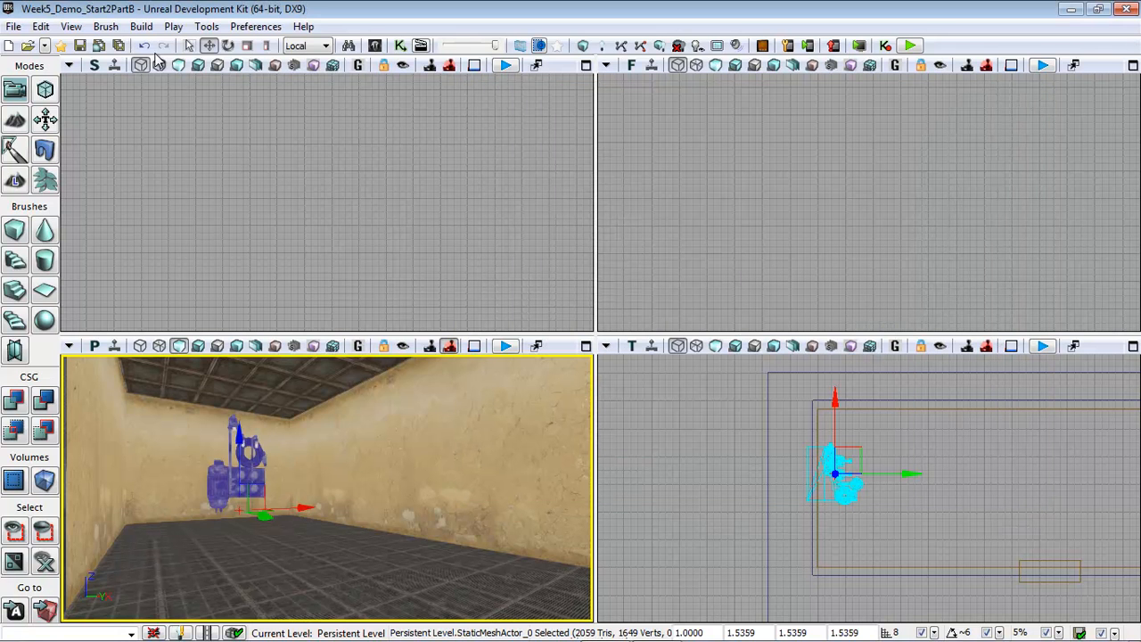
- Open the World Properties and enable Use Global Illumination in the Lightmass settings
{"action": "left_click", "coordinate": [71, 26]}
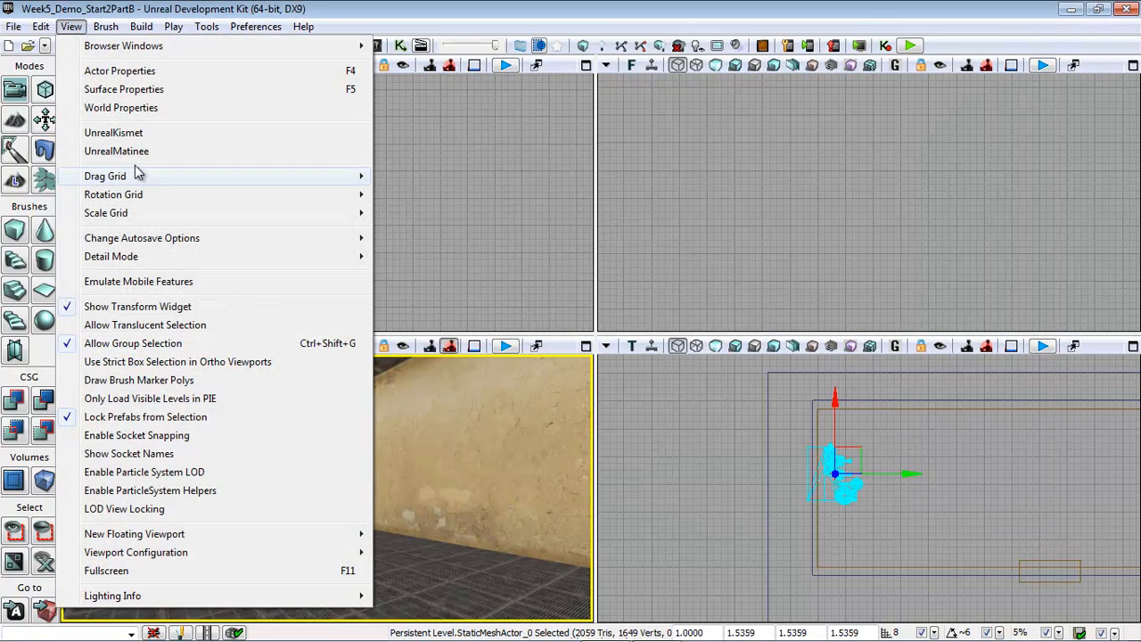
{"action": "left_click", "coordinate": [134, 108]}
{"action": "left_click", "coordinate": [725, 425]}
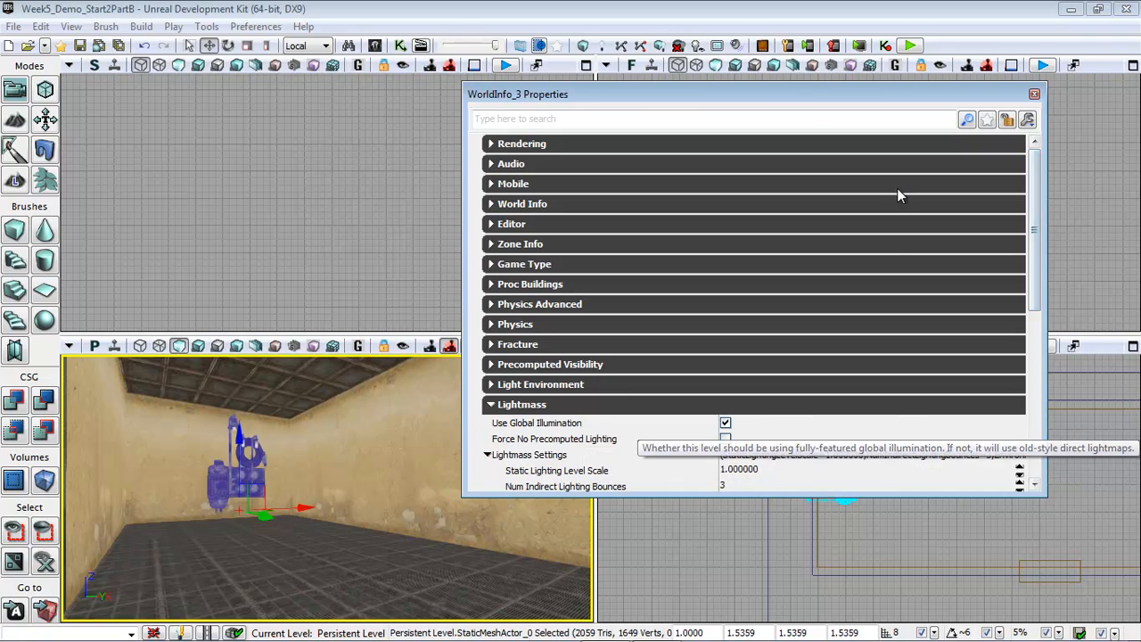
- Close the World Properties, run Build All for the level, dismiss the map check, and show the perspective view in lit shading
{"action": "left_click", "coordinate": [1034, 94]}
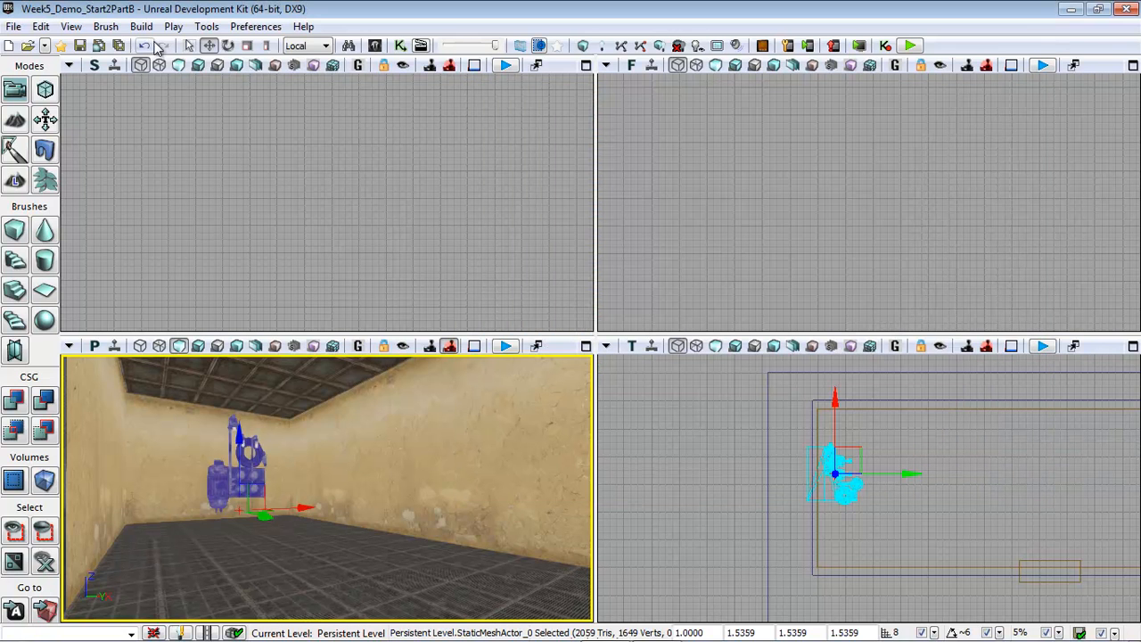
{"action": "left_click", "coordinate": [142, 26]}
{"action": "left_click", "coordinate": [171, 144]}
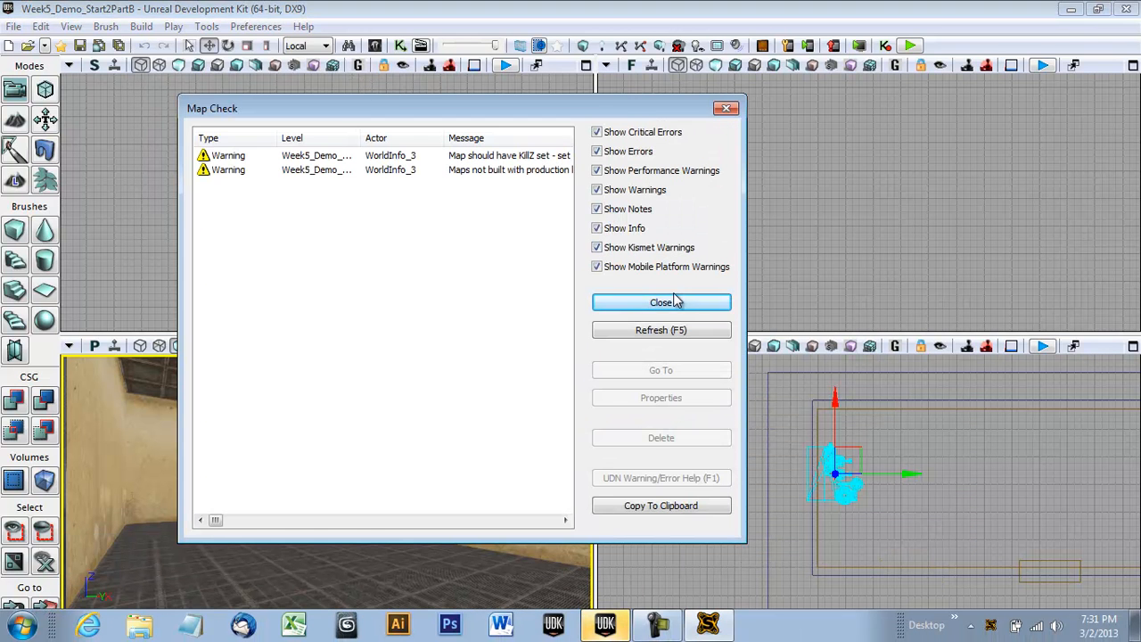
{"action": "left_click", "coordinate": [605, 303]}
{"action": "left_click", "coordinate": [198, 346]}
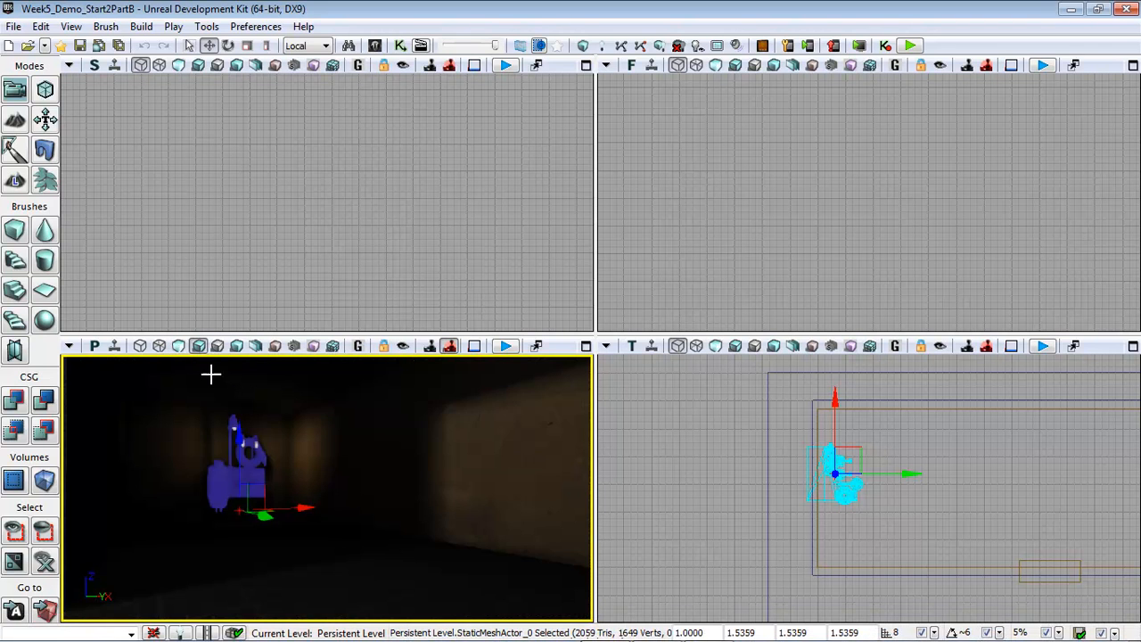
- Play the level from the room's floor, walk around to examine the gas tanks' emissive lighting, and exit the preview
{"action": "right_click", "coordinate": [408, 546]}
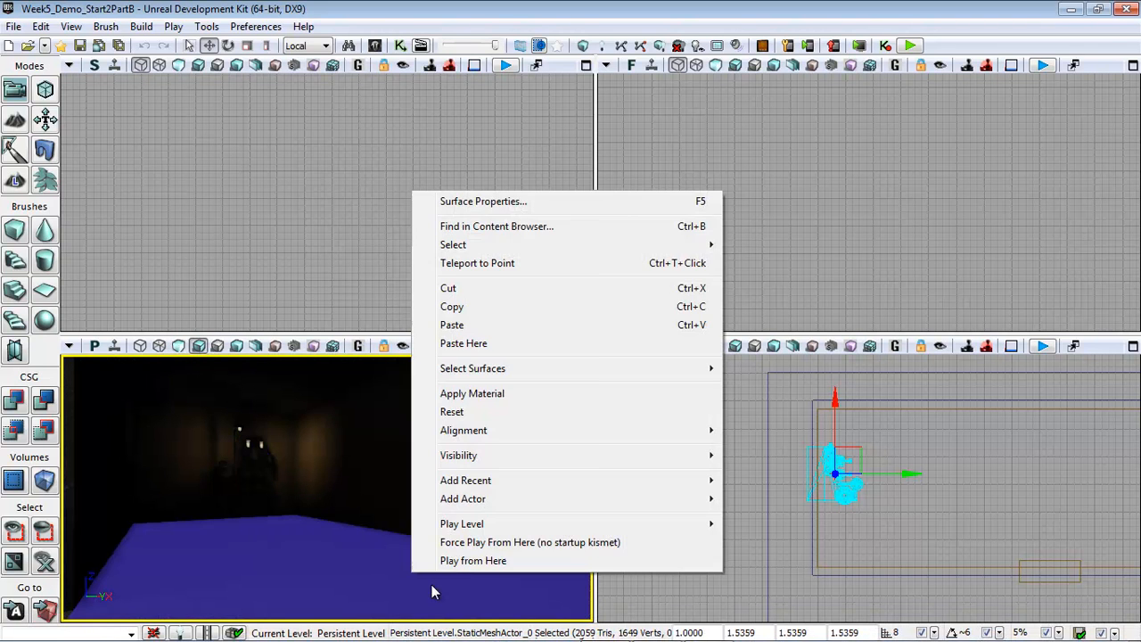
{"action": "left_click", "coordinate": [496, 561]}
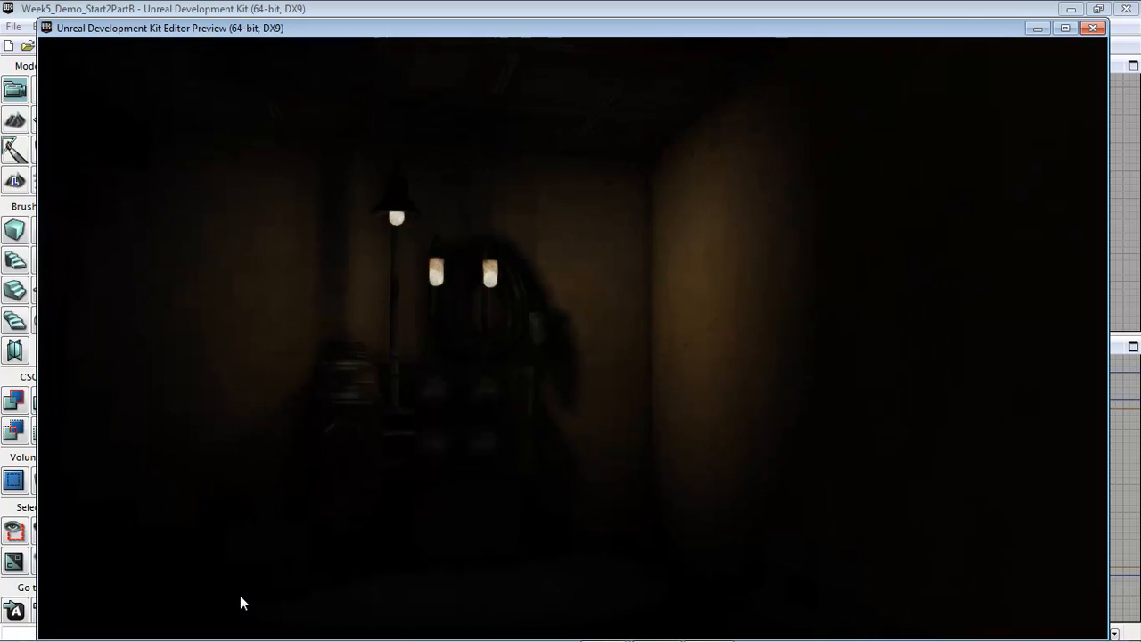
{"action": "key", "text": "w"}
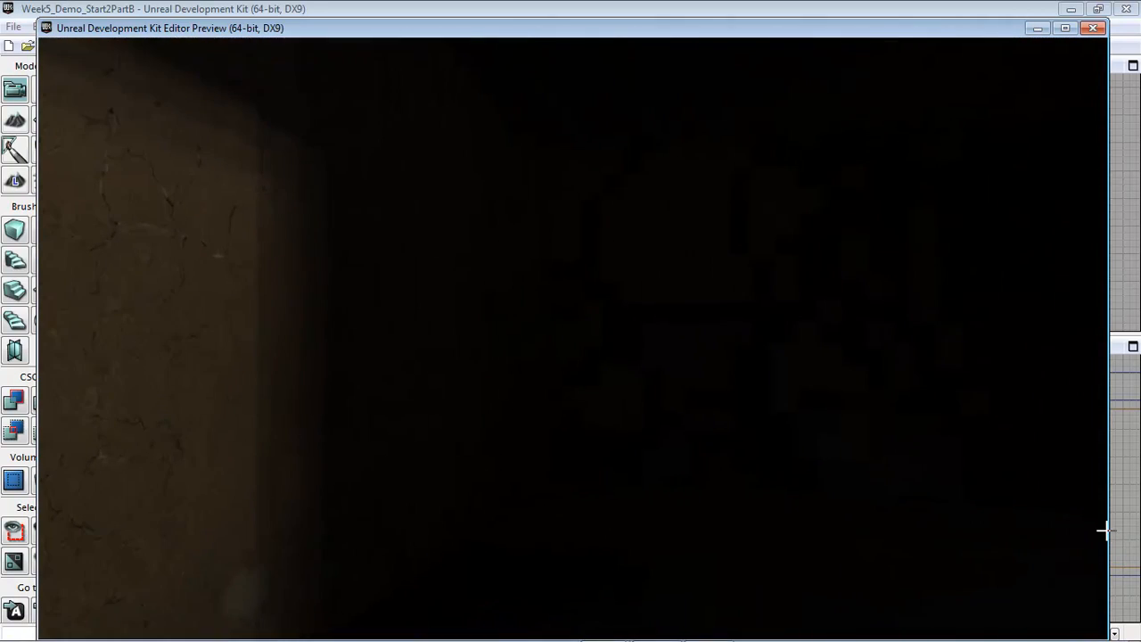
{"action": "key", "text": "Escape"}
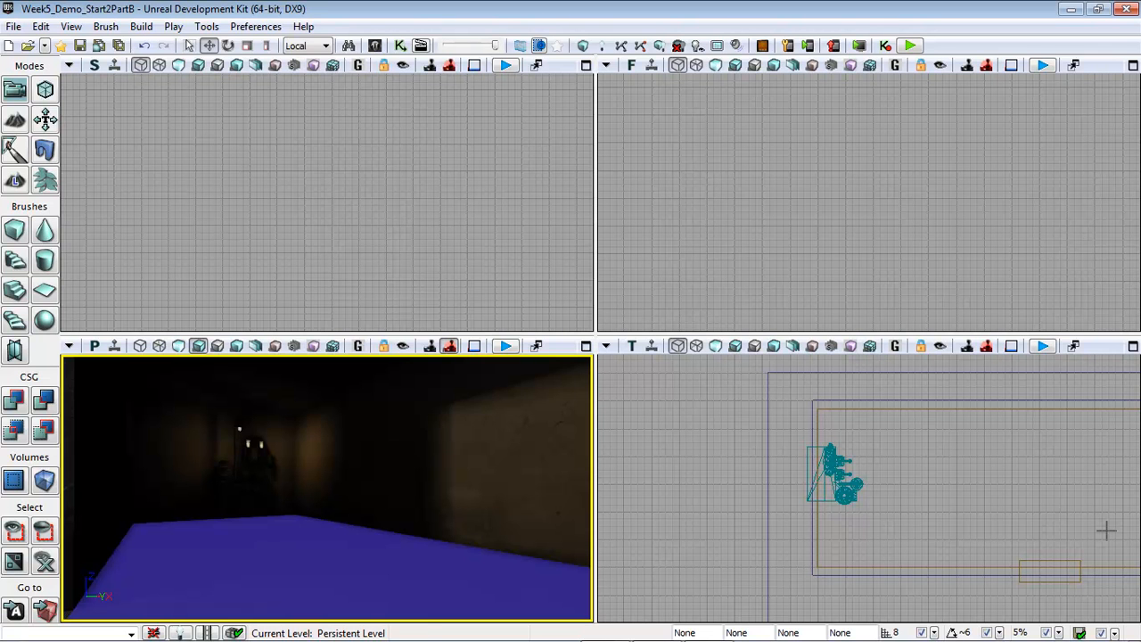
- Place the S_Ammo_RocketLauncher static mesh from the Content Browser on the room's floor, and close the browser
{"action": "mouse_move", "coordinate": [702, 543]}
{"action": "left_mouse_down"}
{"action": "mouse_move", "coordinate": [744, 520]}
{"action": "mouse_move", "coordinate": [598, 499]}
{"action": "mouse_move", "coordinate": [668, 357]}
{"action": "left_mouse_up"}
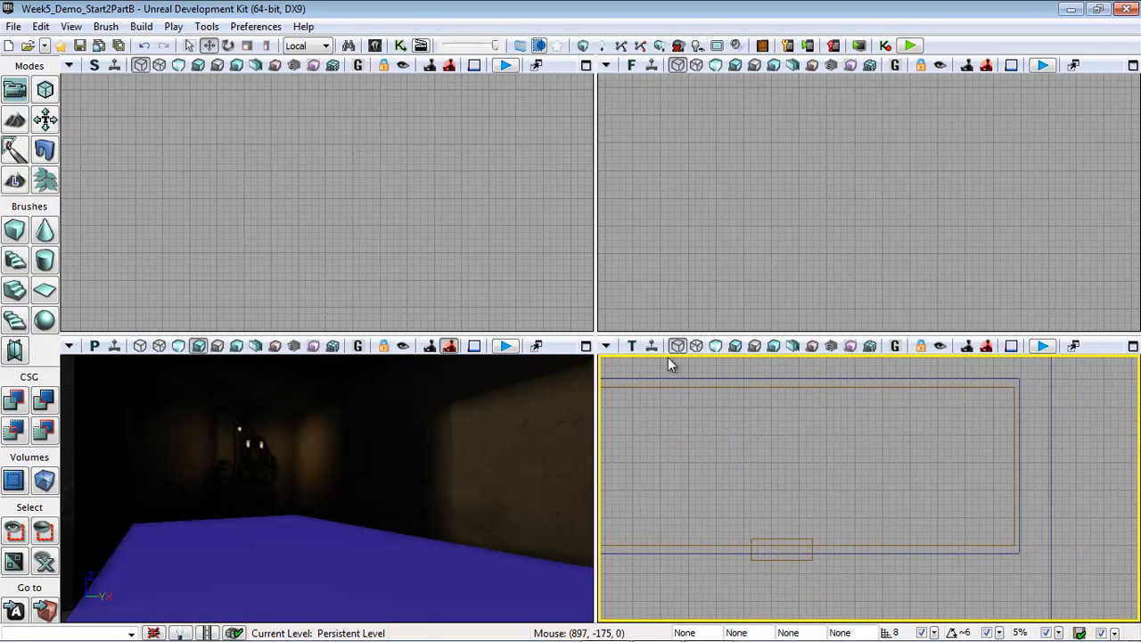
{"action": "left_click", "coordinate": [70, 25]}
{"action": "mouse_move", "coordinate": [89, 49]}
{"action": "left_click", "coordinate": [482, 44]}
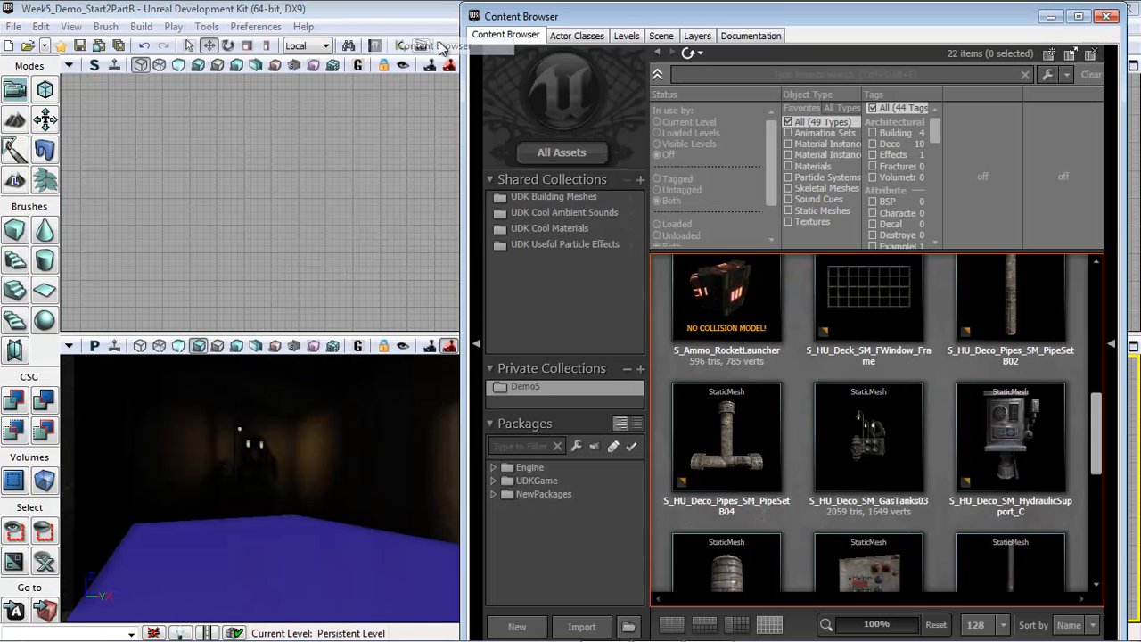
{"action": "left_click_drag", "start_coordinate": [717, 291], "coordinate": [339, 545]}
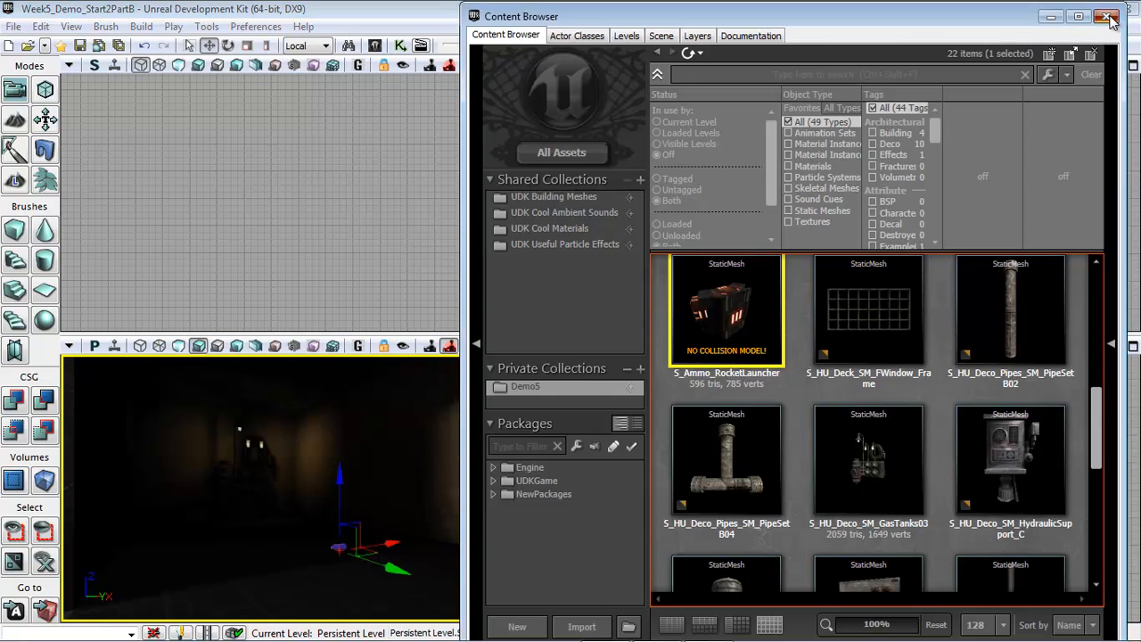
{"action": "left_click", "coordinate": [1106, 16]}
- Move the rocket launcher ammo mesh to the room's far end, opposite the gas tanks, and scale it uniformly to about 5.13
{"action": "left_click_drag", "start_coordinate": [797, 449], "coordinate": [1054, 450]}
{"action": "left_click", "coordinate": [247, 46]}
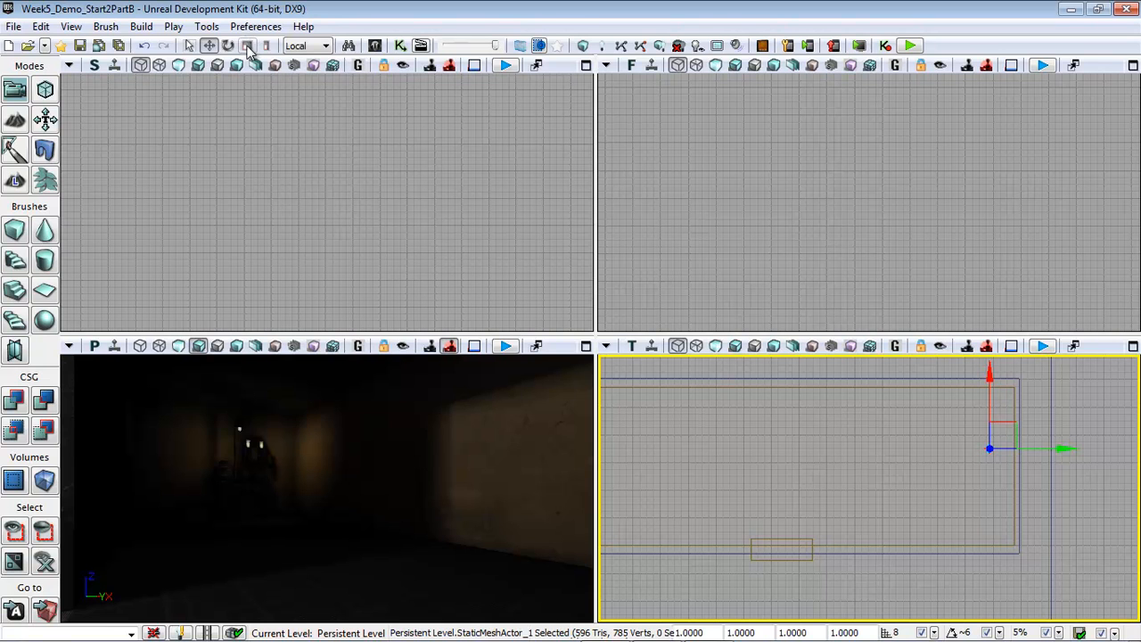
{"action": "left_click_drag", "start_coordinate": [1074, 446], "coordinate": [1136, 433]}
- Raise the ammo mesh off the floor and, with the perspective view unlit, position it against the end wall
{"action": "right_click_drag", "start_coordinate": [467, 491], "coordinate": [560, 537]}
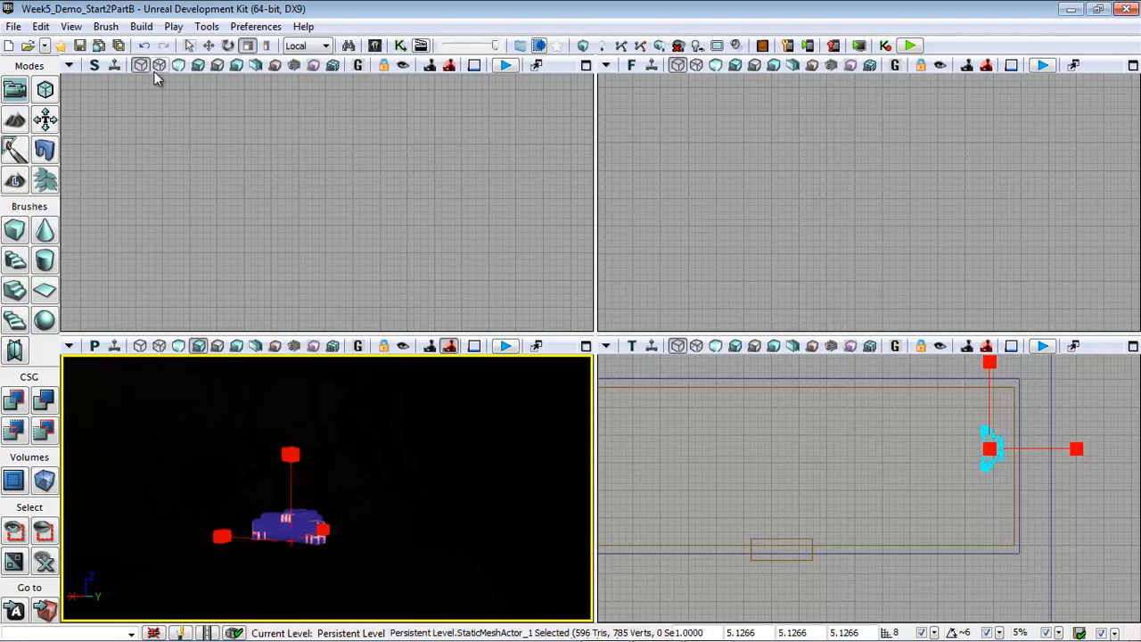
{"action": "left_click", "coordinate": [208, 46]}
{"action": "left_click_drag", "start_coordinate": [292, 452], "coordinate": [294, 407]}
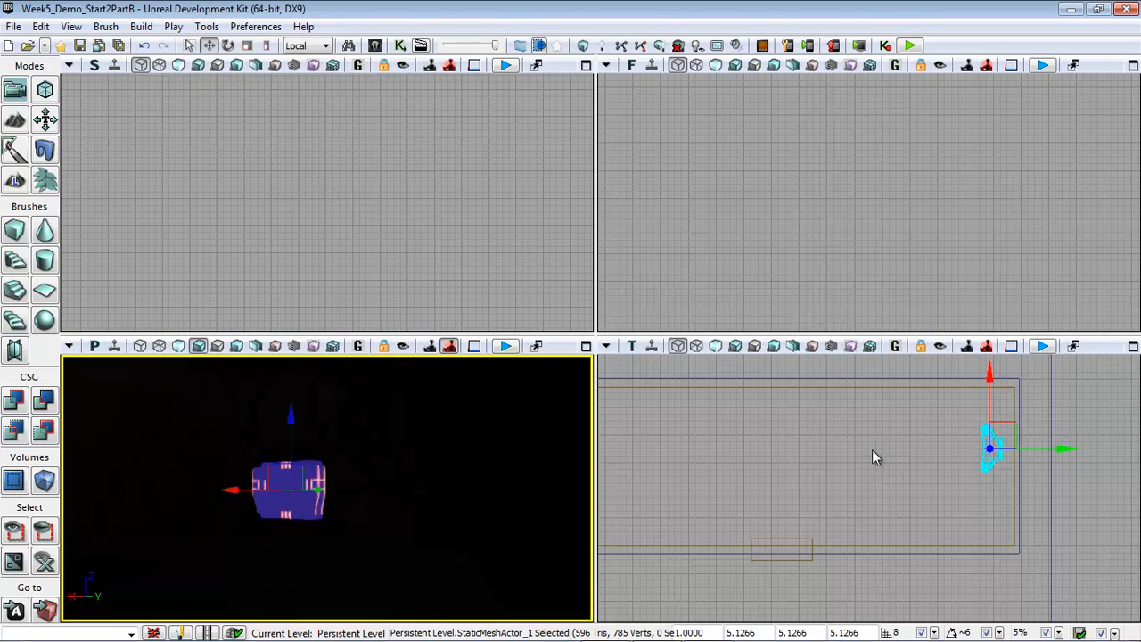
{"action": "right_click_drag", "start_coordinate": [877, 464], "coordinate": [798, 466]}
{"action": "scroll", "coordinate": [899, 465], "scroll_direction": "up", "scroll_amount": 5}
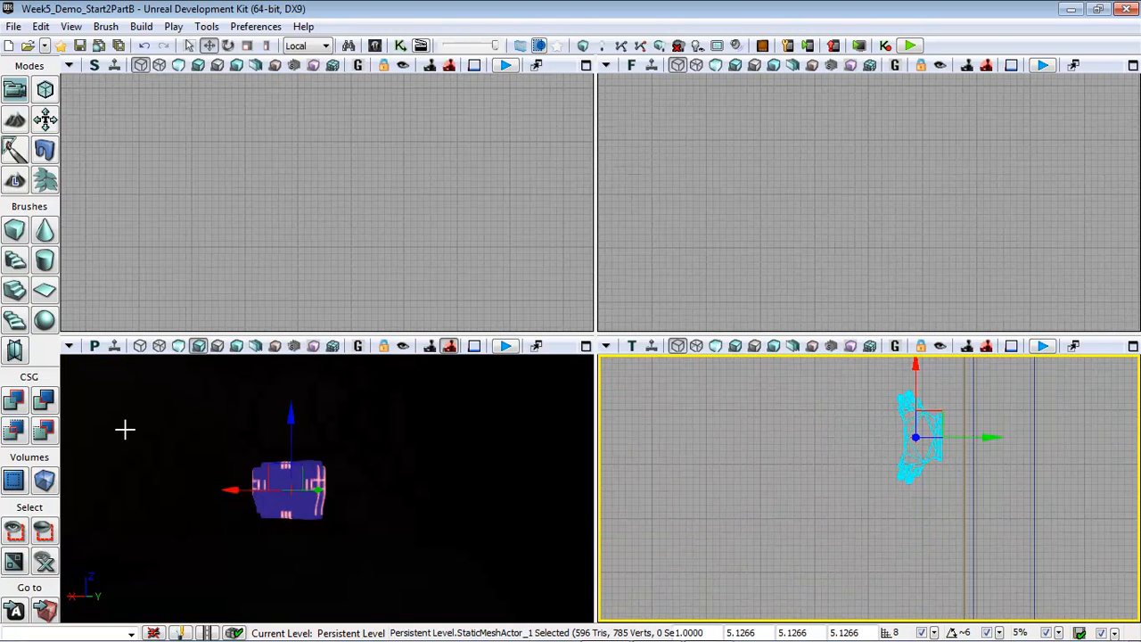
{"action": "left_click", "coordinate": [178, 346]}
{"action": "left_click_drag", "start_coordinate": [985, 438], "coordinate": [1005, 437]}
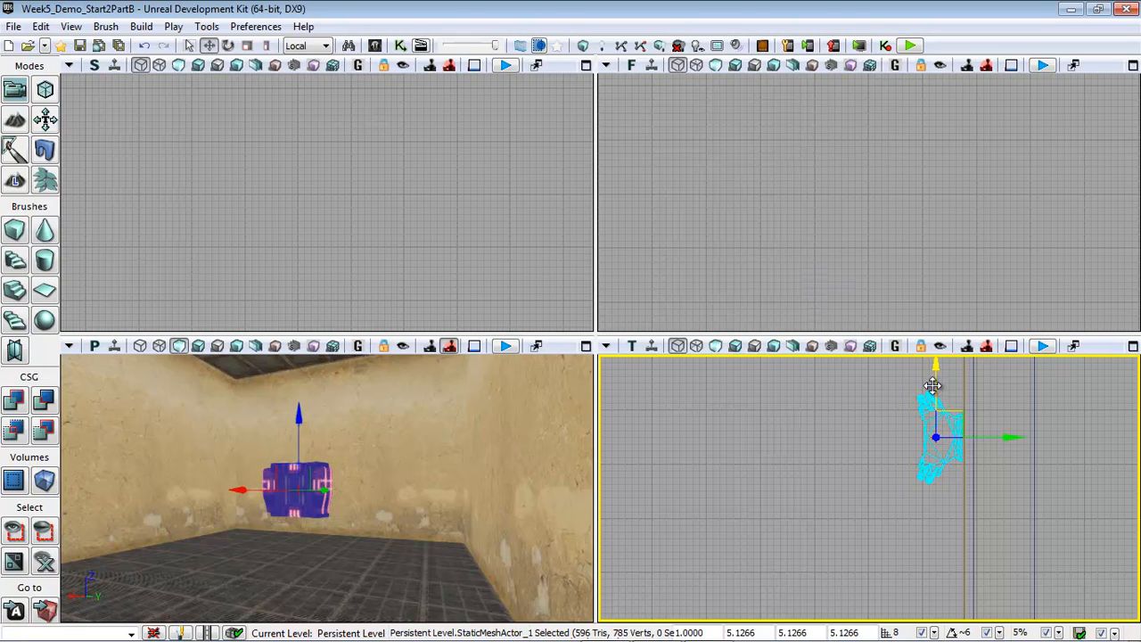
{"action": "left_click_drag", "start_coordinate": [935, 382], "coordinate": [935, 426]}
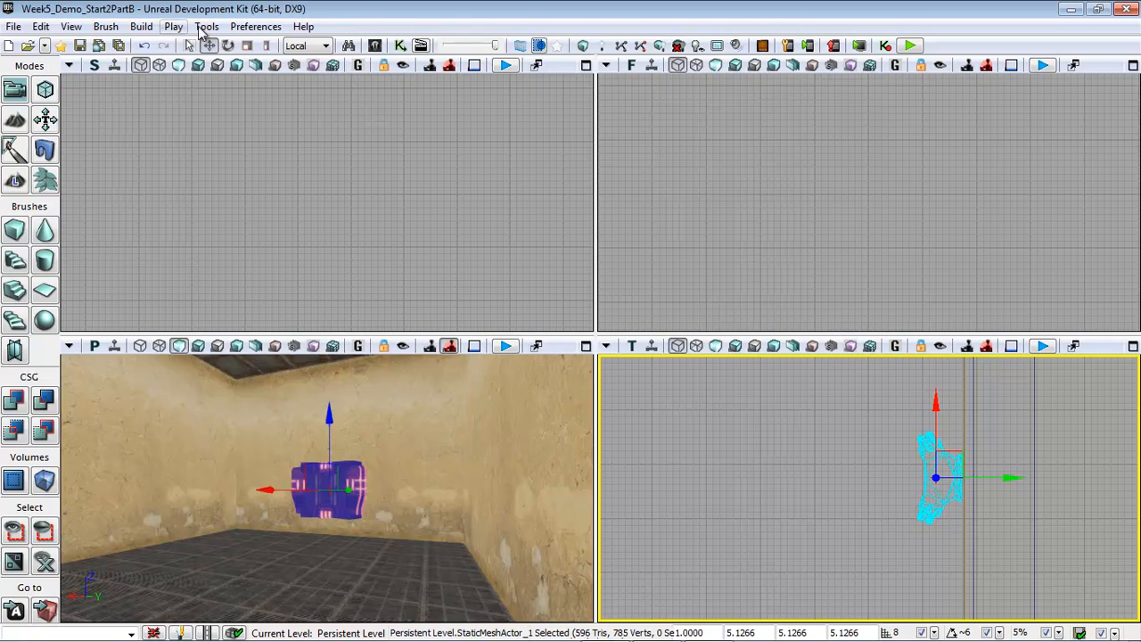
- Scale the ammo mesh uniformly to about 6.54 and place a duplicate of it directly above
{"action": "left_click", "coordinate": [247, 45]}
{"action": "left_click_drag", "start_coordinate": [326, 414], "coordinate": [328, 392]}
{"action": "left_click", "coordinate": [207, 46]}
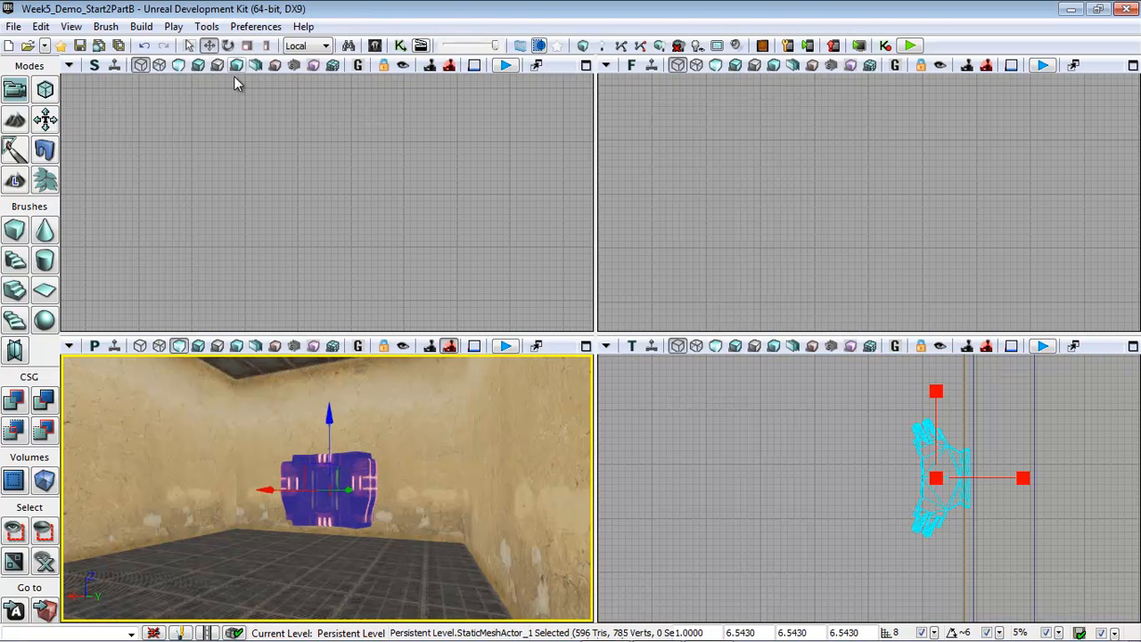
{"action": "left_click_drag", "start_coordinate": [328, 418], "coordinate": [328, 345], "text": "alt"}
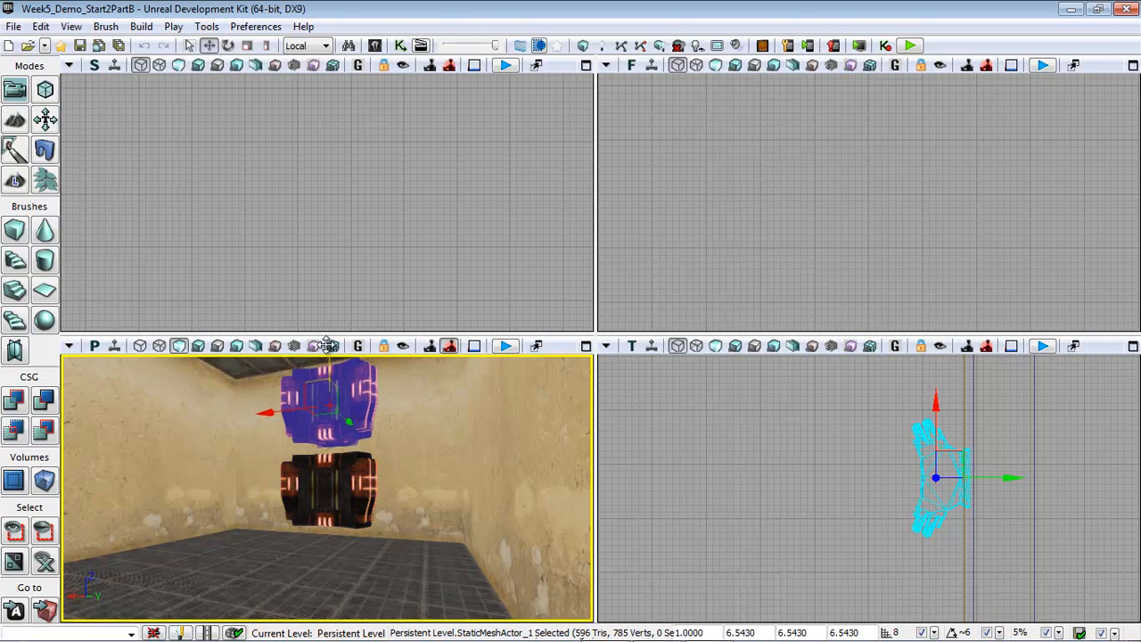
- Select both ammo meshes and enable Use Emissive For Static Lighting in their Lightmass settings
{"action": "left_click", "coordinate": [327, 489], "text": "ctrl"}
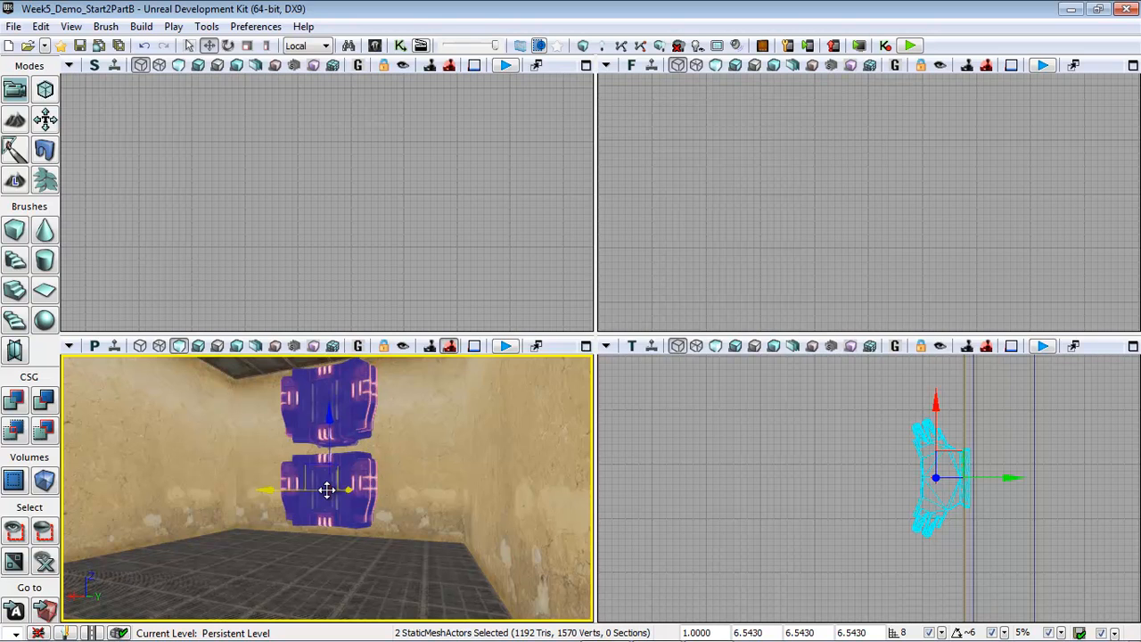
{"action": "key", "text": "F4"}
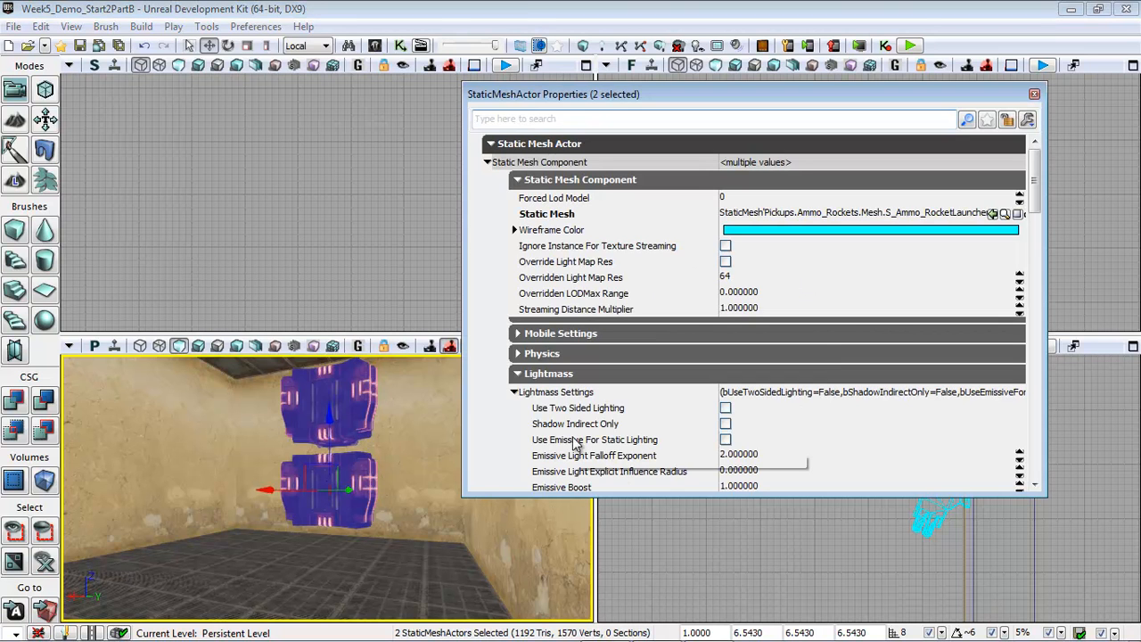
{"action": "left_click", "coordinate": [726, 440]}
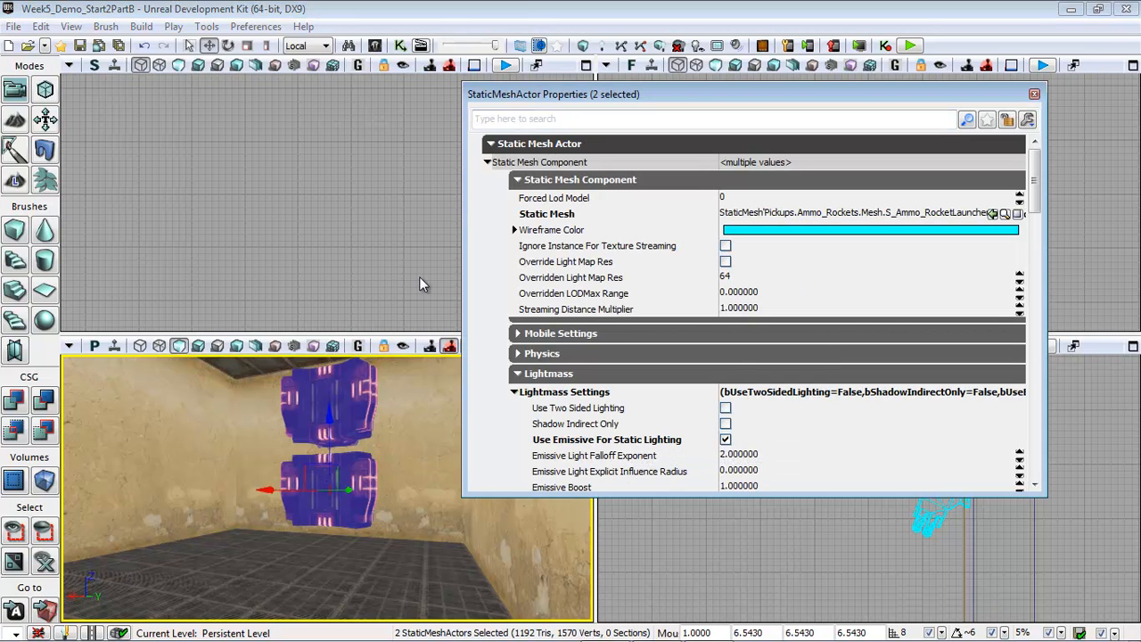
- Run Build All again, dismiss the map check and lighting results, and show the perspective view in lit shading
{"action": "left_click", "coordinate": [143, 28]}
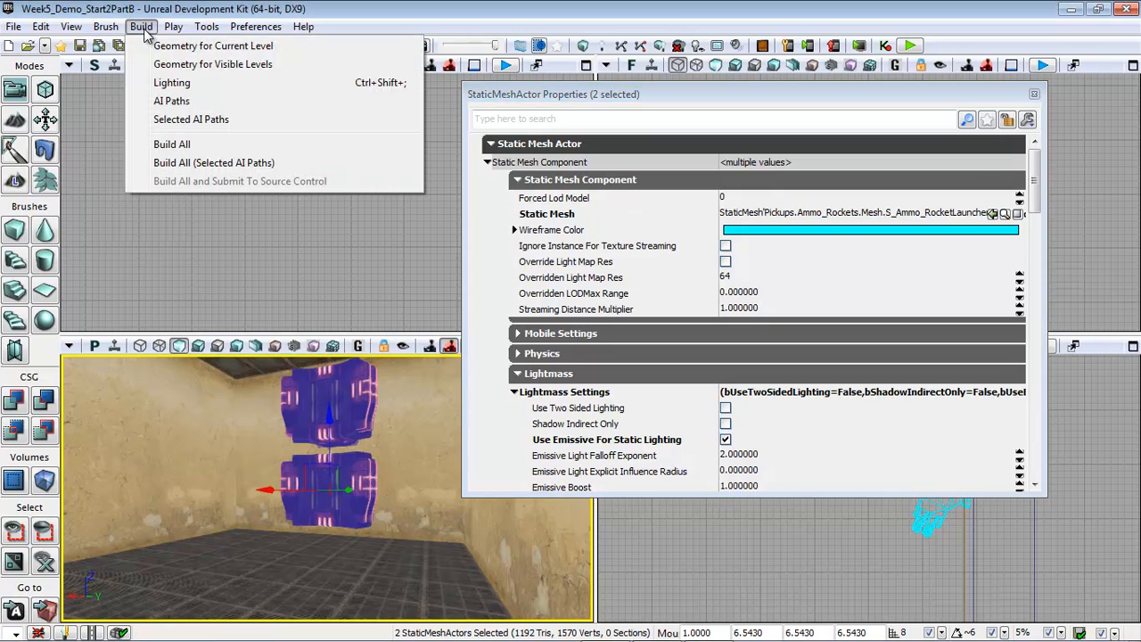
{"action": "left_click", "coordinate": [166, 148]}
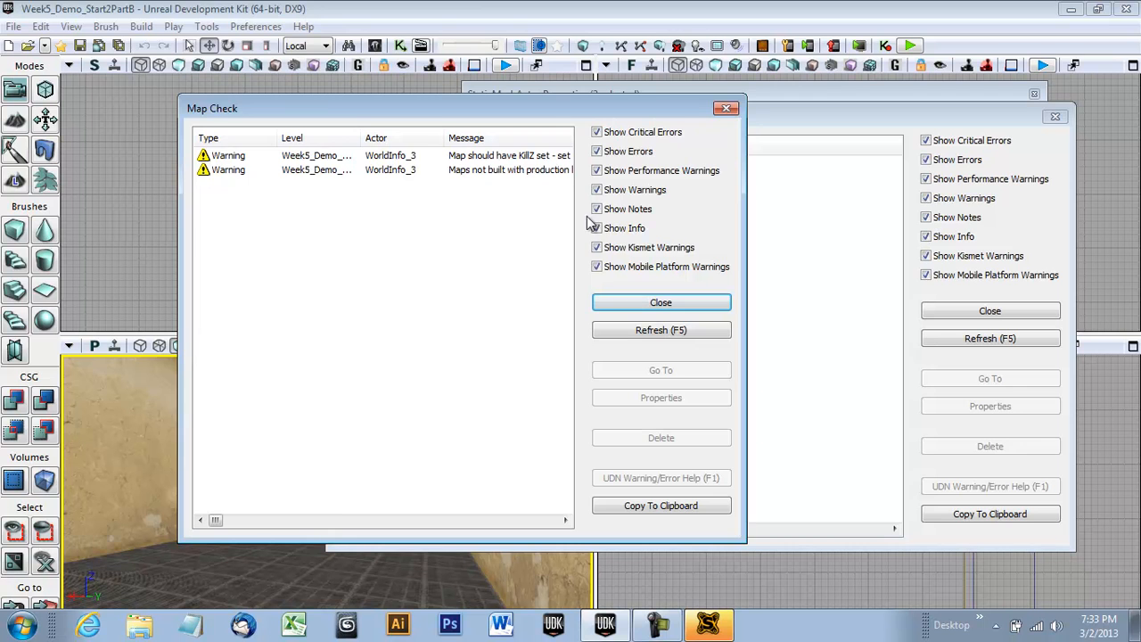
{"action": "left_click", "coordinate": [639, 302]}
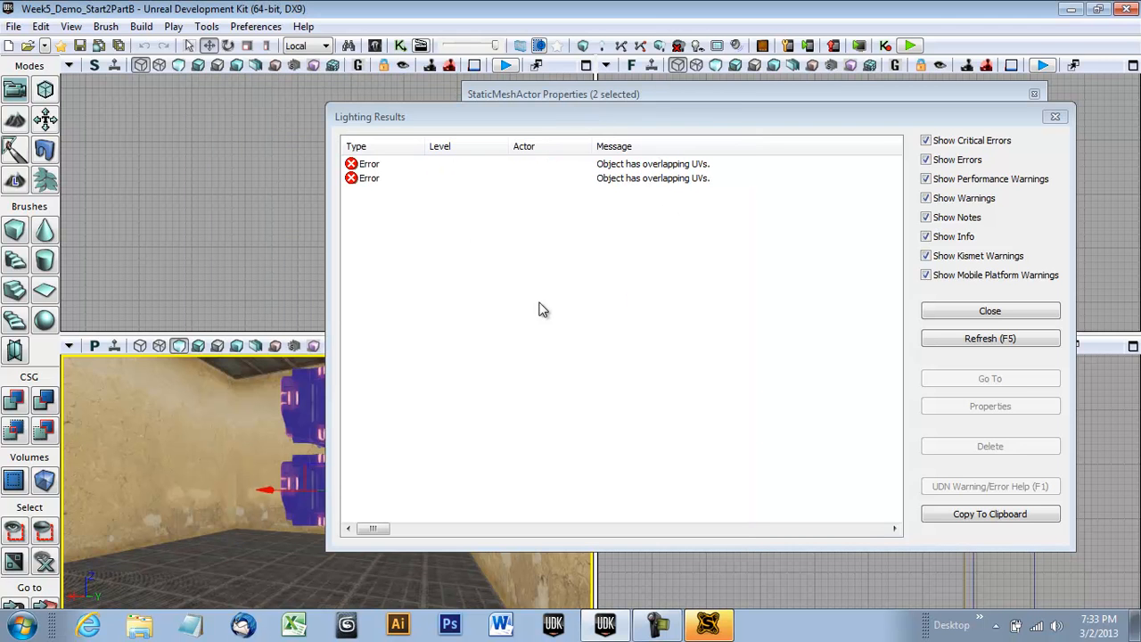
{"action": "left_click", "coordinate": [198, 346]}
{"action": "left_click", "coordinate": [1055, 117]}
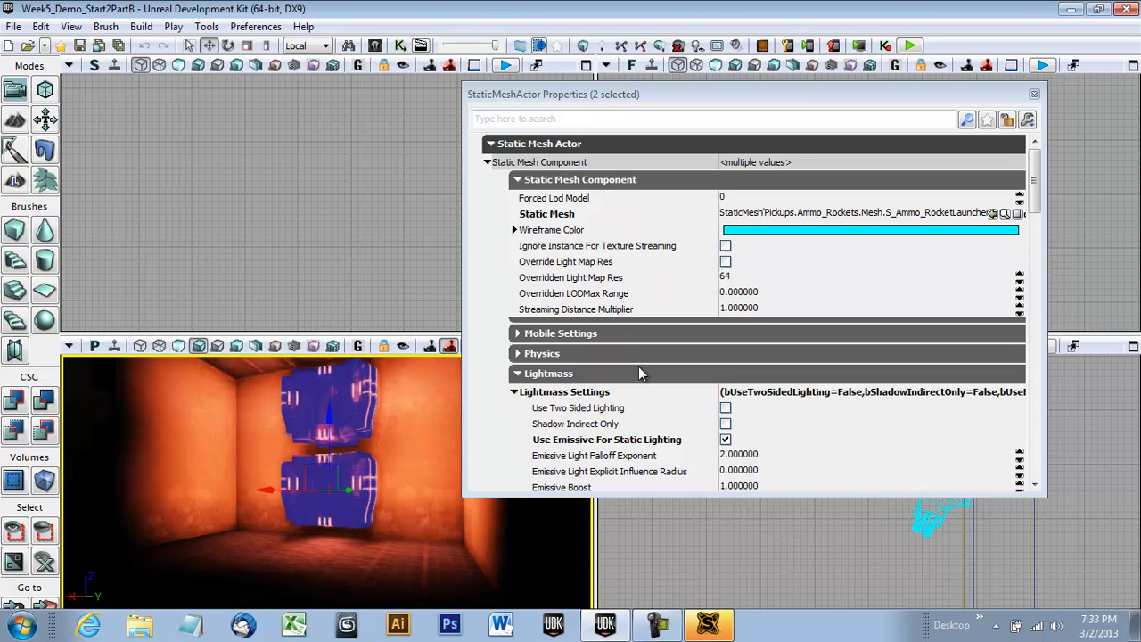
- Set the two ammo meshes' Emissive Boost to 0.5 and Emissive Light Falloff Exponent to 1
{"action": "left_click_drag", "start_coordinate": [1035, 178], "coordinate": [1039, 241]}
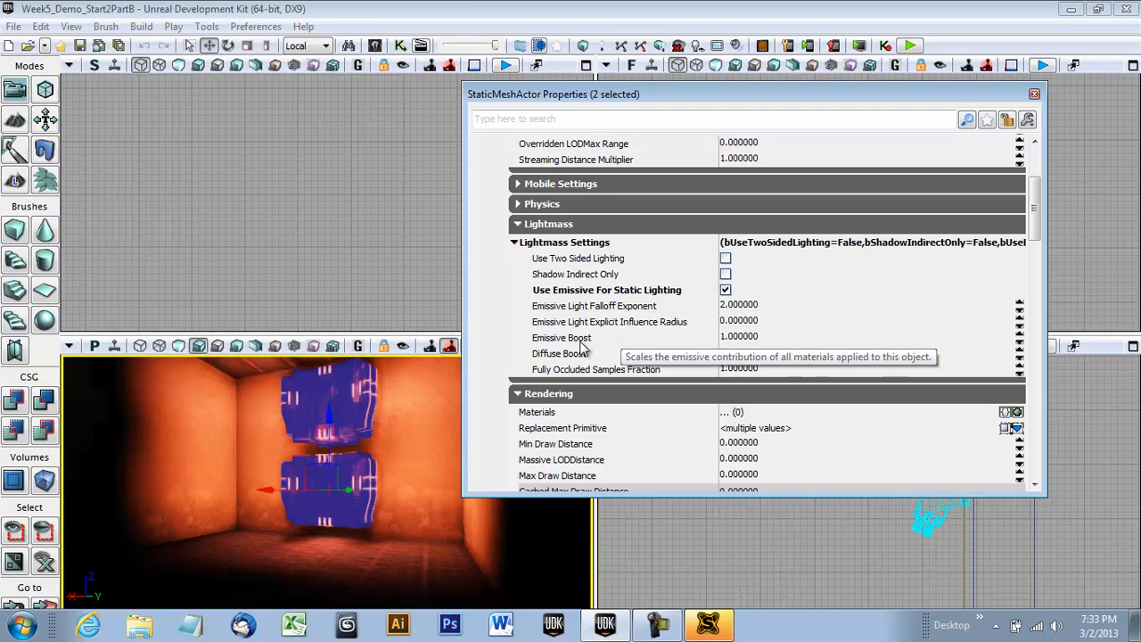
{"action": "left_click", "coordinate": [756, 341]}
{"action": "key", "text": "BackSpace"}
{"action": "type", "text": ".5"}
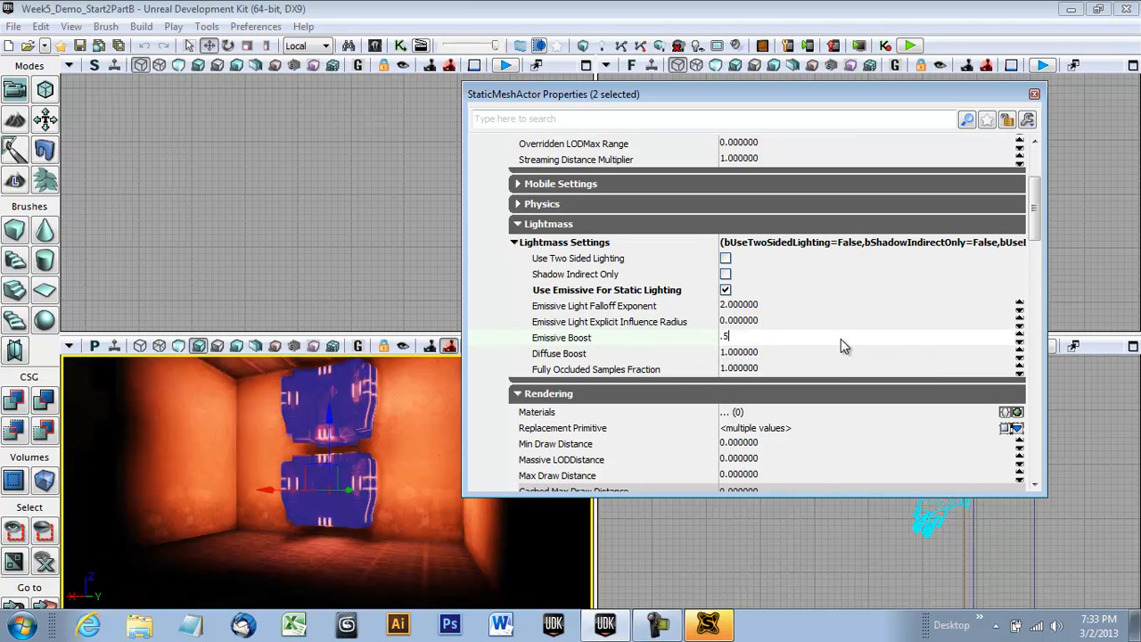
{"action": "left_click", "coordinate": [765, 307]}
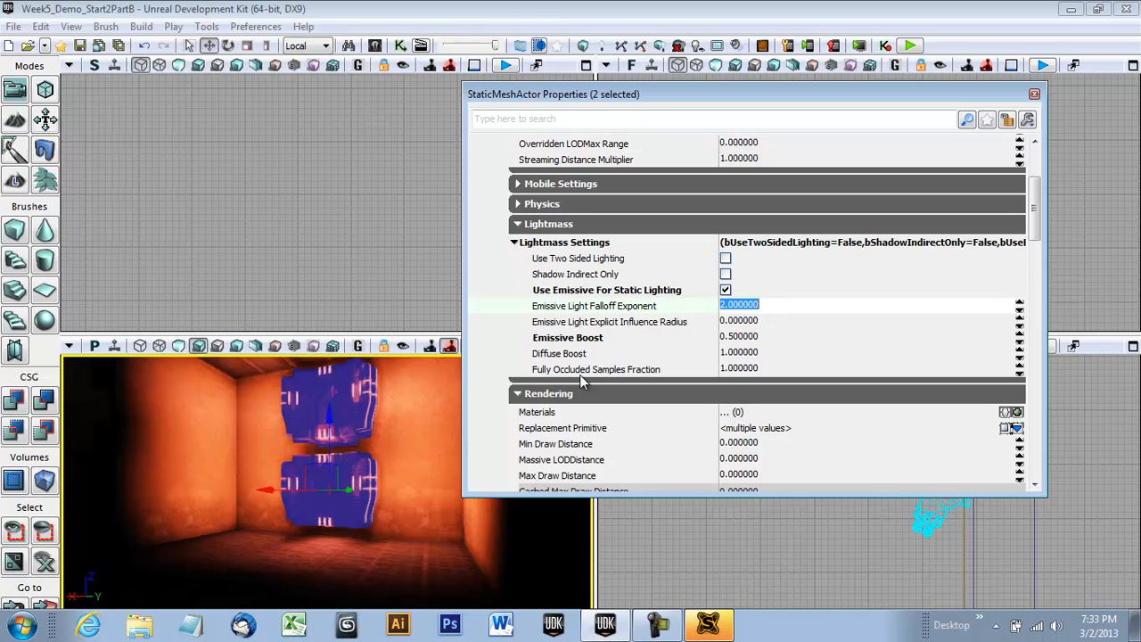
{"action": "type", "text": "1"}
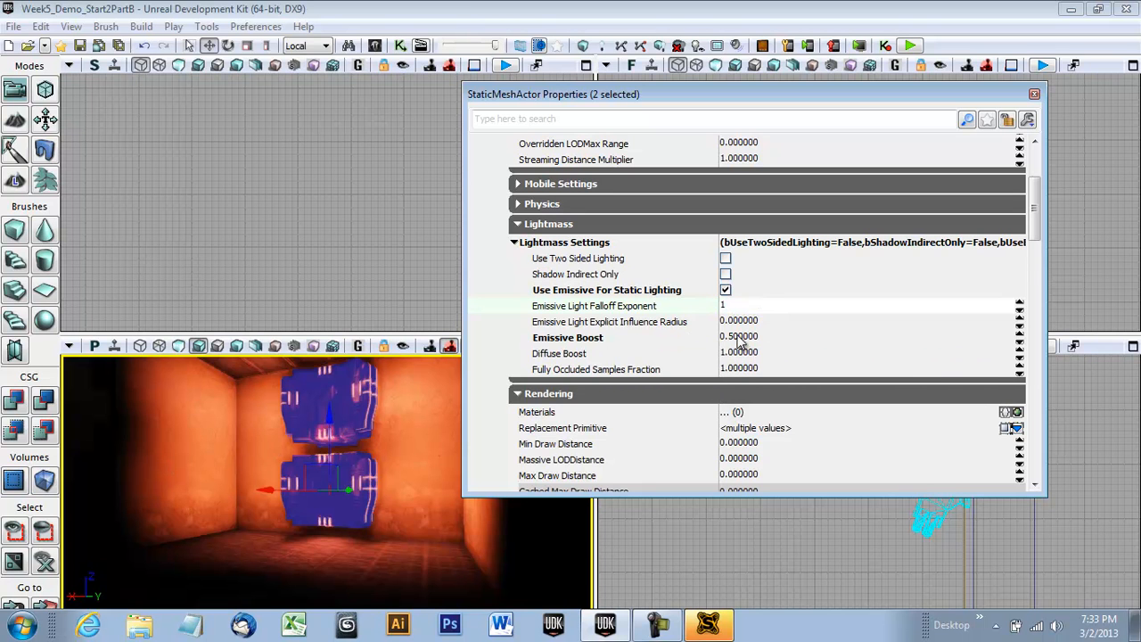
{"action": "left_click", "coordinate": [781, 337]}
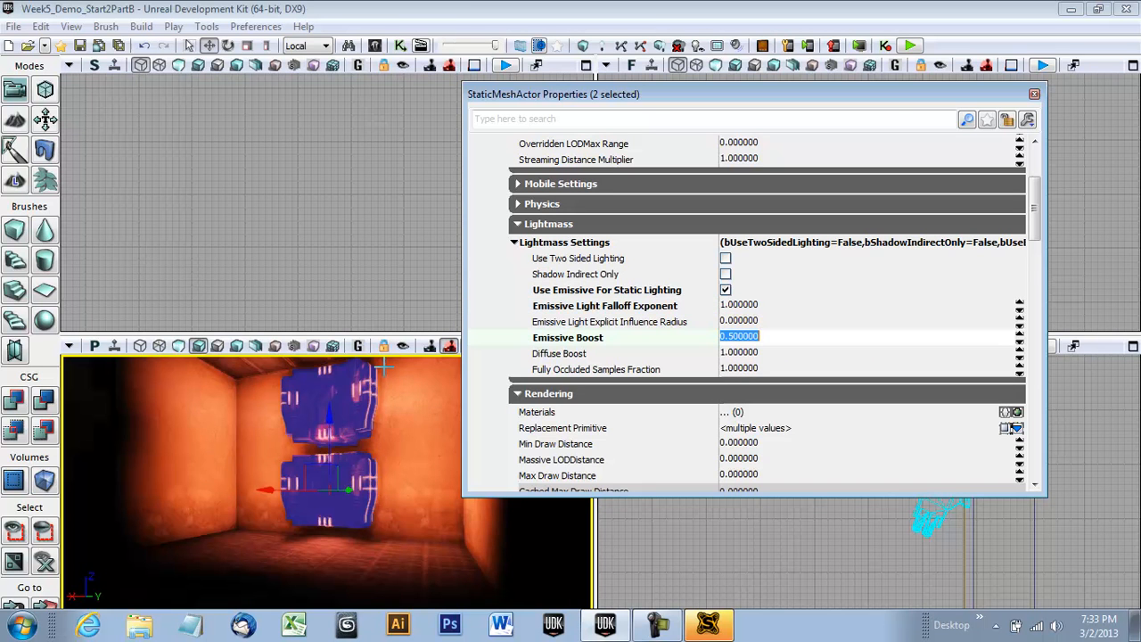